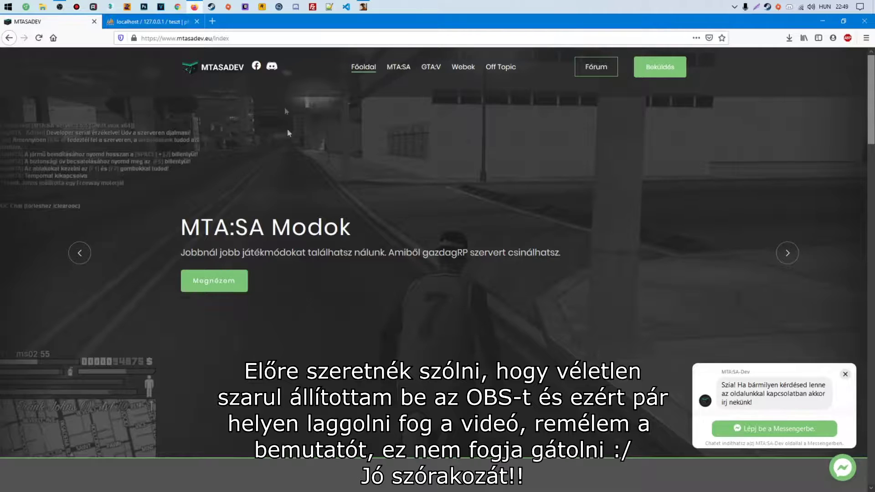
Search the MTA:SA Modok page for 'BlueMTA' and open its Letöltés download link
{"action": "left_click", "coordinate": [279, 209]}
{"action": "left_click", "coordinate": [398, 67]}
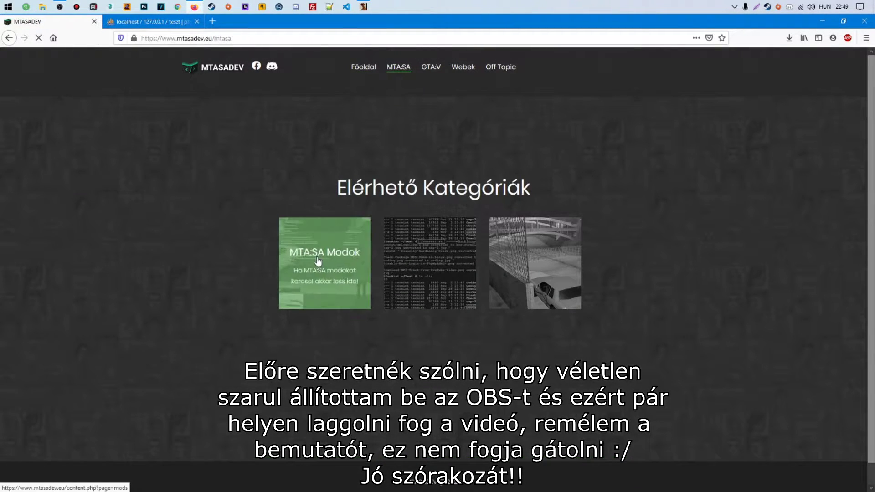
{"action": "left_click", "coordinate": [318, 261]}
{"action": "left_click", "coordinate": [273, 305]}
{"action": "type", "text": "BlueMTA"}
{"action": "key", "text": "Return"}
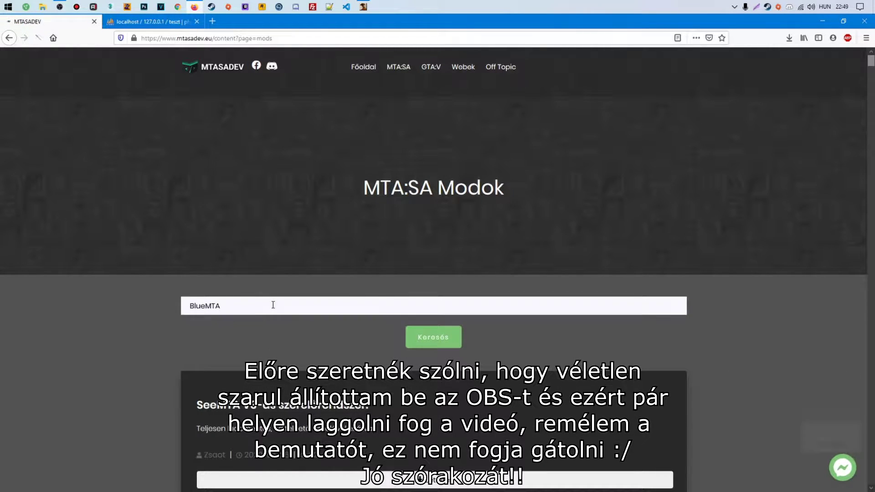
{"action": "scroll", "coordinate": [257, 307], "scroll_direction": "down", "scroll_amount": 4}
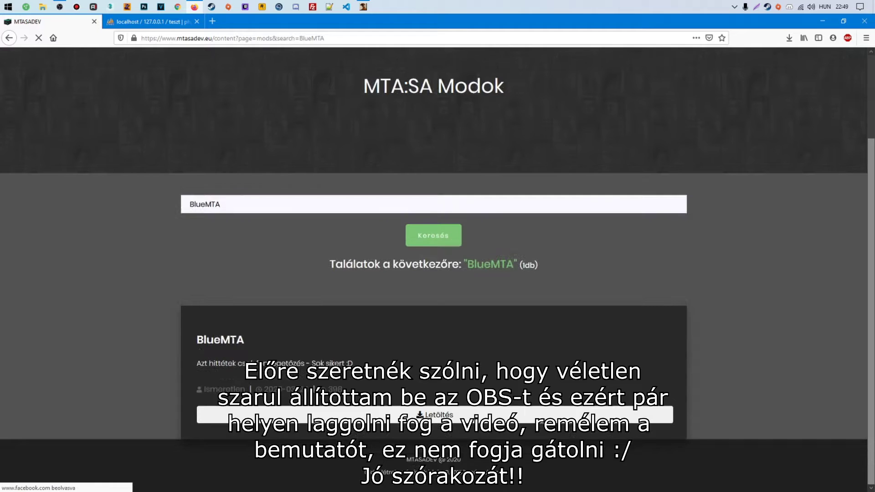
{"action": "left_click", "coordinate": [410, 325]}
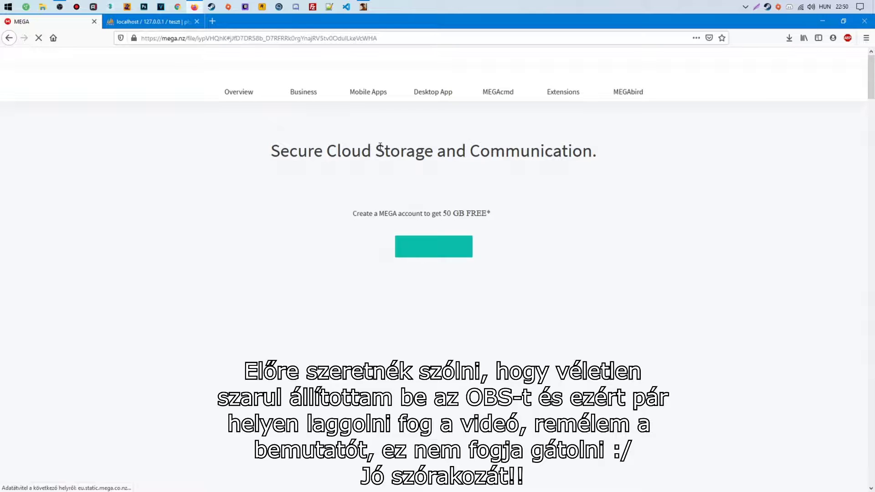
Download BlueMTA.rar (1.23 GB) from the MEGA file page
{"action": "left_click", "coordinate": [514, 192]}
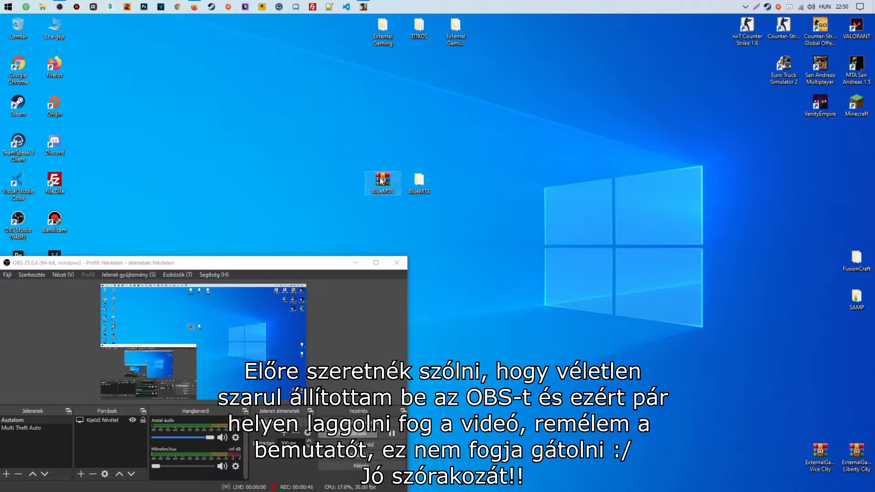
{"action": "double_click", "coordinate": [431, 185]}
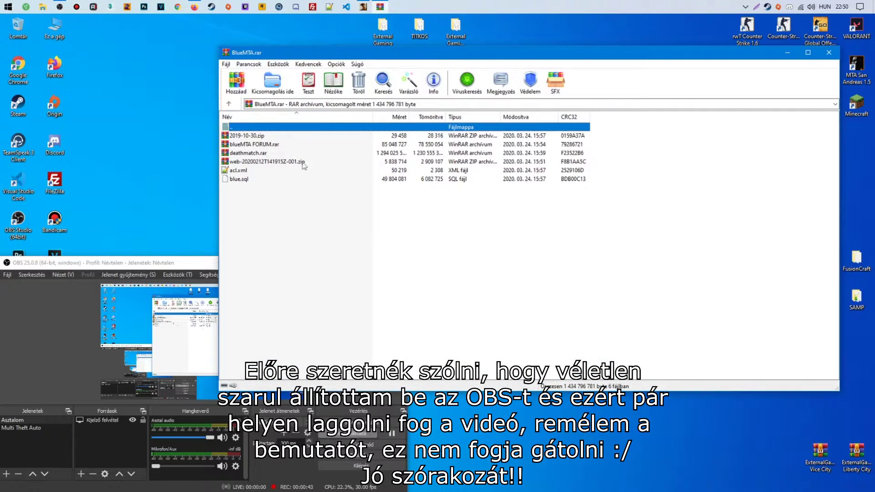
{"action": "left_click", "coordinate": [240, 181]}
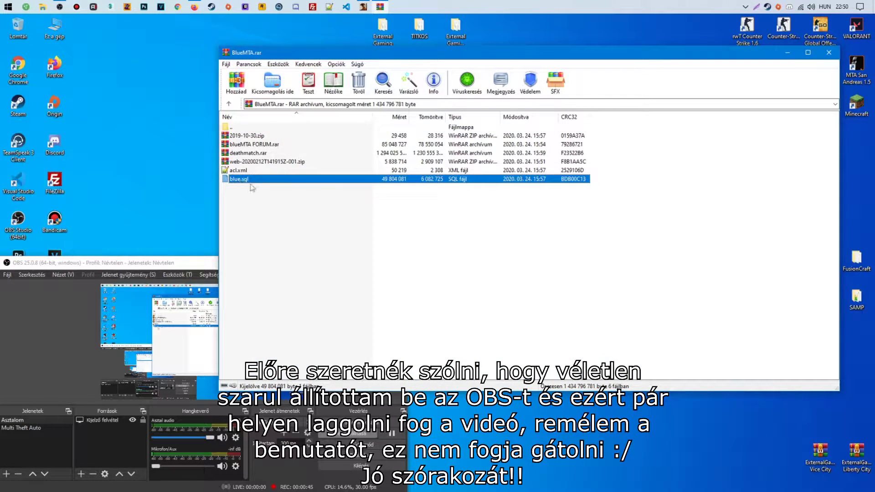
{"action": "double_click", "coordinate": [251, 153]}
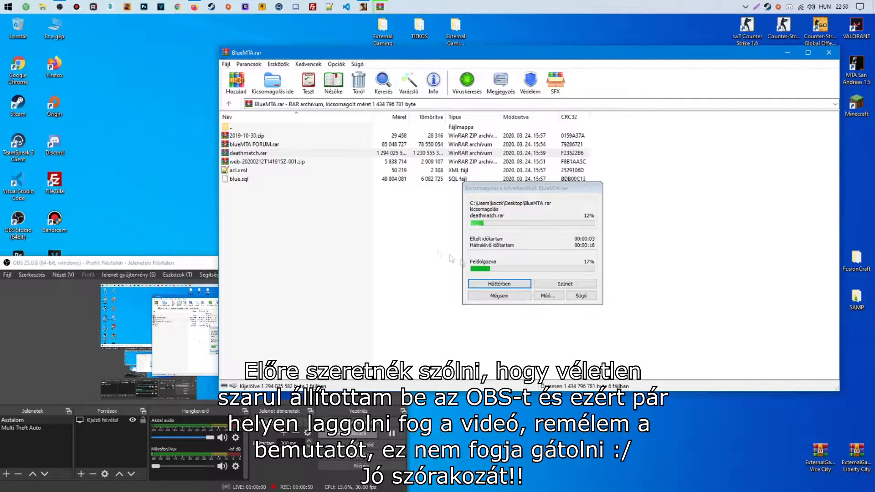
{"action": "left_click", "coordinate": [494, 297]}
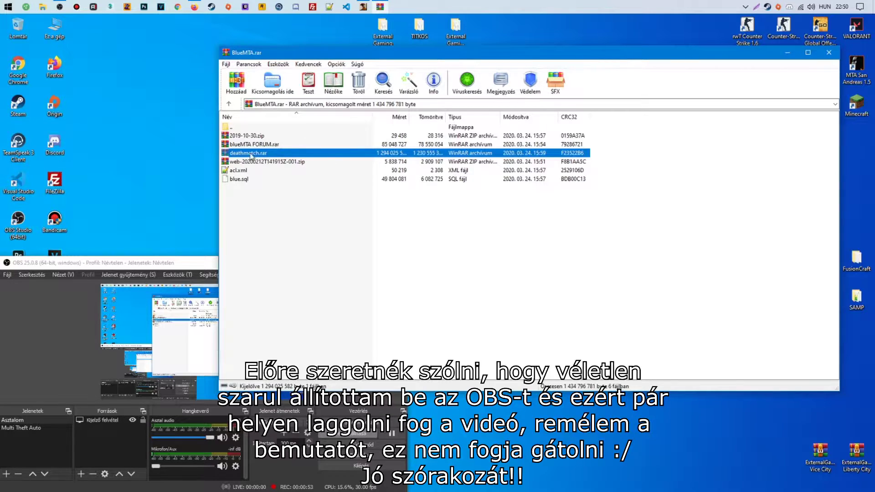
{"action": "left_click", "coordinate": [828, 52]}
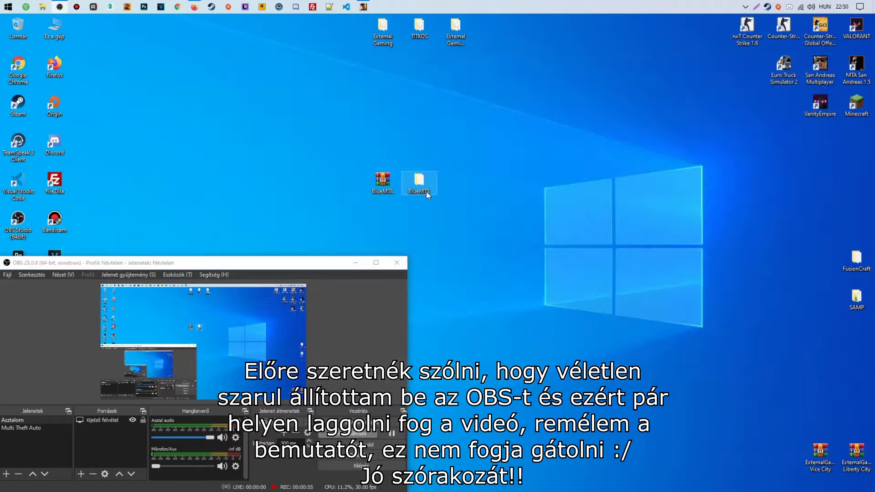
Browse the BlueMTA folder's mod and resources subfolders
{"action": "double_click", "coordinate": [419, 180]}
{"action": "double_click", "coordinate": [255, 201]}
{"action": "left_click_drag", "start_coordinate": [456, 98], "coordinate": [415, 67]}
{"action": "double_click", "coordinate": [237, 201]}
{"action": "scroll", "coordinate": [433, 237], "scroll_direction": "down", "scroll_amount": 7}
{"action": "scroll", "coordinate": [660, 244], "scroll_direction": "up", "scroll_amount": 7}
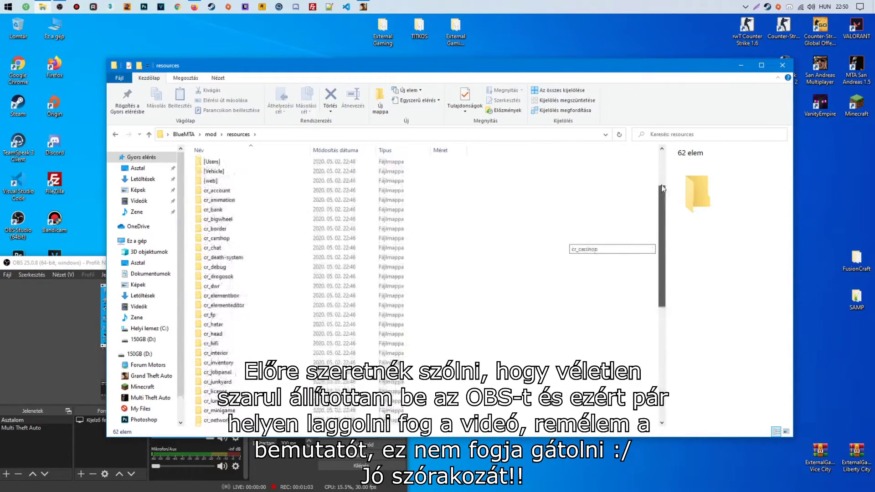
{"action": "right_click", "coordinate": [451, 241]}
{"action": "scroll", "coordinate": [281, 317], "scroll_direction": "down", "scroll_amount": 10}
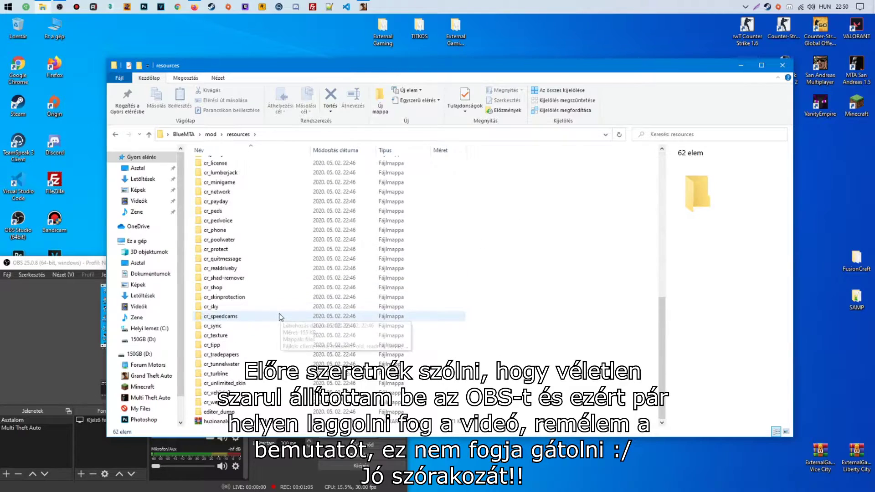
{"action": "scroll", "coordinate": [279, 312], "scroll_direction": "up", "scroll_amount": 10}
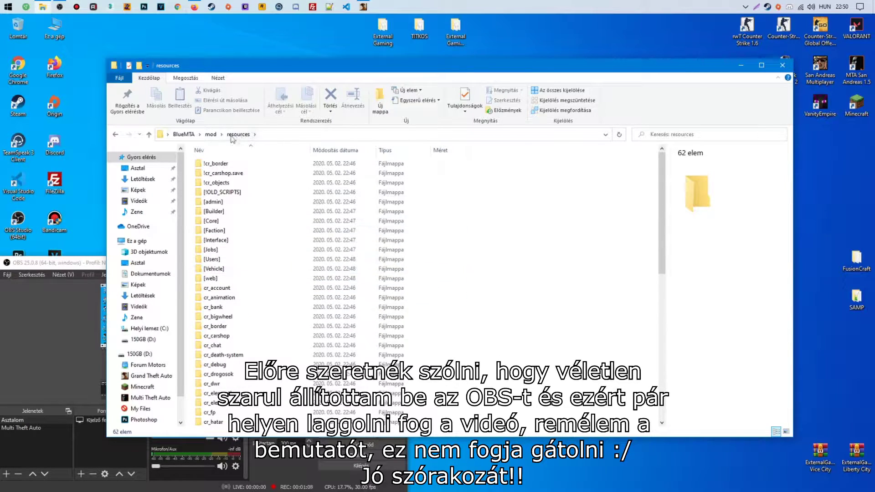
{"action": "key", "text": "BackSpace"}
From the MTA San Andreas shortcut's file location, copy the server folder onto the desktop
{"action": "right_click", "coordinate": [841, 61]}
{"action": "left_click", "coordinate": [818, 86]}
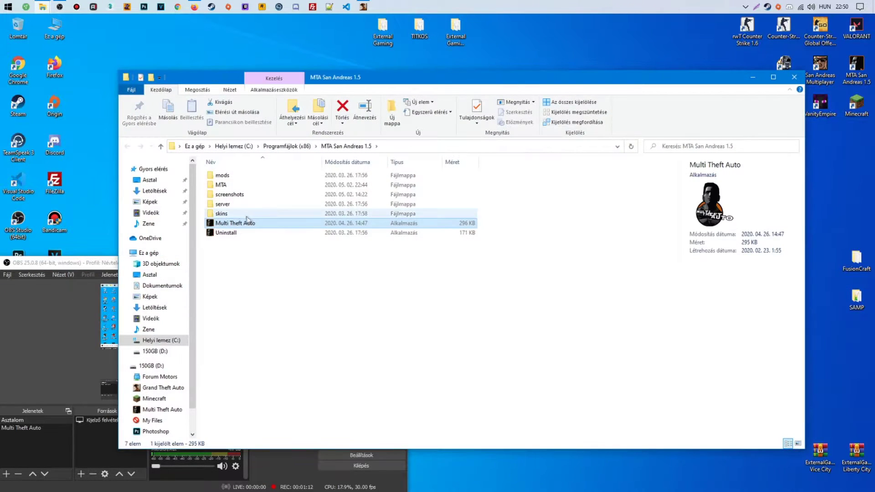
{"action": "left_click", "coordinate": [224, 204]}
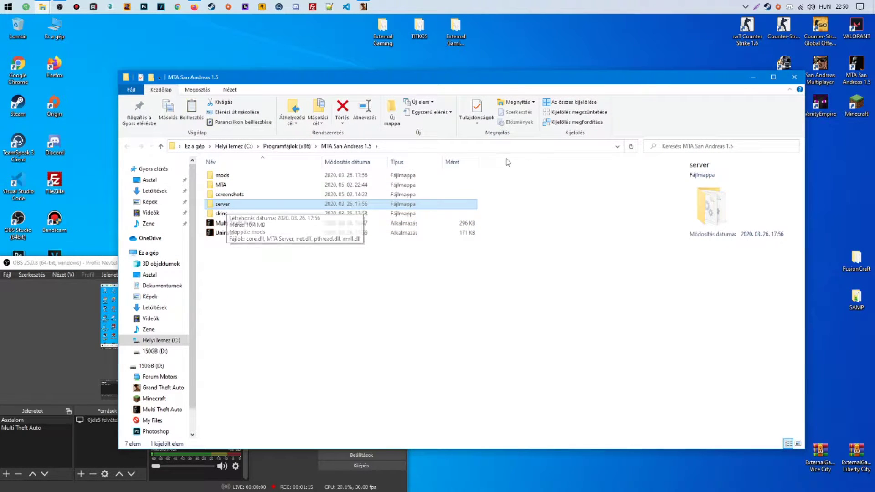
{"action": "right_click", "coordinate": [248, 206]}
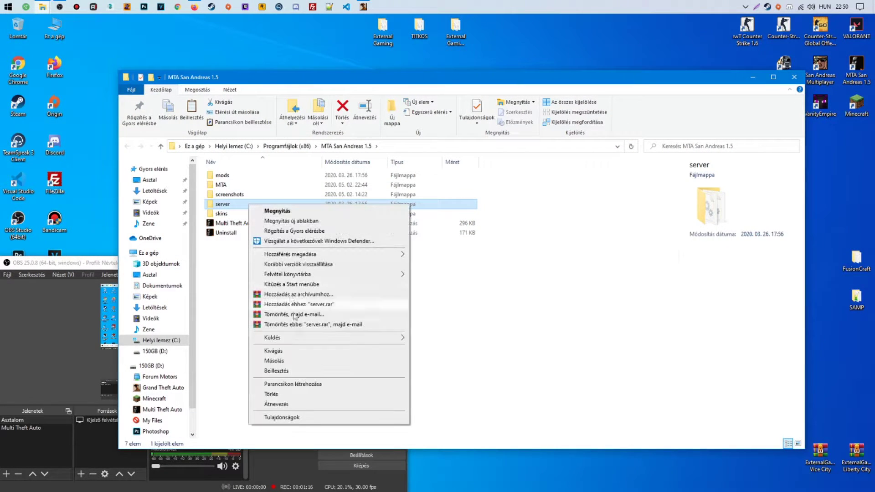
{"action": "left_click", "coordinate": [274, 361]}
{"action": "left_click", "coordinate": [794, 77]}
{"action": "key", "text": "ctrl+v"}
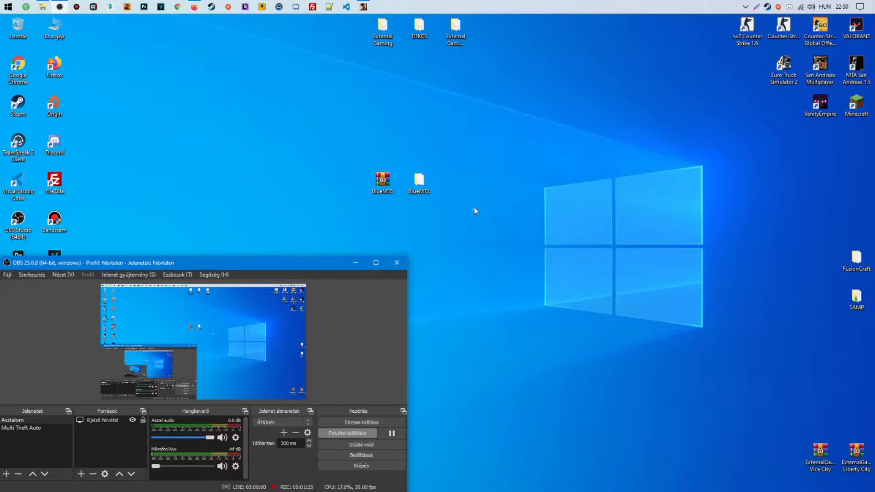
Move the copied server folder beside BlueMTA and rename it Szerver
{"action": "left_click", "coordinate": [351, 264]}
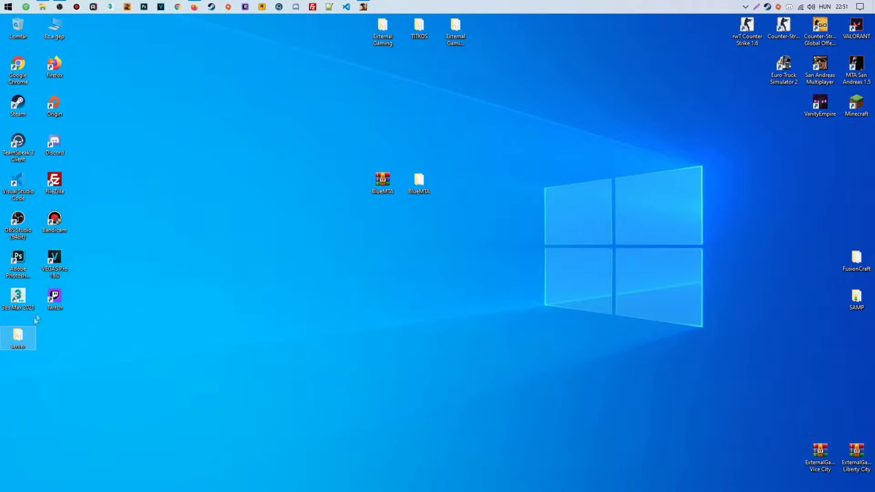
{"action": "left_click_drag", "start_coordinate": [423, 245], "coordinate": [470, 276]}
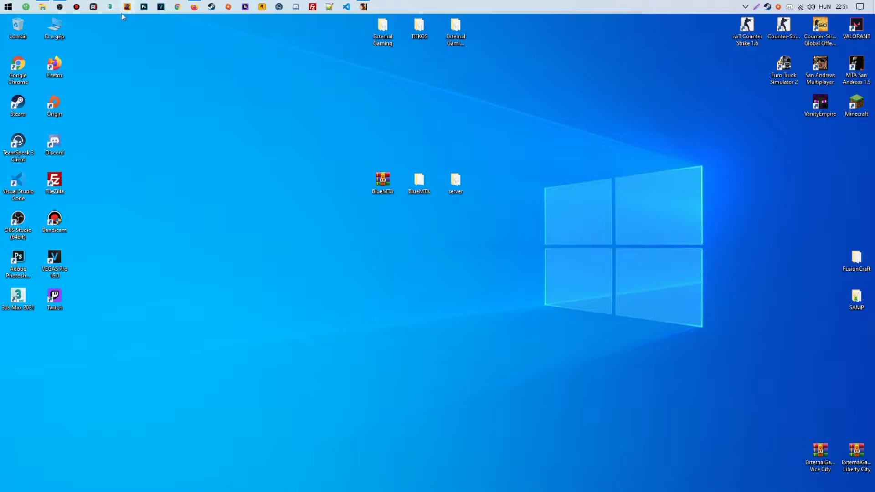
{"action": "left_click", "coordinate": [64, 5]}
{"action": "right_click", "coordinate": [456, 181]}
{"action": "left_click", "coordinate": [486, 371]}
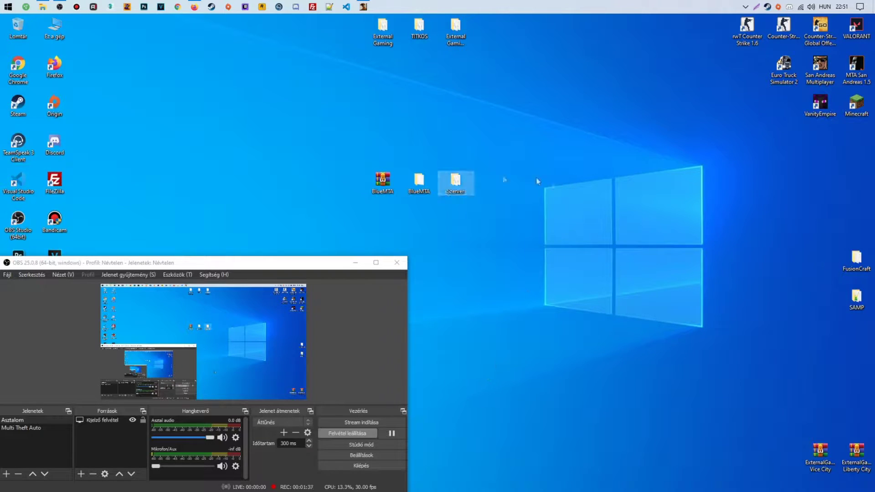
Empty Szerver's mods\deathmatch\resources folder by deleting the readme
{"action": "double_click", "coordinate": [457, 183]}
{"action": "double_click", "coordinate": [211, 187]}
{"action": "double_click", "coordinate": [243, 189]}
{"action": "double_click", "coordinate": [239, 206]}
{"action": "left_click", "coordinate": [272, 188]}
{"action": "key", "text": "Delete"}
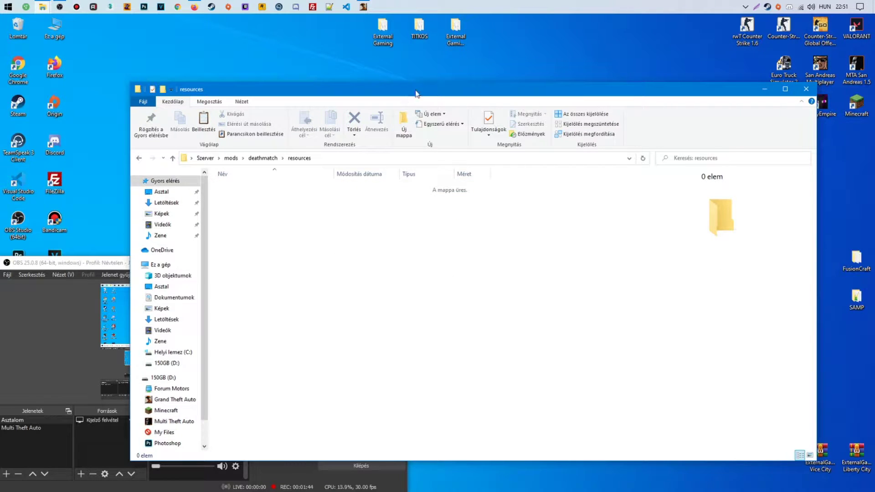
{"action": "left_click", "coordinate": [765, 89]}
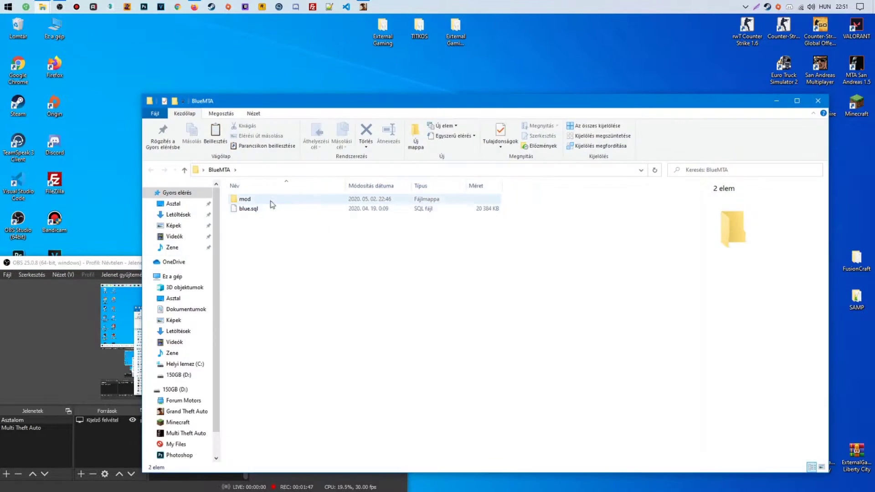
Open BlueMTA's mod folder and bring it up alongside the empty resources window
{"action": "double_click", "coordinate": [270, 204]}
{"action": "double_click", "coordinate": [254, 239]}
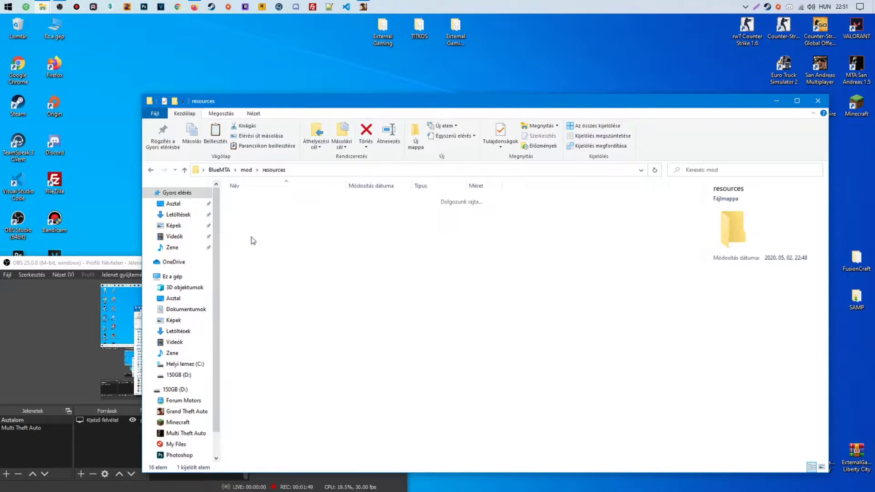
{"action": "key", "text": "BackSpace"}
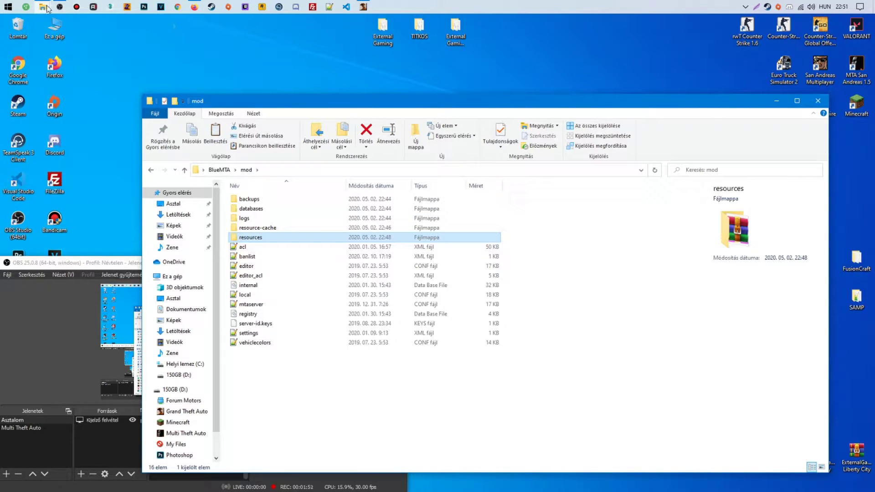
{"action": "left_click", "coordinate": [47, 9]}
{"action": "mouse_move", "coordinate": [147, 59]}
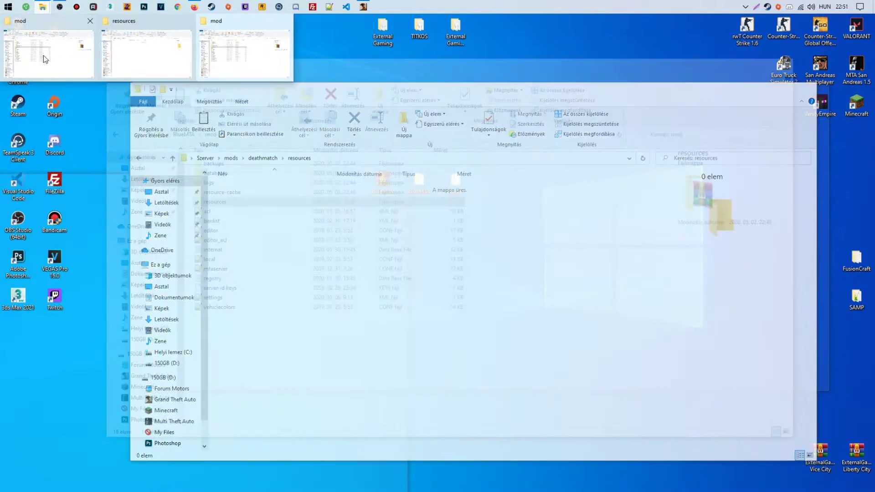
{"action": "mouse_move", "coordinate": [66, 33]}
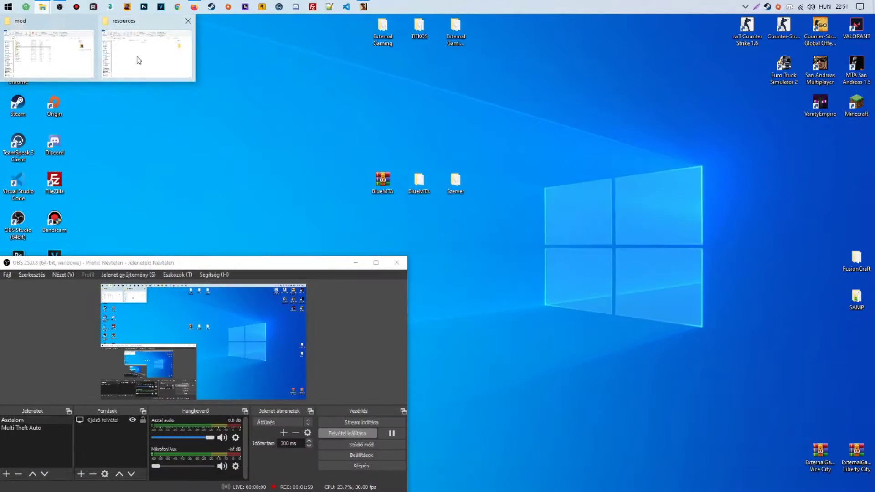
{"action": "left_click", "coordinate": [152, 58]}
{"action": "mouse_move", "coordinate": [51, 7]}
{"action": "left_click", "coordinate": [65, 64]}
Move resources, acl and mtaserver from BlueMTA\mod into Szerver's deathmatch folder, replacing existing files
{"action": "left_click_drag", "start_coordinate": [391, 59], "coordinate": [317, 57]}
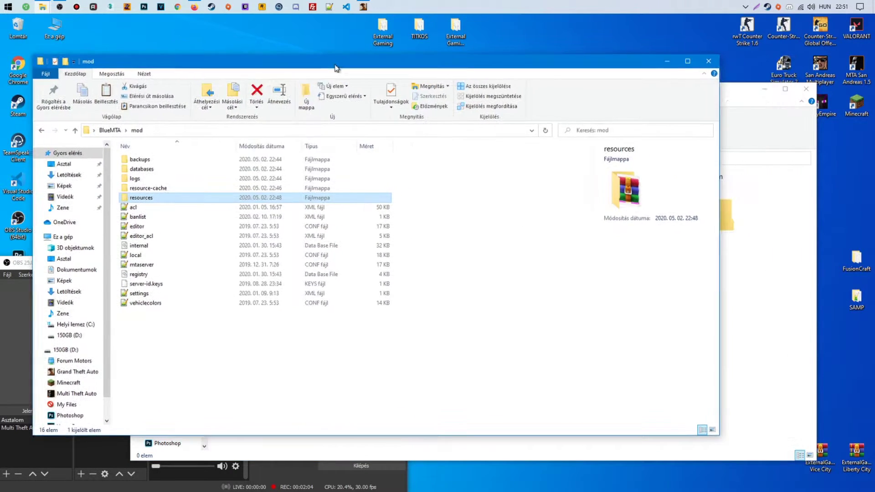
{"action": "key", "text": "alt+Tab"}
{"action": "left_click", "coordinate": [258, 160]}
{"action": "key", "text": "alt+Tab"}
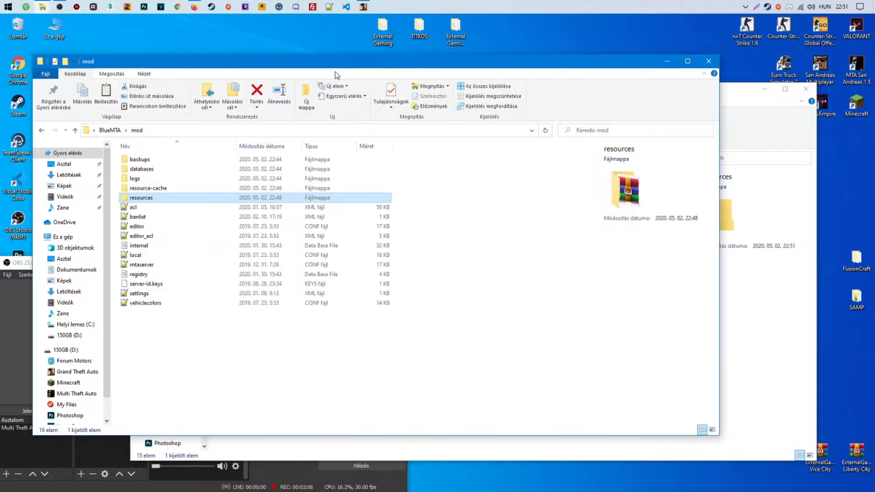
{"action": "left_click", "coordinate": [138, 208], "text": "ctrl"}
{"action": "left_click", "coordinate": [142, 264], "text": "ctrl"}
{"action": "left_click_drag", "start_coordinate": [142, 264], "coordinate": [773, 270]}
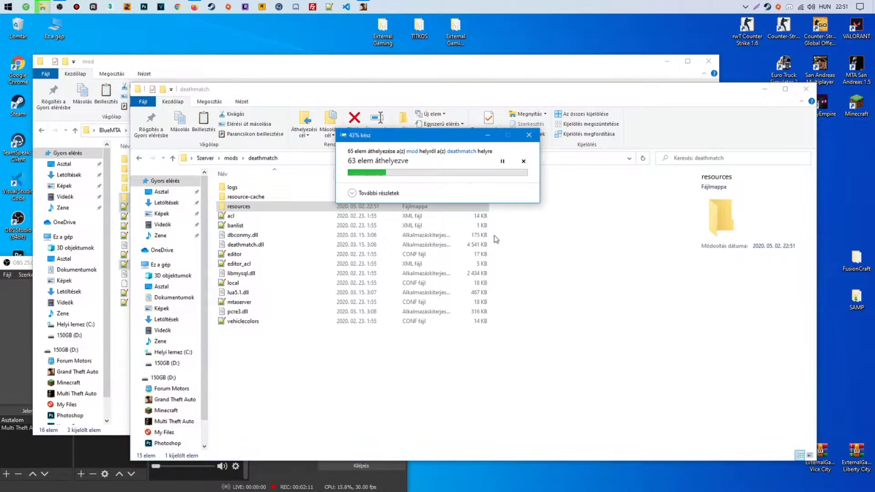
{"action": "left_click", "coordinate": [499, 189]}
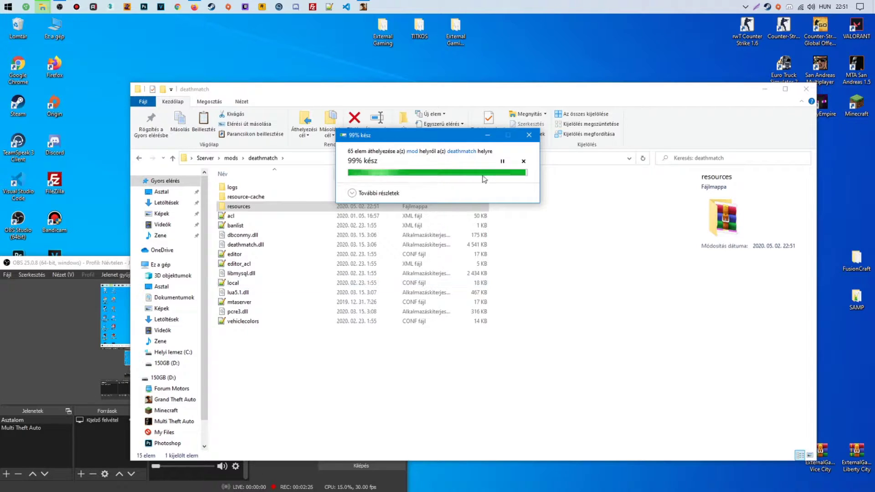
{"action": "left_click", "coordinate": [391, 195]}
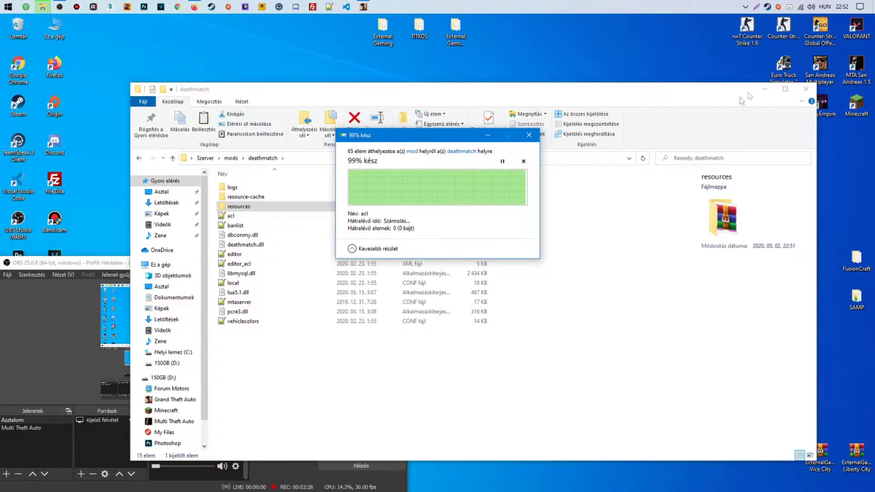
Close the deathmatch window, then reopen BlueMTA and check its mod folder
{"action": "left_click", "coordinate": [806, 89]}
{"action": "left_click", "coordinate": [415, 184]}
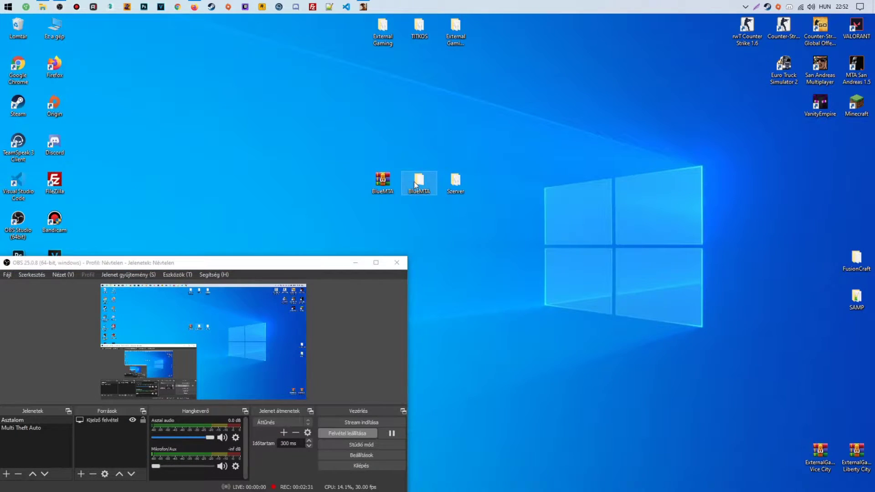
{"action": "key", "text": "Return"}
{"action": "double_click", "coordinate": [141, 160]}
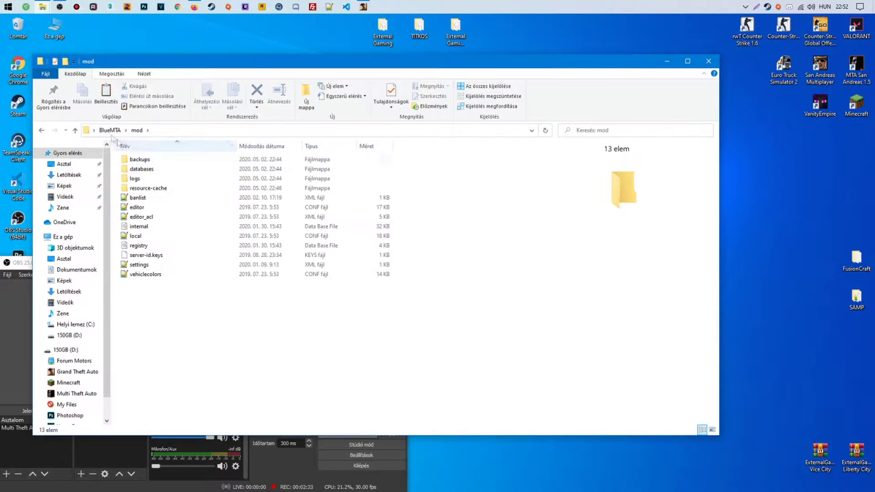
{"action": "key", "text": "alt+Left"}
Close the MEGA tab and open the teszt database's Importálás page in phpMyAdmin
{"action": "left_click", "coordinate": [194, 6]}
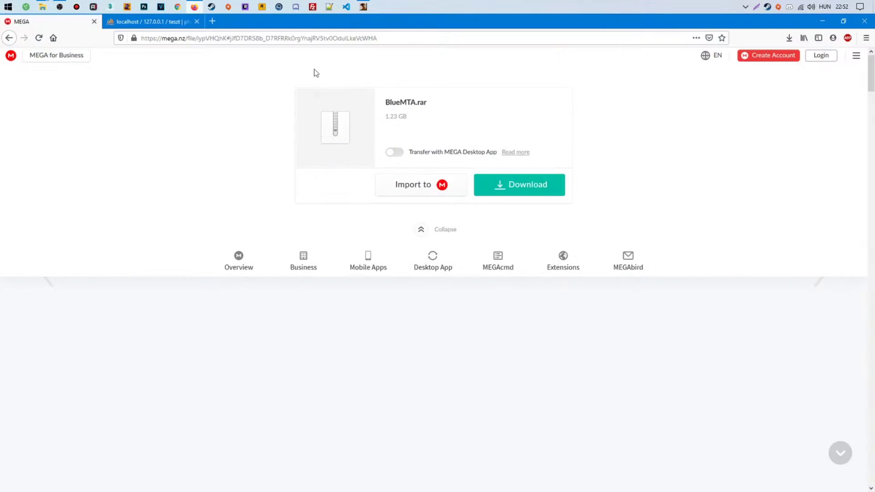
{"action": "left_click_drag", "start_coordinate": [321, 23], "coordinate": [343, 32]}
{"action": "left_click", "coordinate": [288, 32]}
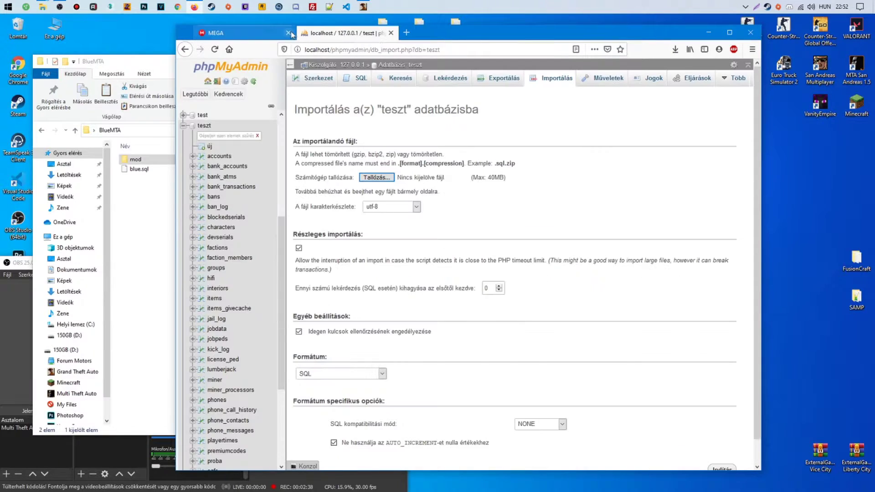
{"action": "left_click", "coordinate": [228, 127]}
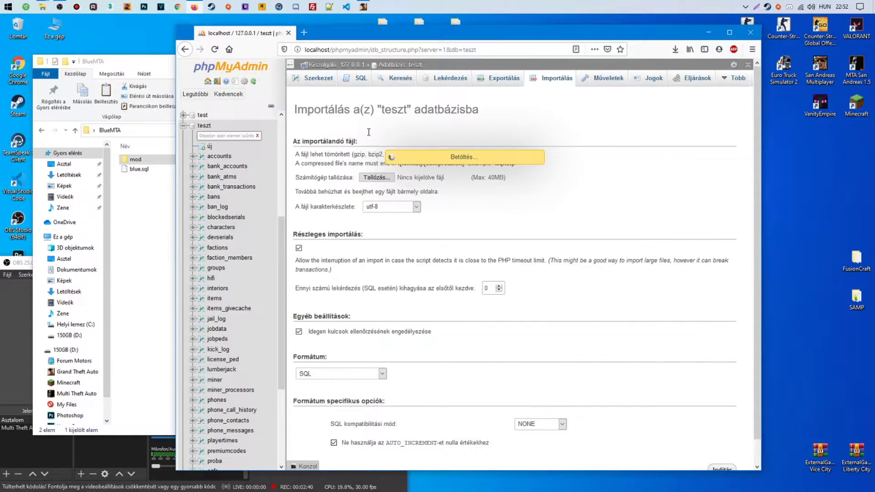
{"action": "left_click", "coordinate": [552, 79]}
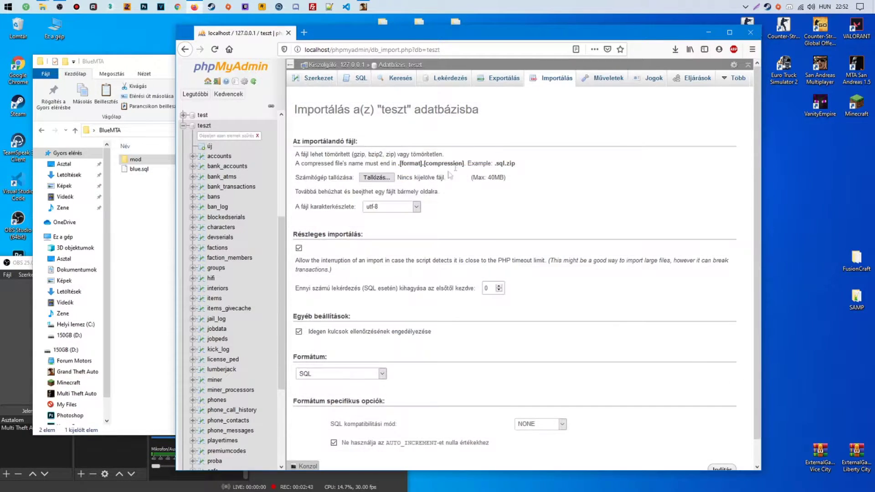
Choose BlueMTA\blue.sql as the import file
{"action": "left_click", "coordinate": [369, 178]}
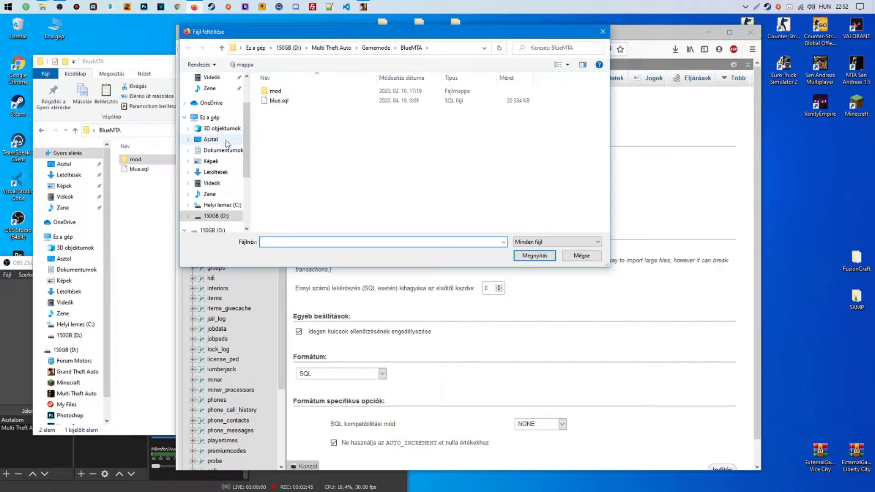
{"action": "left_click", "coordinate": [211, 140]}
{"action": "scroll", "coordinate": [495, 113], "scroll_direction": "down", "scroll_amount": 1}
{"action": "scroll", "coordinate": [494, 113], "scroll_direction": "up", "scroll_amount": 1}
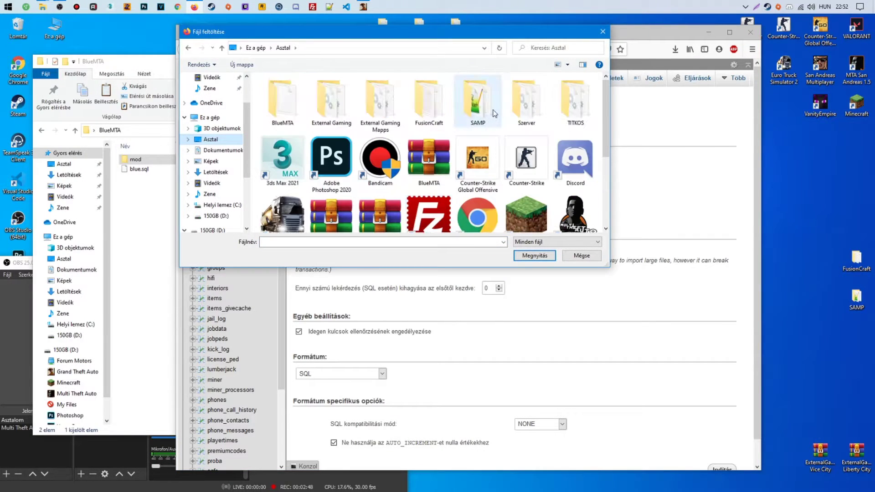
{"action": "double_click", "coordinate": [526, 103]}
{"action": "double_click", "coordinate": [280, 100]}
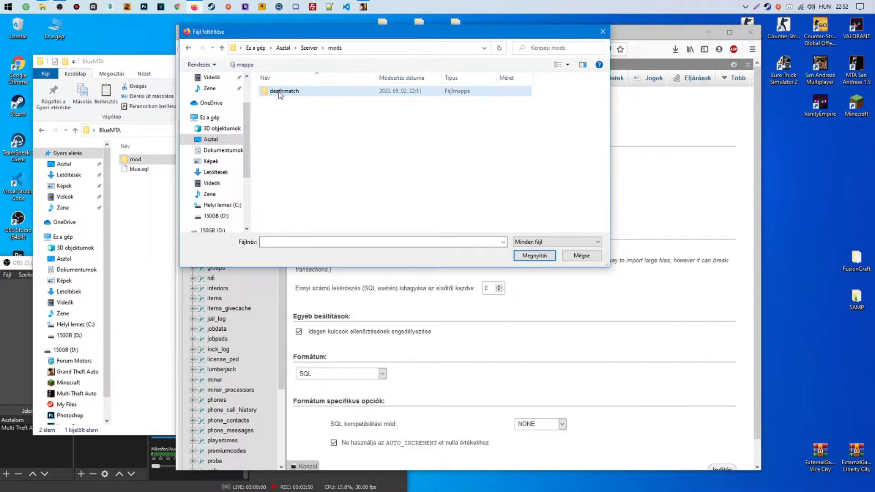
{"action": "left_click", "coordinate": [282, 48]}
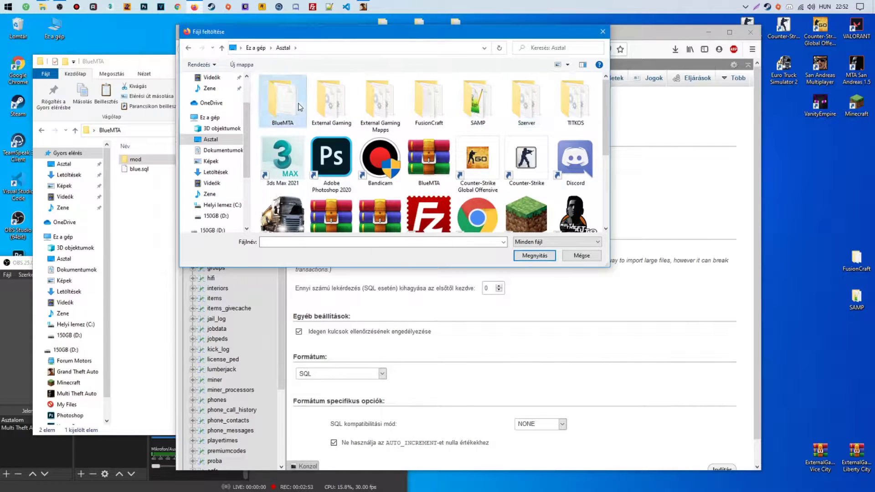
{"action": "double_click", "coordinate": [282, 104]}
{"action": "double_click", "coordinate": [267, 100]}
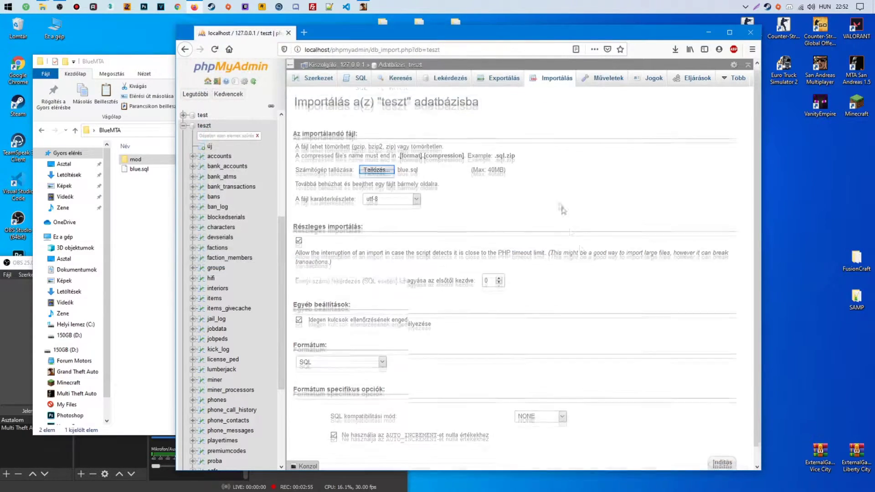
Check all 43 tables in the teszt structure view, then minimize Firefox
{"action": "scroll", "coordinate": [722, 449], "scroll_direction": "down", "scroll_amount": 1}
{"action": "left_click", "coordinate": [203, 127]}
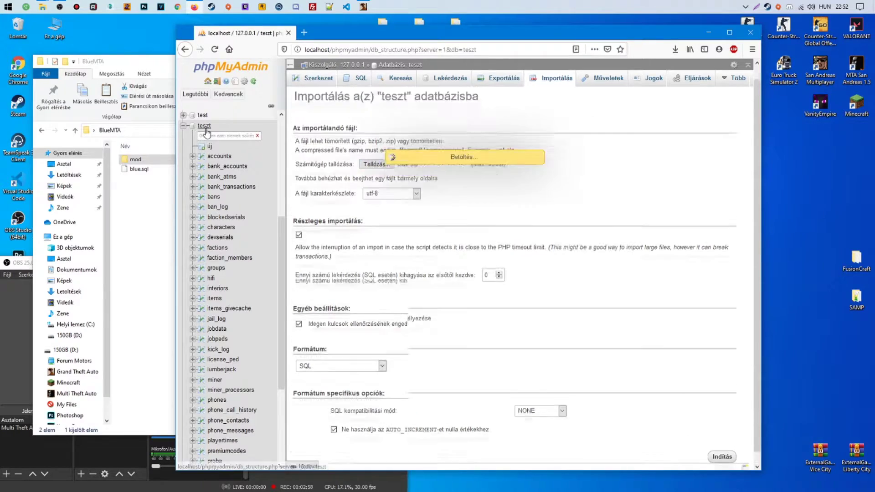
{"action": "scroll", "coordinate": [456, 228], "scroll_direction": "down", "scroll_amount": 10}
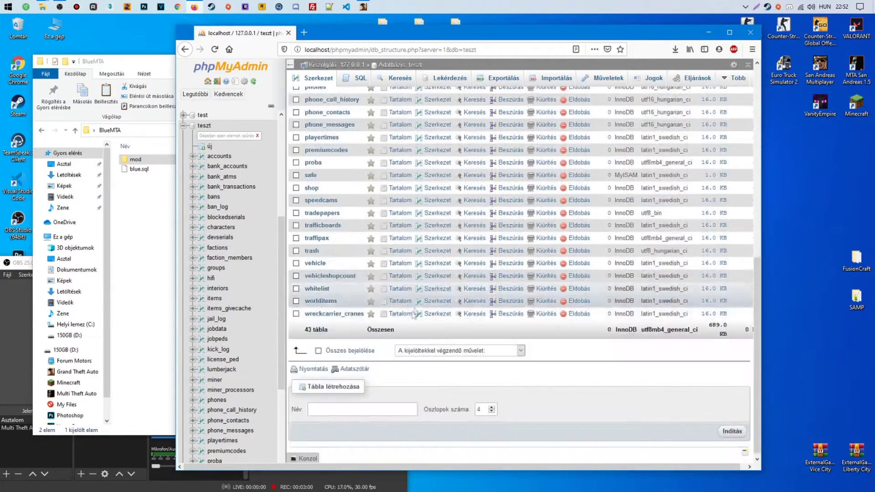
{"action": "left_click", "coordinate": [349, 347]}
{"action": "left_click", "coordinate": [423, 346]}
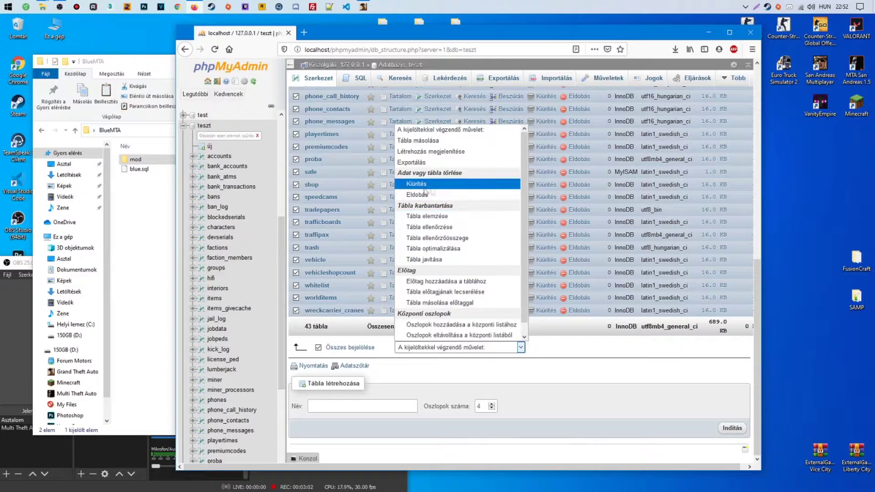
{"action": "left_click", "coordinate": [455, 339]}
{"action": "left_click", "coordinate": [709, 32]}
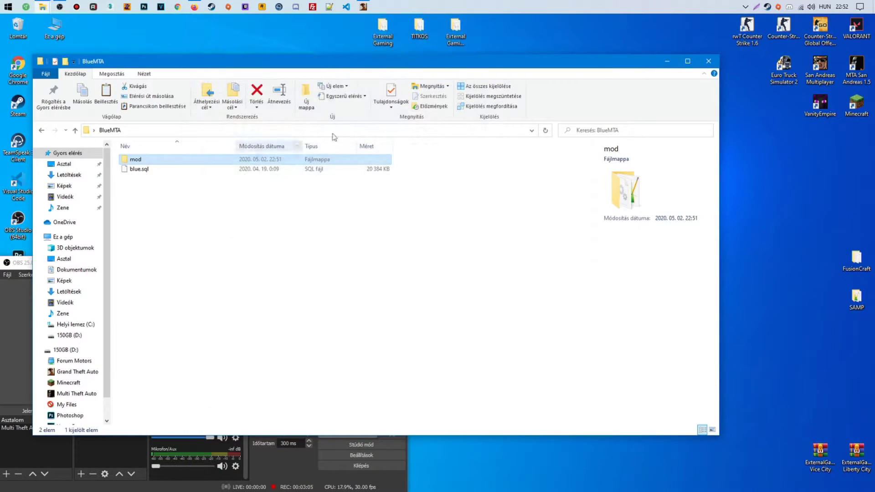
Go through Szerver > mods > deathmatch > resources > [Core] > cr_mysql and open server.lua in Notepad++
{"action": "left_click", "coordinate": [708, 64]}
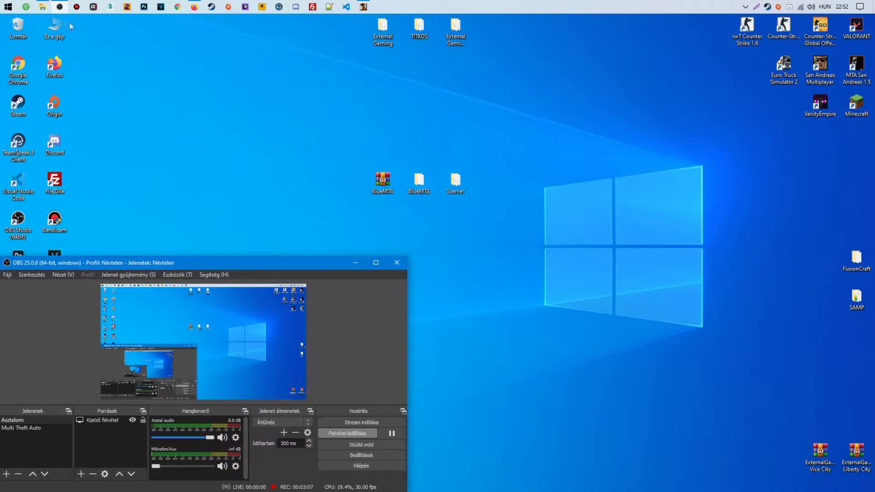
{"action": "left_click", "coordinate": [451, 188]}
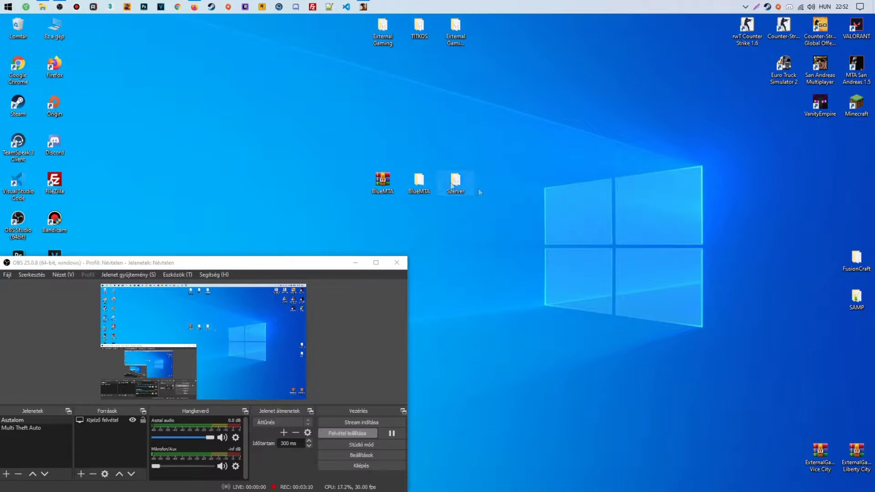
{"action": "key", "text": "Return"}
{"action": "mouse_move", "coordinate": [44, 11]}
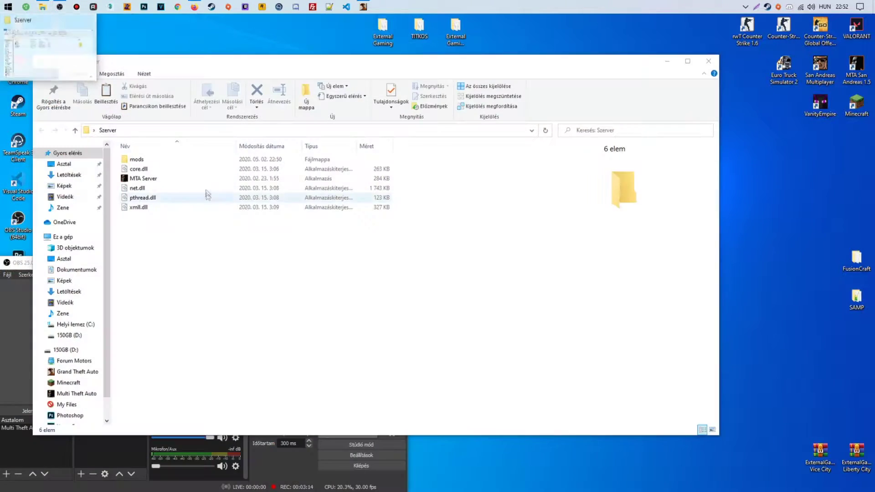
{"action": "left_click", "coordinate": [154, 187]}
{"action": "double_click", "coordinate": [158, 158]}
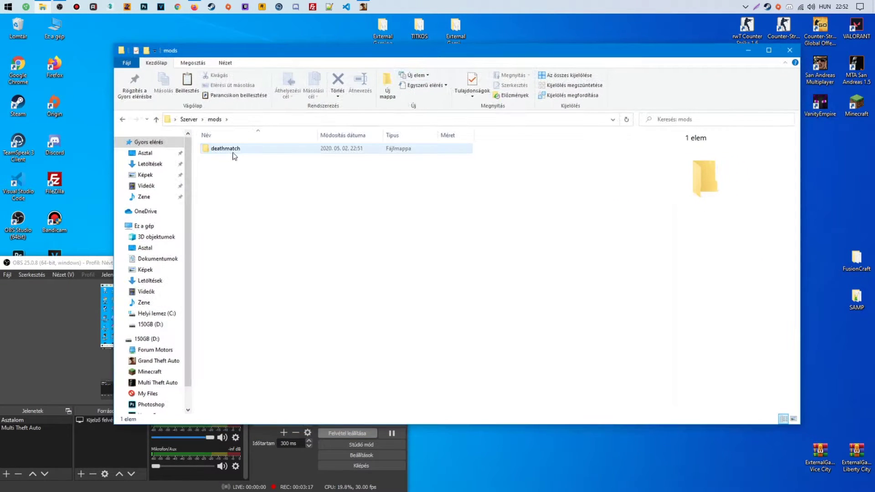
{"action": "double_click", "coordinate": [233, 151]}
{"action": "double_click", "coordinate": [239, 167]}
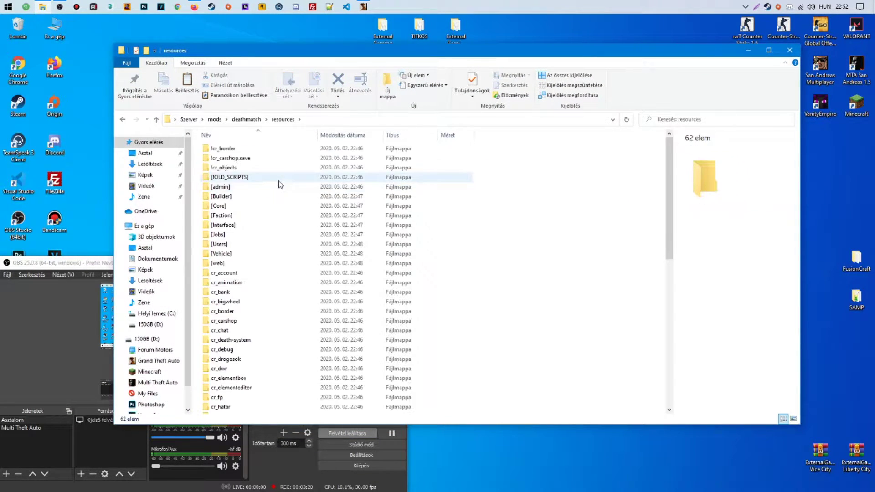
{"action": "double_click", "coordinate": [237, 206]}
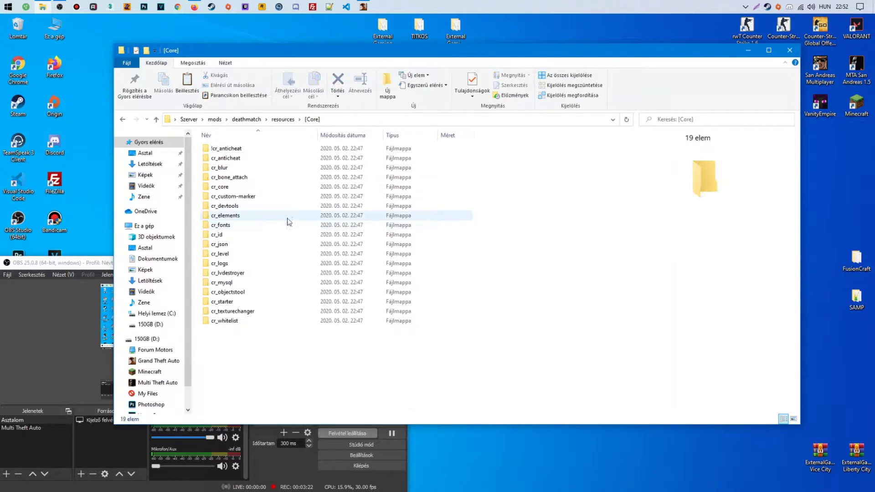
{"action": "double_click", "coordinate": [254, 282]}
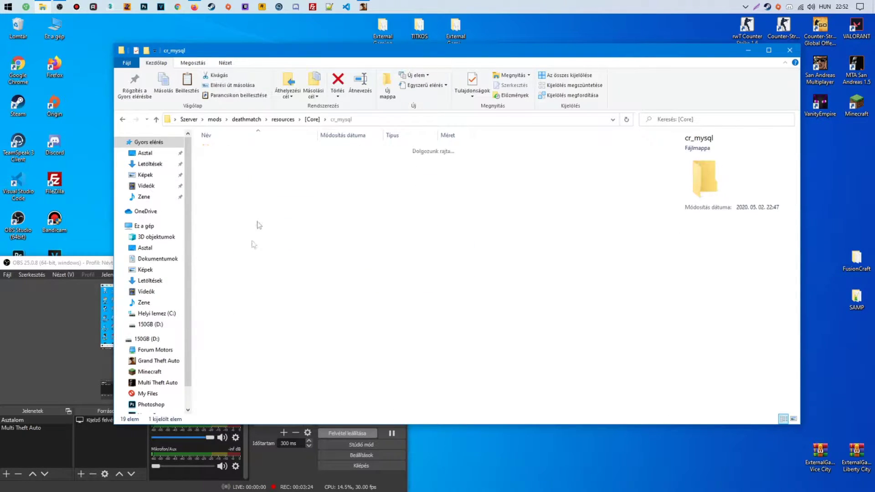
{"action": "double_click", "coordinate": [231, 159]}
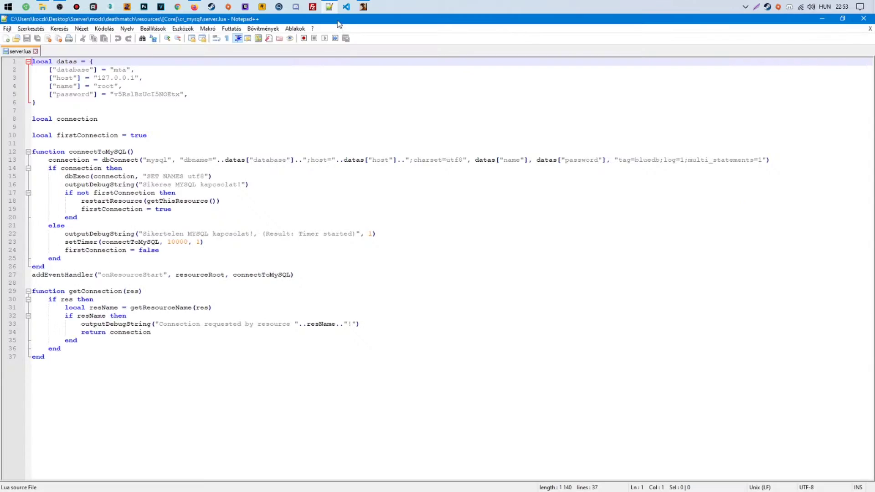
Change the database from "mta" to "teszt" and host to "localhost", then save server.lua
{"action": "double_click", "coordinate": [338, 20]}
{"action": "double_click", "coordinate": [264, 93]}
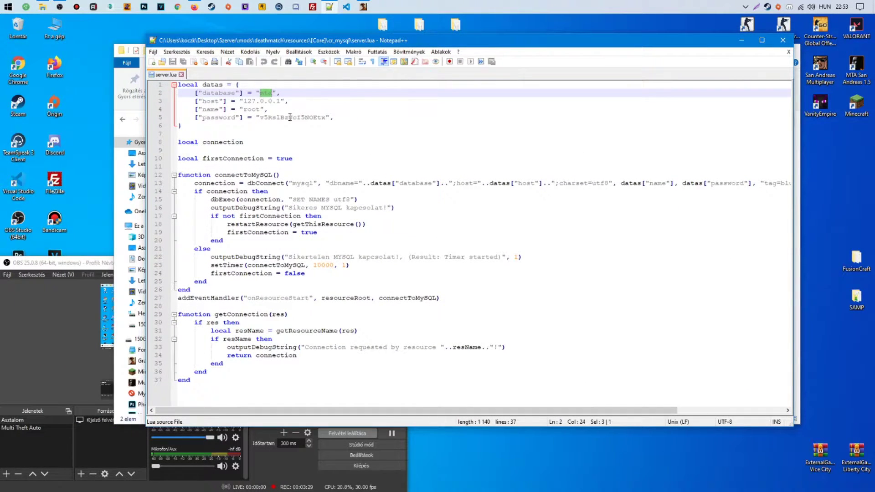
{"action": "type", "text": "teszt"}
{"action": "key", "text": "Down"}
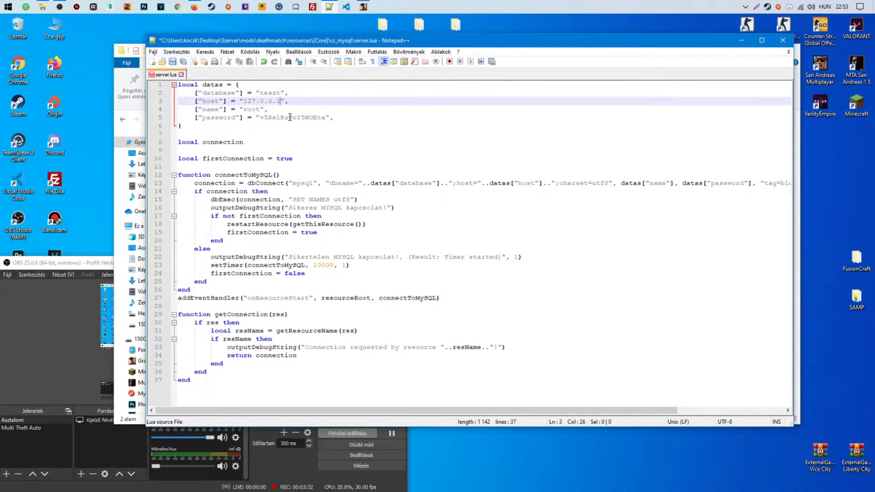
{"action": "type", "text": "localhost"}
{"action": "left_click", "coordinate": [277, 118]}
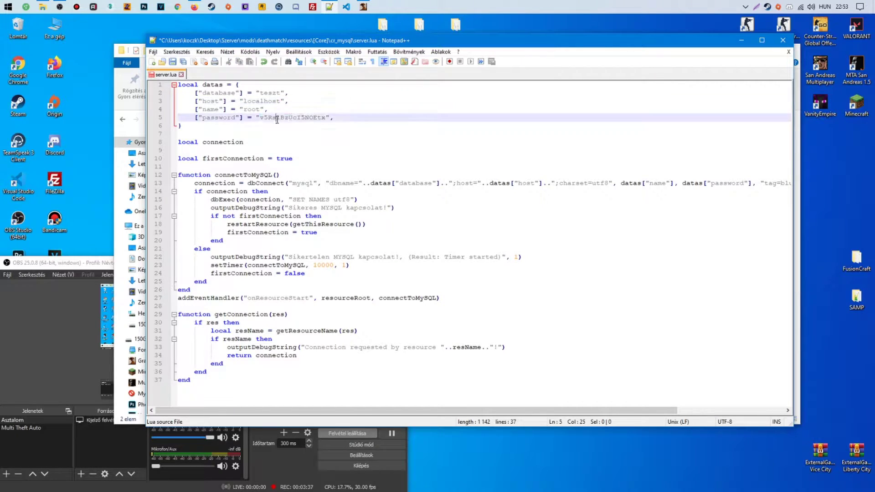
{"action": "key", "text": "ctrl+s"}
Refresh the cr_mysql folder listing and go up to the resources folder
{"action": "left_click", "coordinate": [742, 40]}
{"action": "right_click", "coordinate": [287, 203]}
{"action": "left_click", "coordinate": [315, 238]}
{"action": "left_click", "coordinate": [283, 119]}
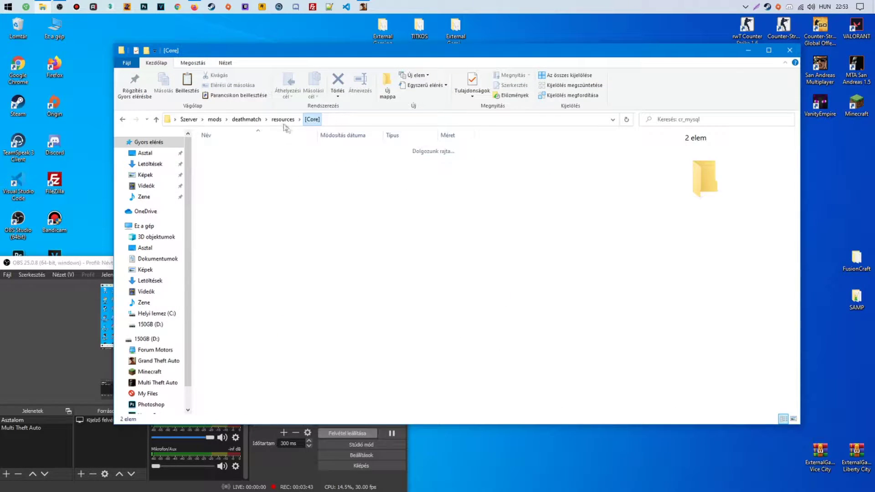
Find 'fps' in mtaserver.conf and copy the cr_starter resource name
{"action": "left_click", "coordinate": [246, 120]}
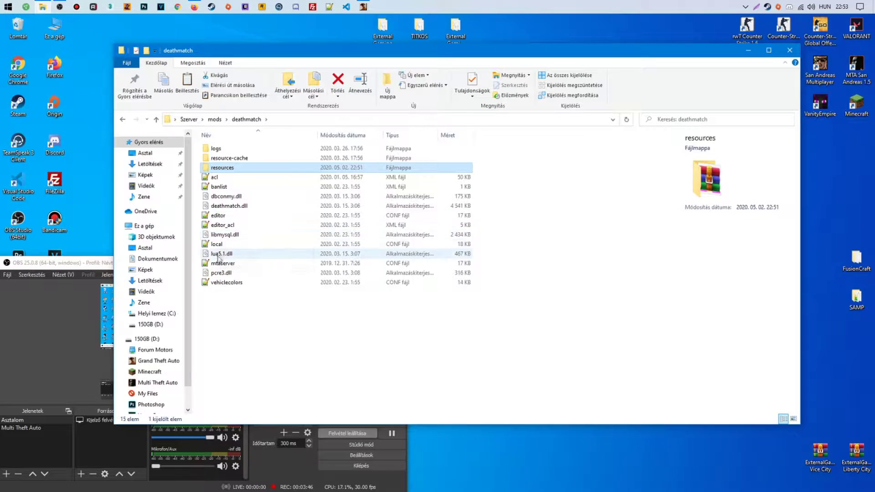
{"action": "double_click", "coordinate": [223, 263]}
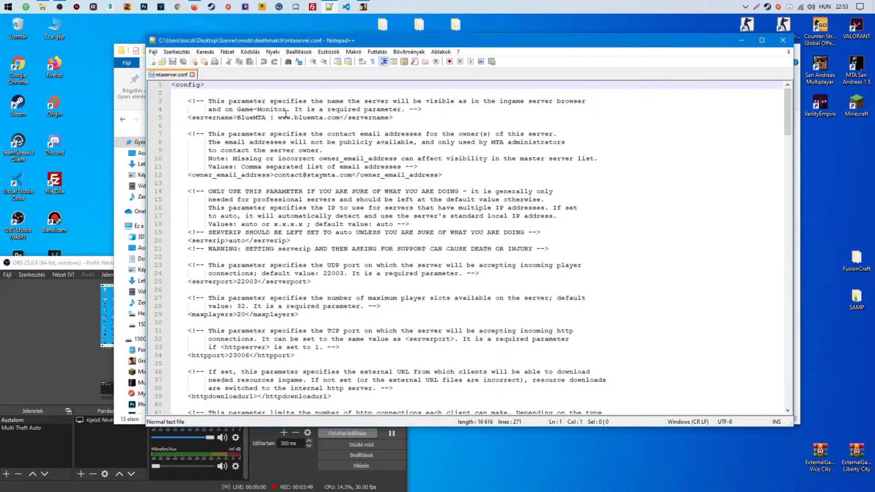
{"action": "scroll", "coordinate": [286, 114], "scroll_direction": "down", "scroll_amount": 3}
{"action": "key", "text": "ctrl+f"}
{"action": "type", "text": "fps"}
{"action": "key", "text": "Return"}
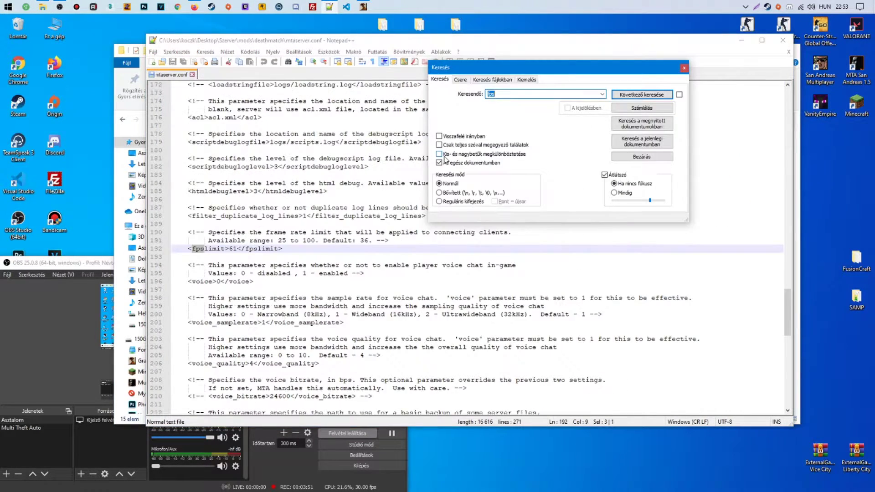
{"action": "key", "text": "Escape"}
{"action": "scroll", "coordinate": [785, 304], "scroll_direction": "down", "scroll_amount": 20}
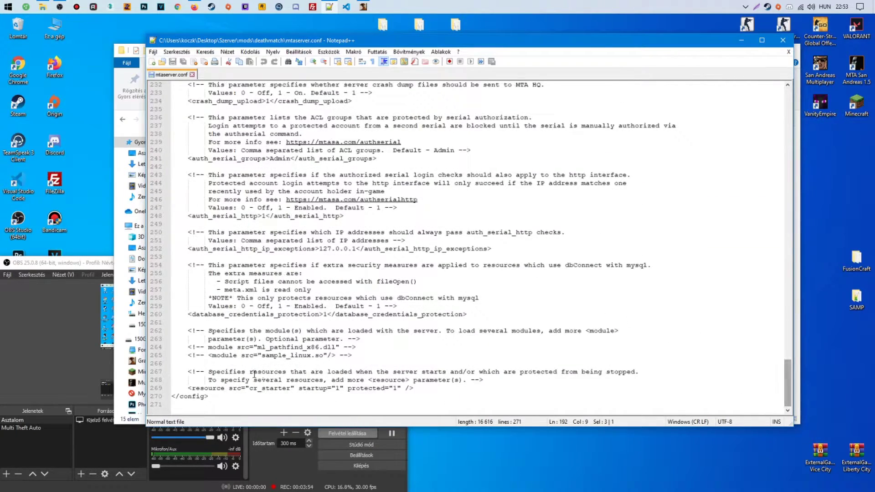
{"action": "left_click_drag", "start_coordinate": [194, 388], "coordinate": [407, 389]}
{"action": "double_click", "coordinate": [287, 389]}
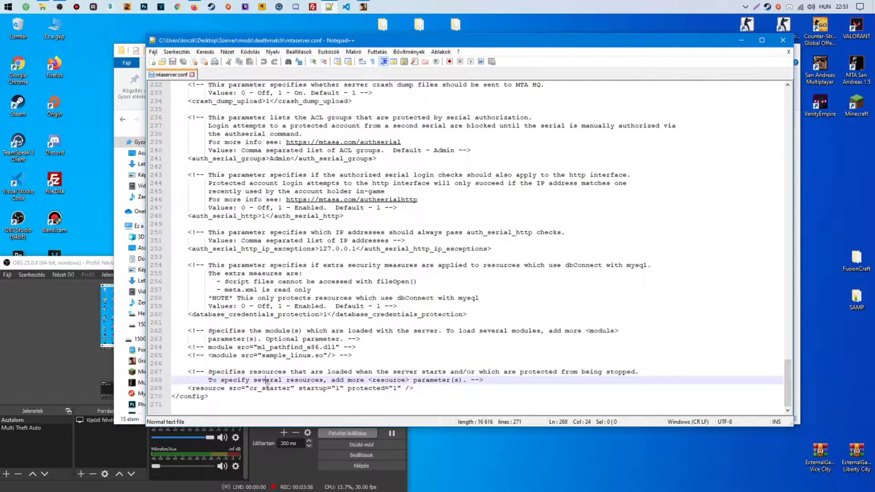
{"action": "left_click", "coordinate": [783, 40]}
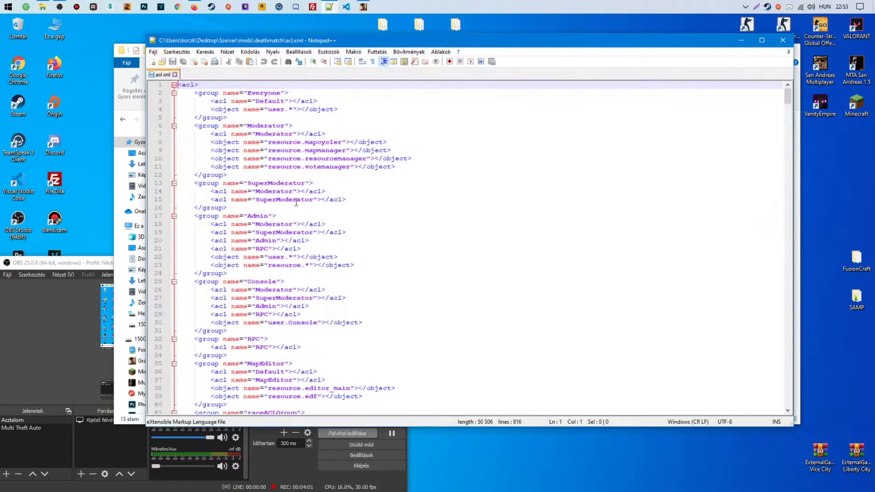
In acl.xml, duplicate the Admin resource.* line, replace * with cr_starter, and close
{"action": "left_click", "coordinate": [363, 239]}
{"action": "key", "text": "ctrl+d"}
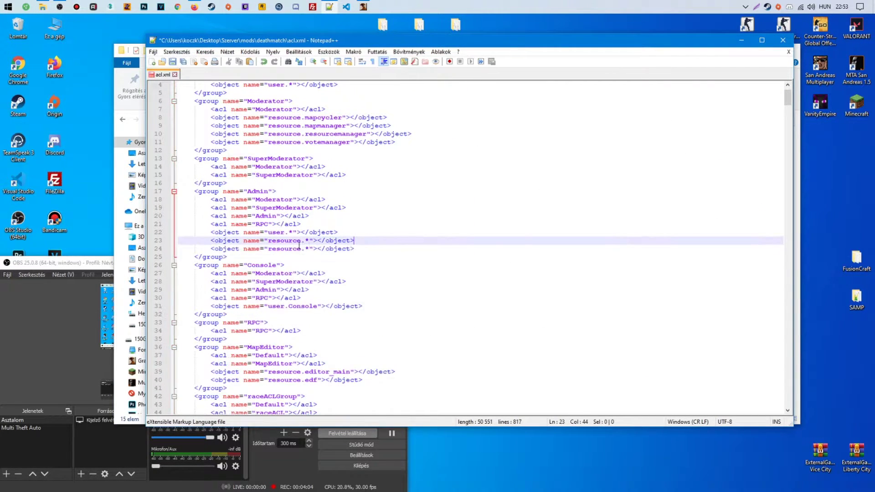
{"action": "left_click_drag", "start_coordinate": [310, 249], "coordinate": [307, 249]}
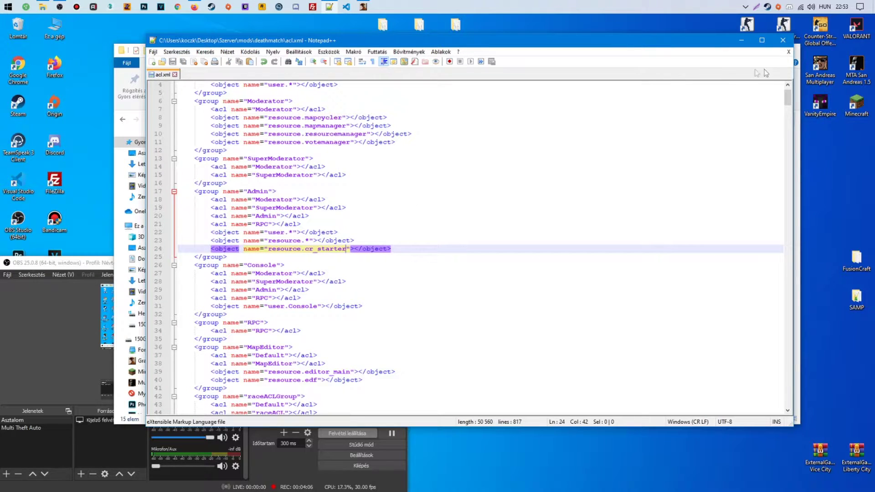
{"action": "left_click", "coordinate": [790, 53]}
Read cr_admin's server.lua in [admin], noting its cr_permission reference
{"action": "double_click", "coordinate": [246, 169]}
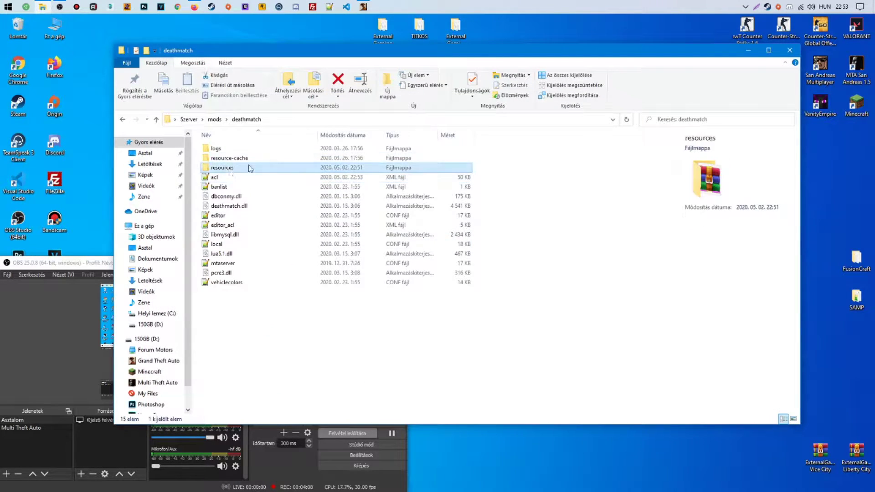
{"action": "double_click", "coordinate": [271, 186]}
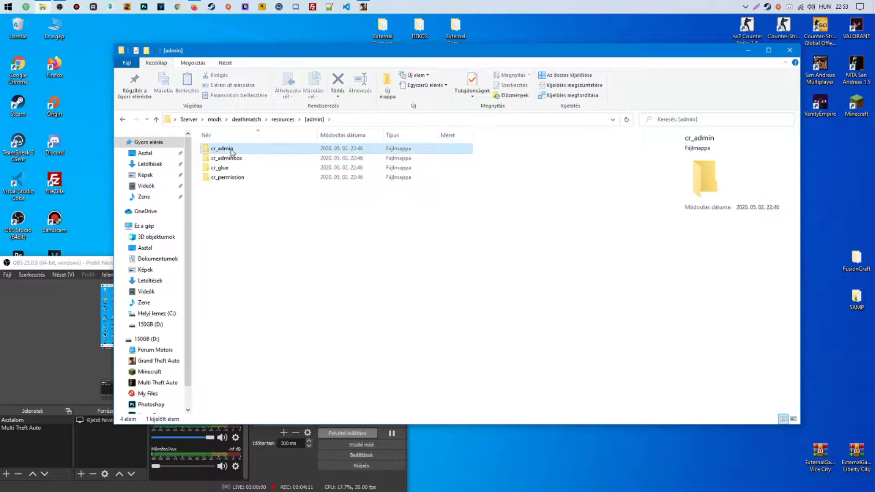
{"action": "double_click", "coordinate": [226, 149]}
{"action": "left_click", "coordinate": [217, 158]}
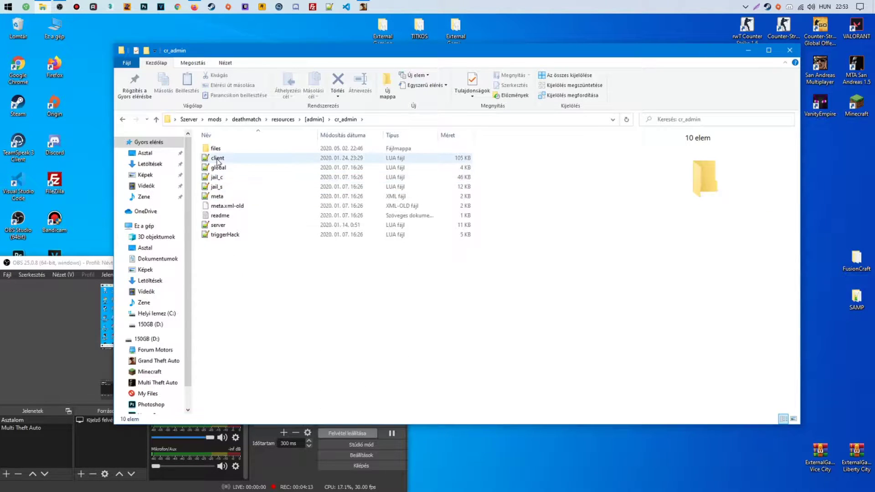
{"action": "double_click", "coordinate": [218, 225]}
{"action": "scroll", "coordinate": [372, 166], "scroll_direction": "down", "scroll_amount": 1}
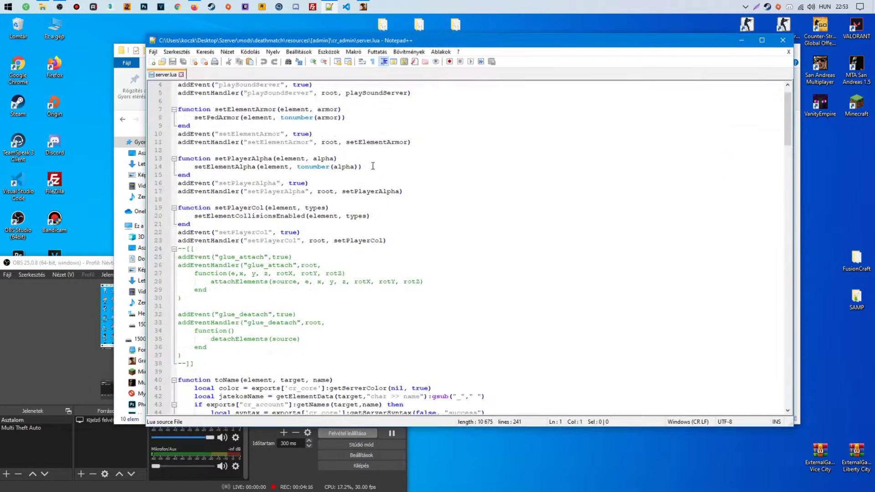
{"action": "left_click_drag", "start_coordinate": [785, 110], "coordinate": [789, 167]}
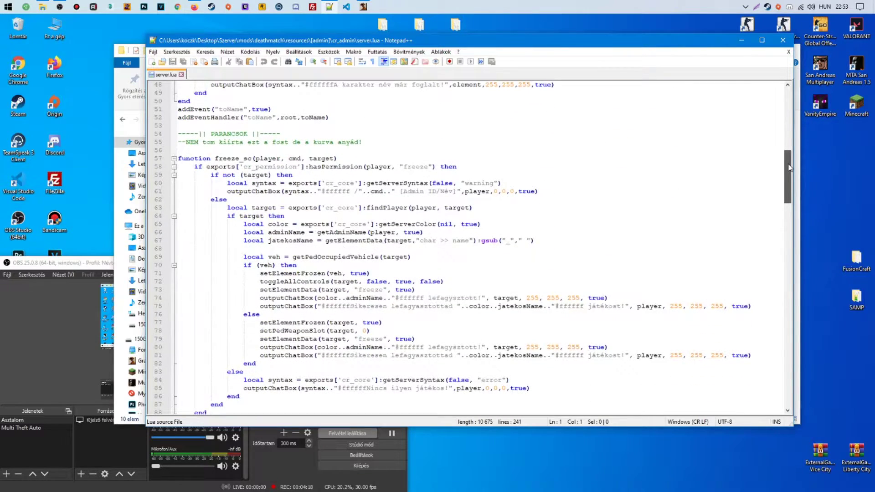
{"action": "double_click", "coordinate": [274, 166]}
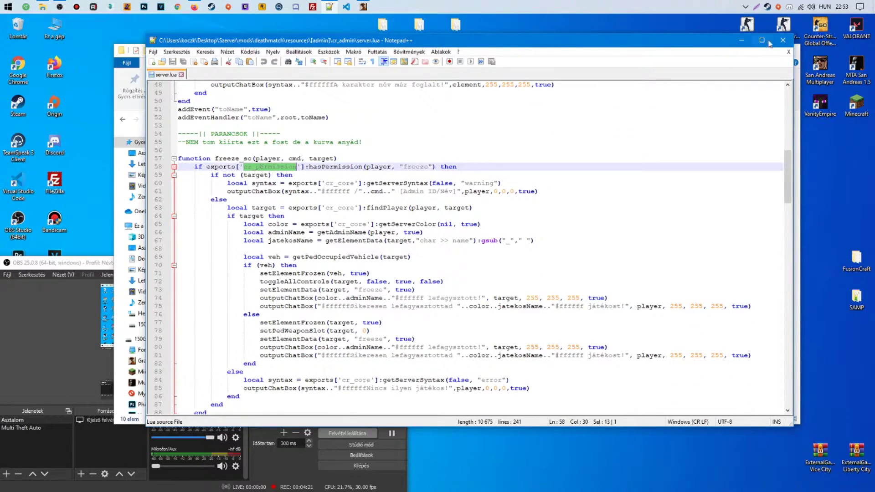
{"action": "left_click", "coordinate": [788, 53]}
Inspect cr_permission's global.lua, including its cr_core and getPlayerDeveloper calls
{"action": "left_click", "coordinate": [315, 119]}
{"action": "double_click", "coordinate": [234, 179]}
{"action": "double_click", "coordinate": [223, 150]}
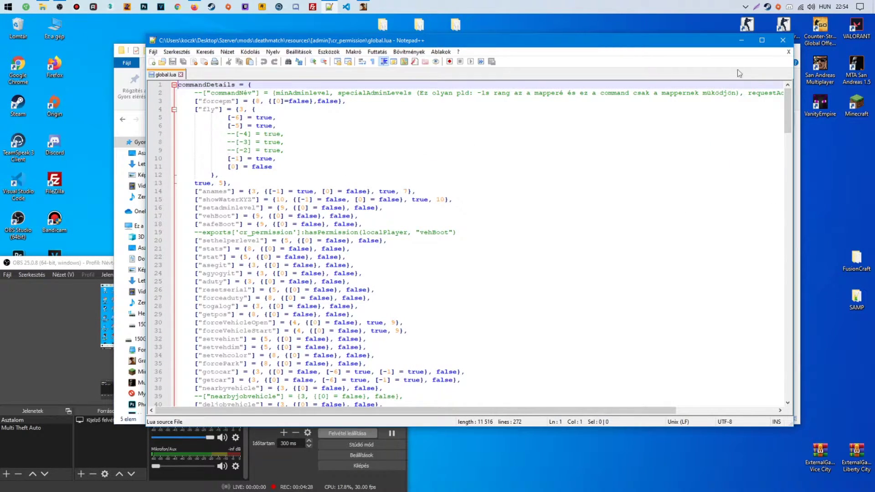
{"action": "left_click_drag", "start_coordinate": [787, 102], "coordinate": [777, 379]}
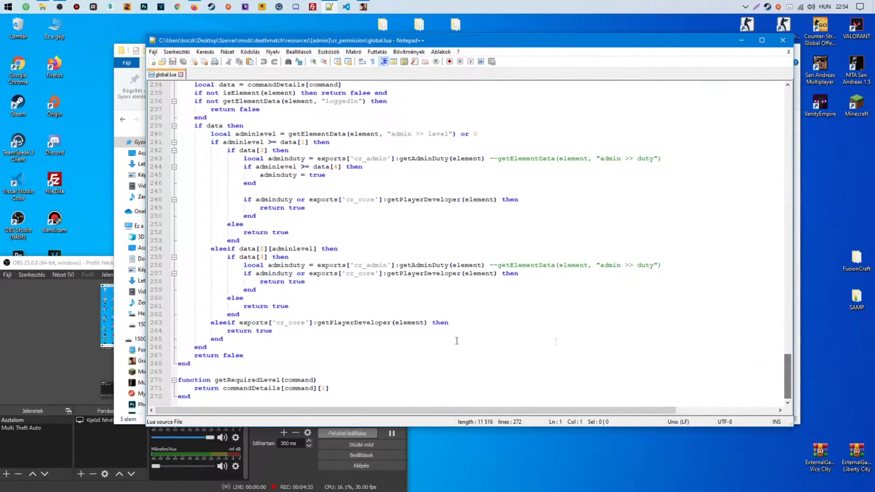
{"action": "double_click", "coordinate": [361, 274]}
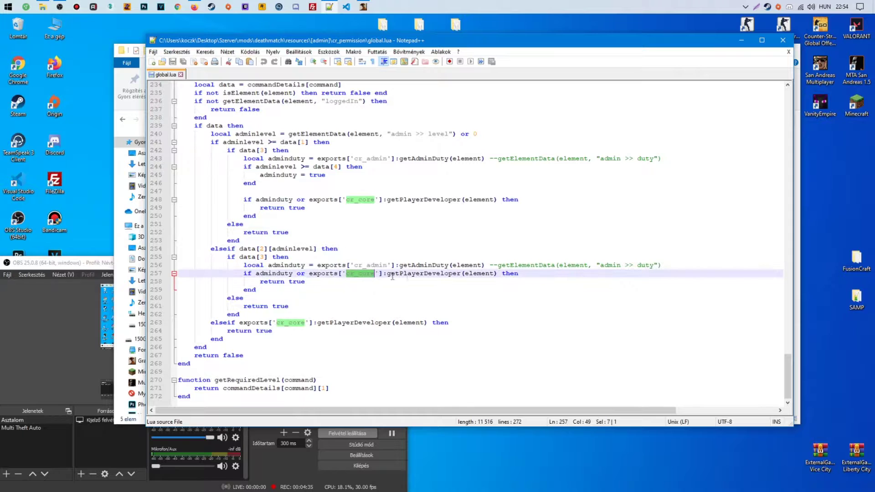
{"action": "double_click", "coordinate": [429, 273]}
{"action": "left_click", "coordinate": [788, 51]}
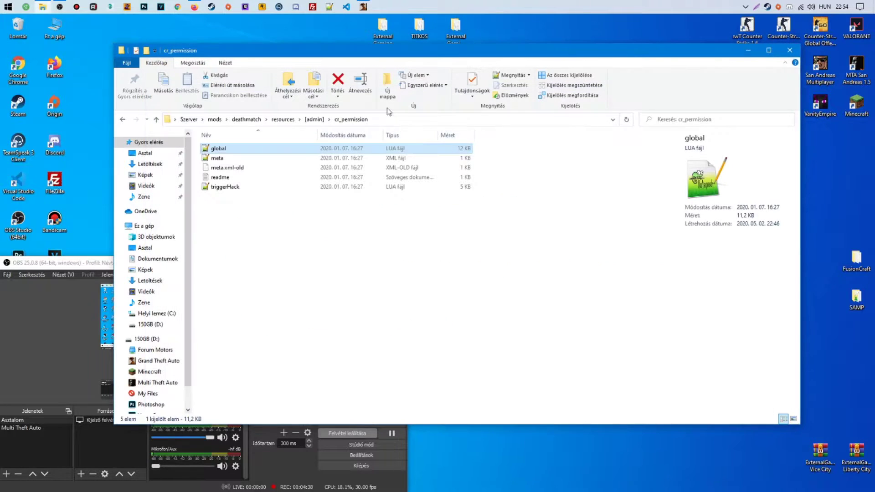
Open cr_core's global script from the resources [Core] folder in Notepad++
{"action": "left_click", "coordinate": [315, 119]}
{"action": "left_click", "coordinate": [282, 119]}
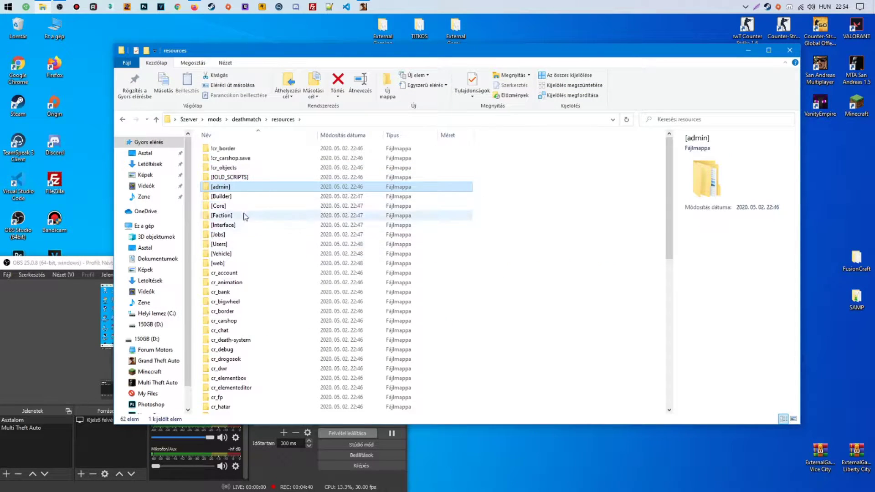
{"action": "double_click", "coordinate": [255, 206]}
{"action": "double_click", "coordinate": [228, 187]}
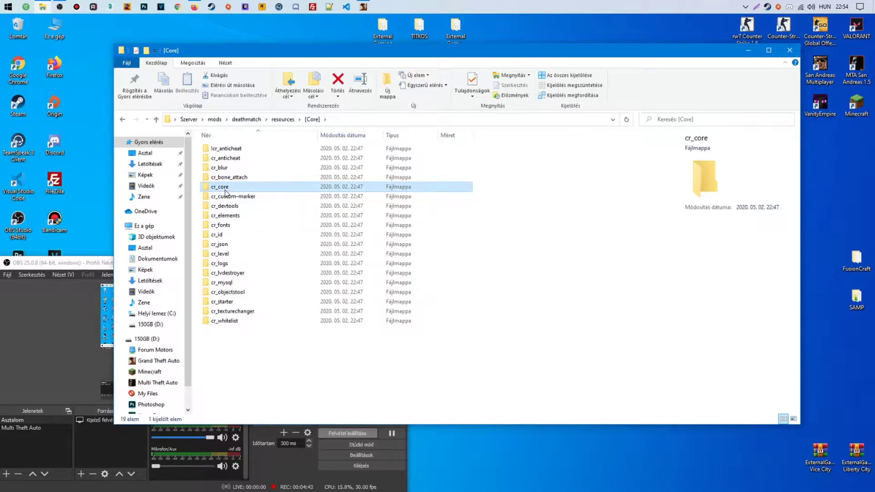
{"action": "left_click", "coordinate": [220, 180]}
{"action": "double_click", "coordinate": [220, 180]}
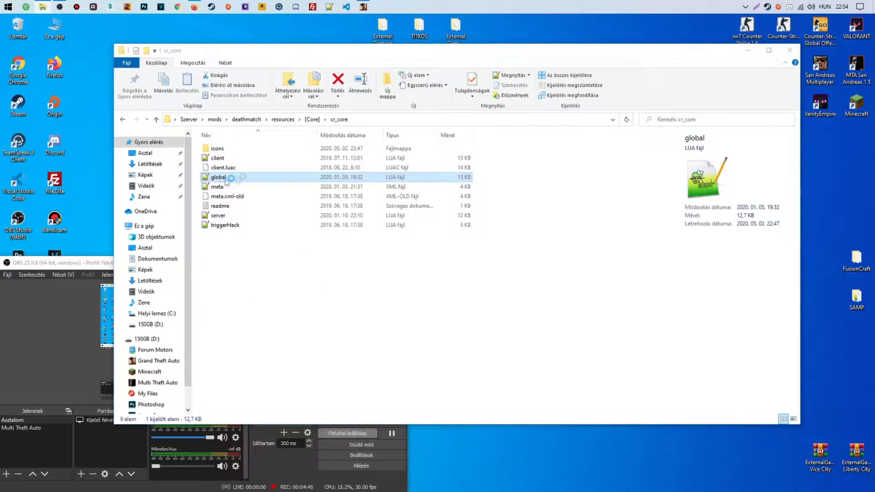
Inspect global.lua's serverName and the BlueMTA mod value in serverData
{"action": "scroll", "coordinate": [307, 171], "scroll_direction": "down", "scroll_amount": 3}
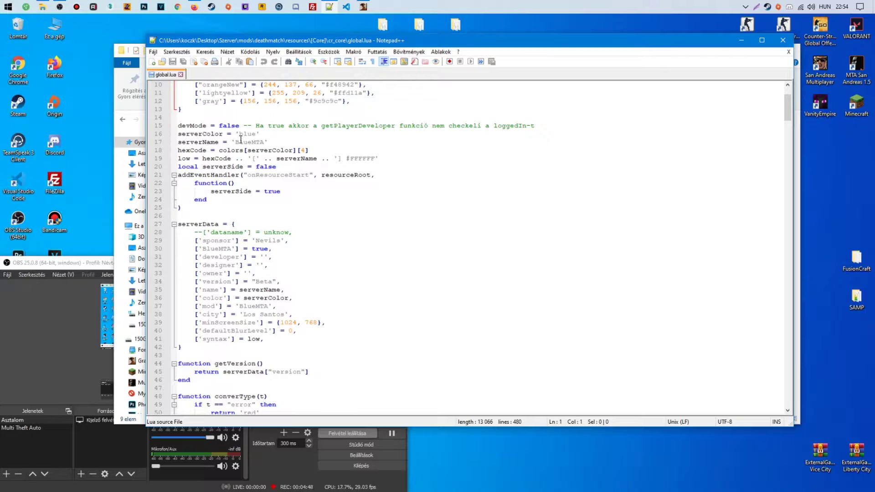
{"action": "double_click", "coordinate": [187, 142]}
{"action": "double_click", "coordinate": [262, 141]}
{"action": "scroll", "coordinate": [328, 168], "scroll_direction": "down", "scroll_amount": 4}
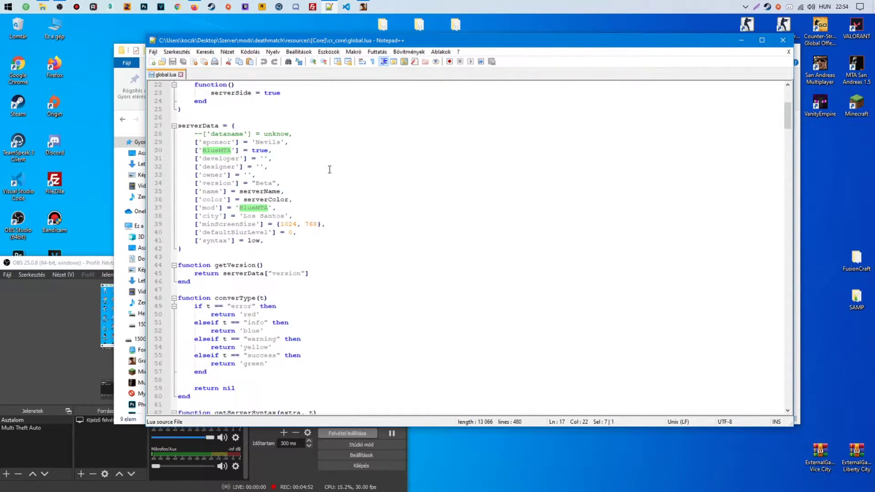
{"action": "left_click", "coordinate": [220, 200]}
{"action": "left_click", "coordinate": [211, 207]}
{"action": "double_click", "coordinate": [252, 208]}
{"action": "scroll", "coordinate": [392, 198], "scroll_direction": "down", "scroll_amount": 5}
{"action": "scroll", "coordinate": [392, 197], "scroll_direction": "down", "scroll_amount": 9}
Search global.lua for 'ser' and scroll through the rest of the file
{"action": "key", "text": "ctrl+f"}
{"action": "type", "text": "s"}
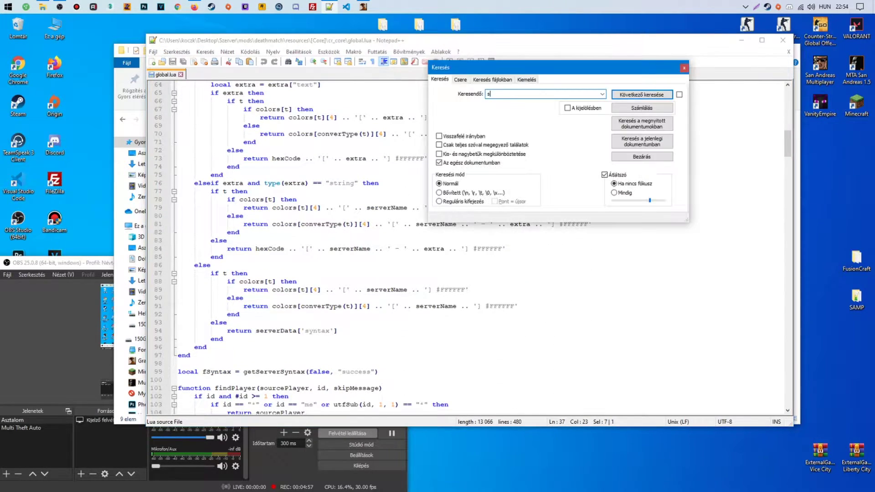
{"action": "type", "text": "er"}
{"action": "key", "text": "Return"}
{"action": "key", "text": "Escape"}
{"action": "scroll", "coordinate": [414, 199], "scroll_direction": "down", "scroll_amount": 14}
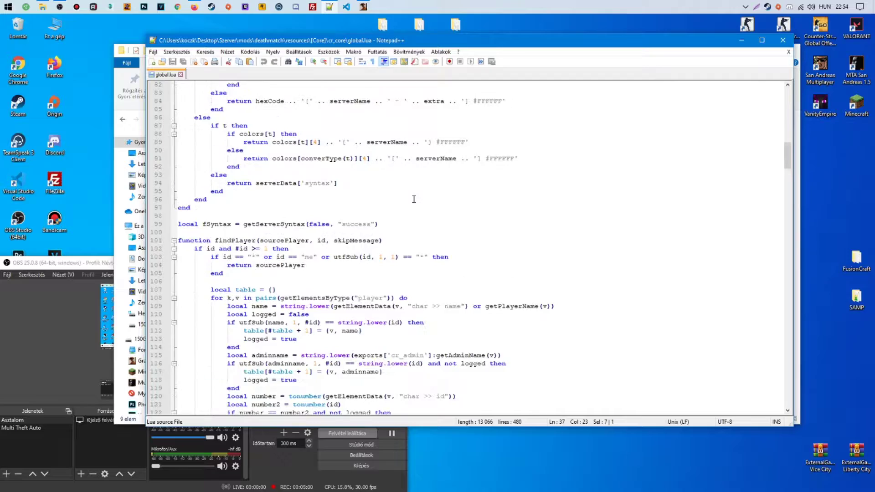
{"action": "scroll", "coordinate": [414, 199], "scroll_direction": "down", "scroll_amount": 20}
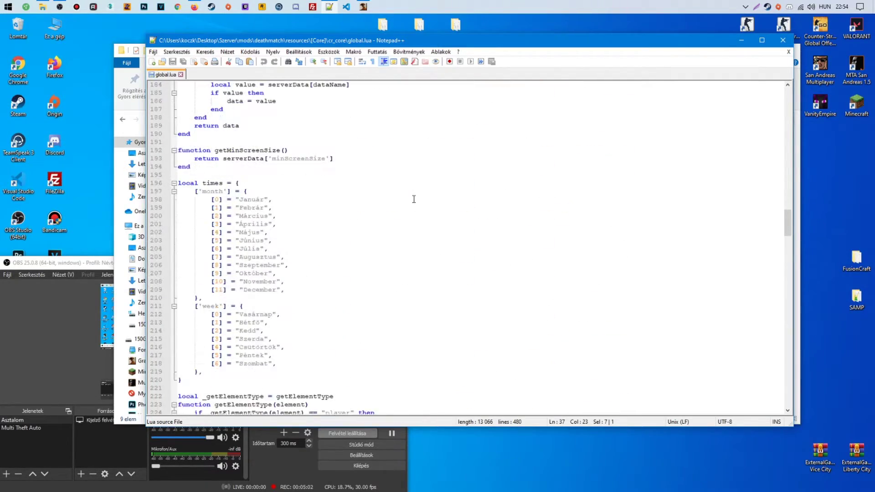
{"action": "scroll", "coordinate": [414, 199], "scroll_direction": "down", "scroll_amount": 14}
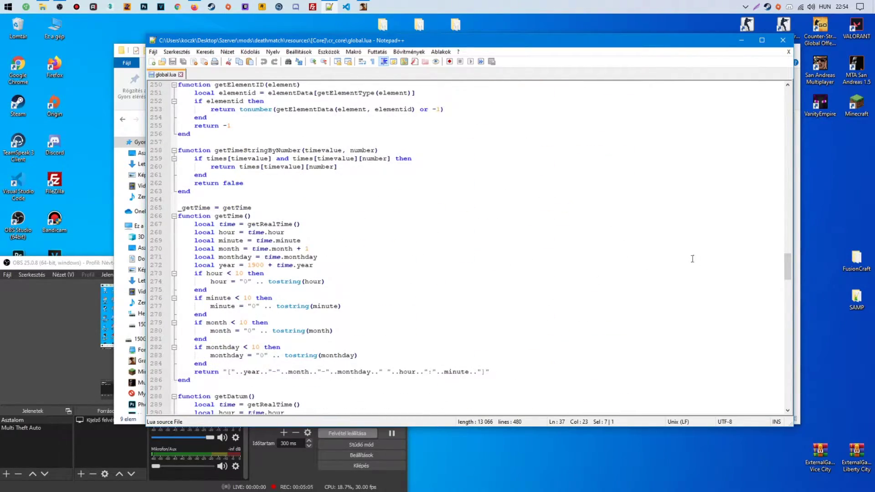
{"action": "left_click_drag", "start_coordinate": [787, 263], "coordinate": [783, 391]}
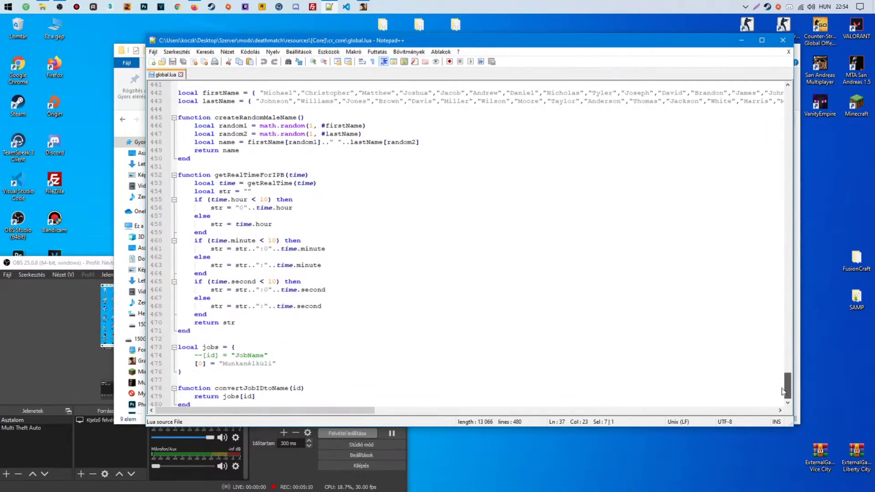
Close global.lua and open cr_core's server.lua instead
{"action": "left_click", "coordinate": [789, 52]}
{"action": "left_click", "coordinate": [783, 41]}
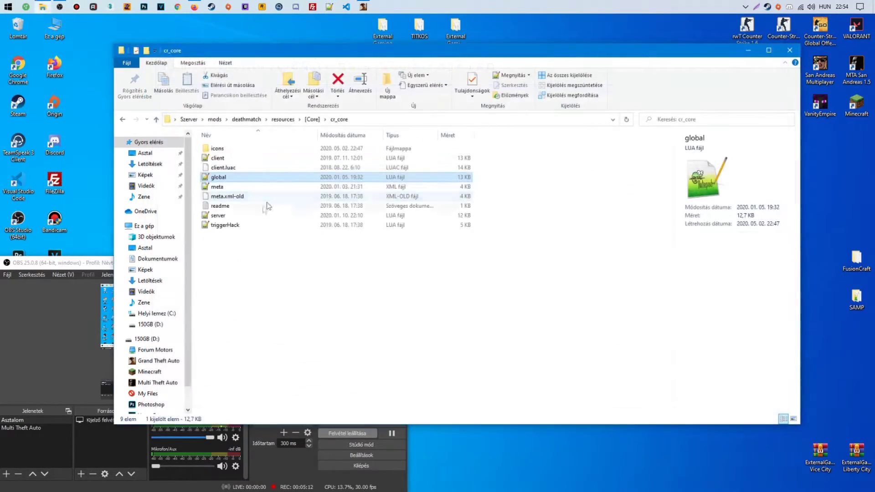
{"action": "double_click", "coordinate": [233, 215]}
{"action": "scroll", "coordinate": [449, 186], "scroll_direction": "down", "scroll_amount": 9}
{"action": "scroll", "coordinate": [449, 186], "scroll_direction": "down", "scroll_amount": 3}
{"action": "scroll", "coordinate": [449, 186], "scroll_direction": "up", "scroll_amount": 8}
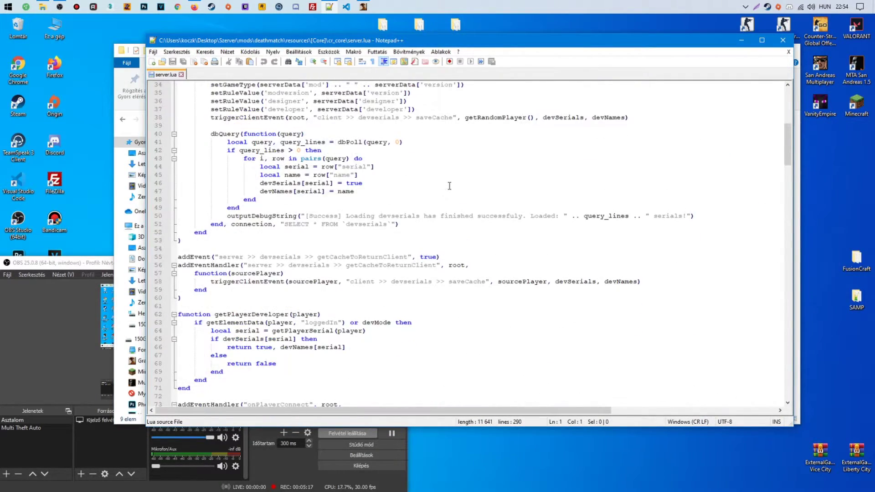
{"action": "scroll", "coordinate": [449, 186], "scroll_direction": "down", "scroll_amount": 2}
Search server.lua for 'dev' and select the getPlayerSerial call on line 64
{"action": "key", "text": "ctrl+f"}
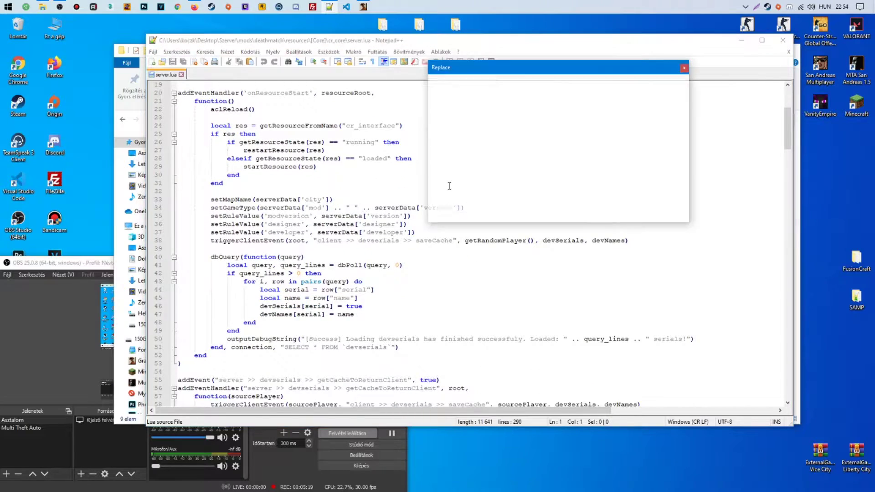
{"action": "key", "text": "Return"}
{"action": "key", "text": "Return"}
{"action": "key", "text": "Return"}
{"action": "key", "text": "Return"}
{"action": "key", "text": "Return"}
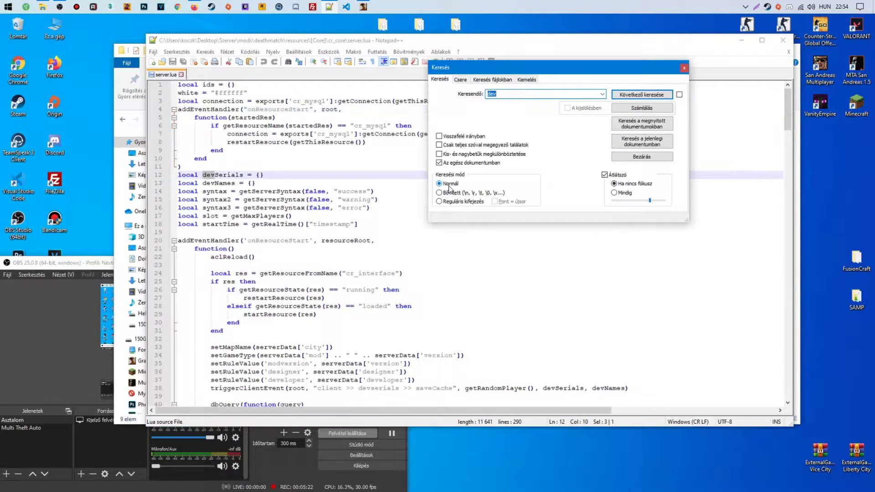
{"action": "key", "text": "Return"}
{"action": "key", "text": "Return"}
{"action": "key", "text": "Return"}
{"action": "key", "text": "Return"}
{"action": "key", "text": "Return"}
{"action": "key", "text": "Return"}
{"action": "key", "text": "Return"}
{"action": "key", "text": "Return"}
{"action": "key", "text": "Return"}
{"action": "key", "text": "Return"}
{"action": "key", "text": "Return"}
{"action": "key", "text": "Return"}
{"action": "key", "text": "Return"}
{"action": "key", "text": "Return"}
{"action": "scroll", "coordinate": [332, 245], "scroll_direction": "down", "scroll_amount": 6}
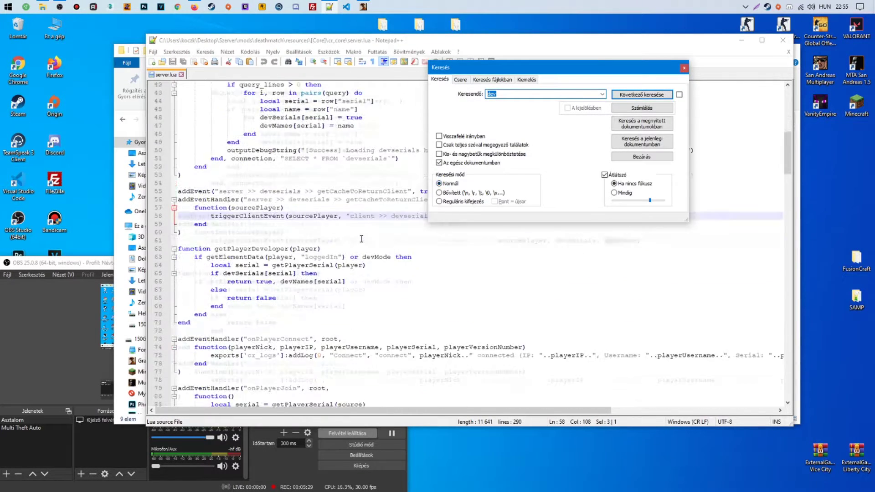
{"action": "double_click", "coordinate": [280, 241]}
{"action": "scroll", "coordinate": [283, 244], "scroll_direction": "down", "scroll_amount": 5}
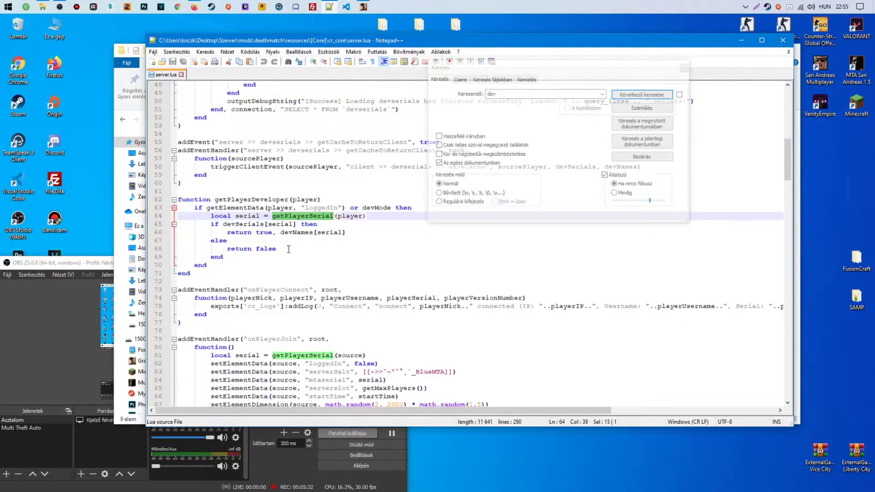
Open phpMyAdmin's devserials table and its new-row insert form in a maximized browser
{"action": "left_click", "coordinate": [797, 57]}
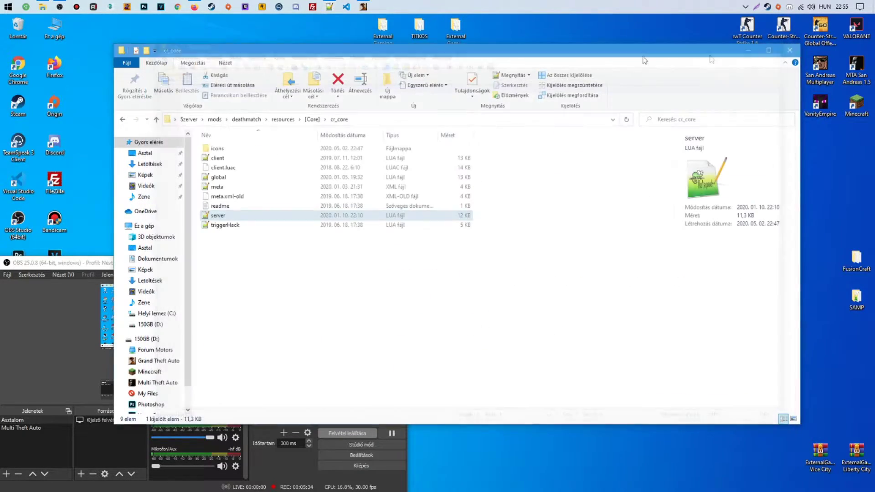
{"action": "left_click", "coordinate": [195, 6]}
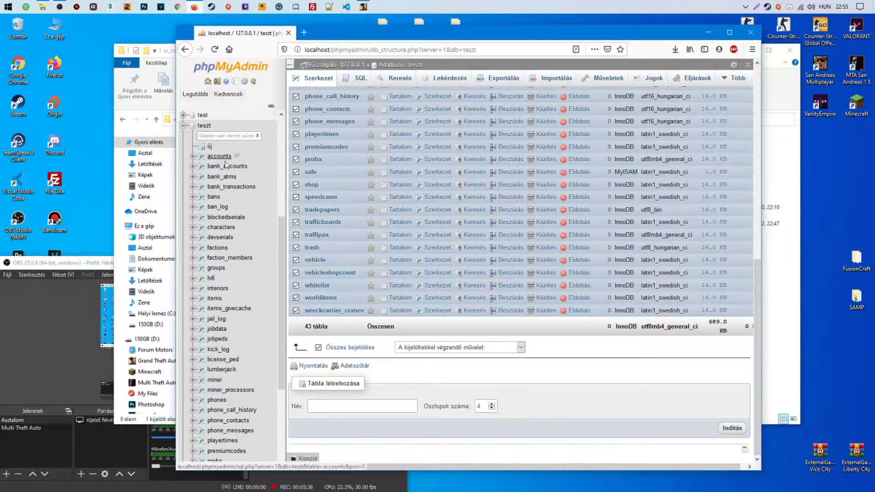
{"action": "left_click", "coordinate": [220, 238]}
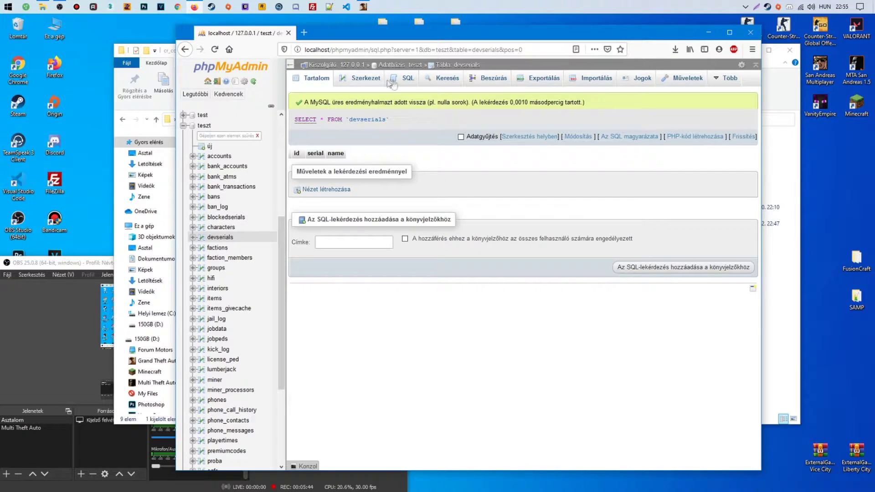
{"action": "left_click", "coordinate": [334, 190]}
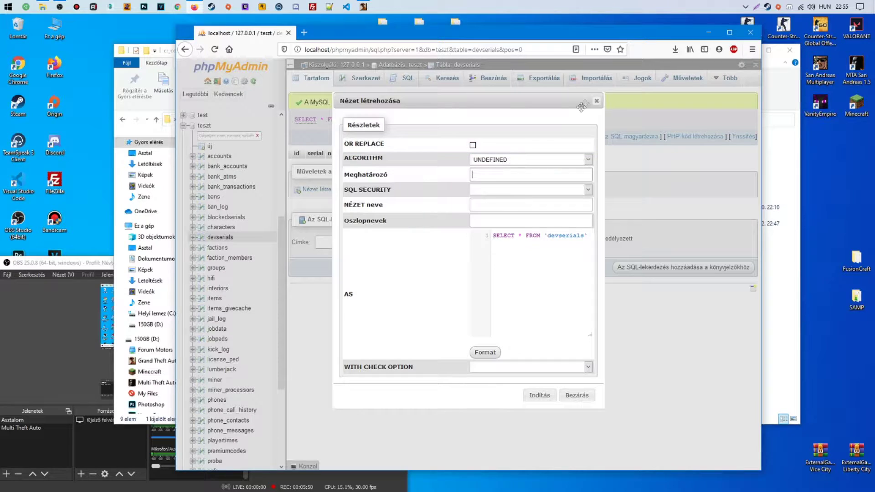
{"action": "left_click", "coordinate": [597, 100]}
{"action": "left_click", "coordinate": [493, 80]}
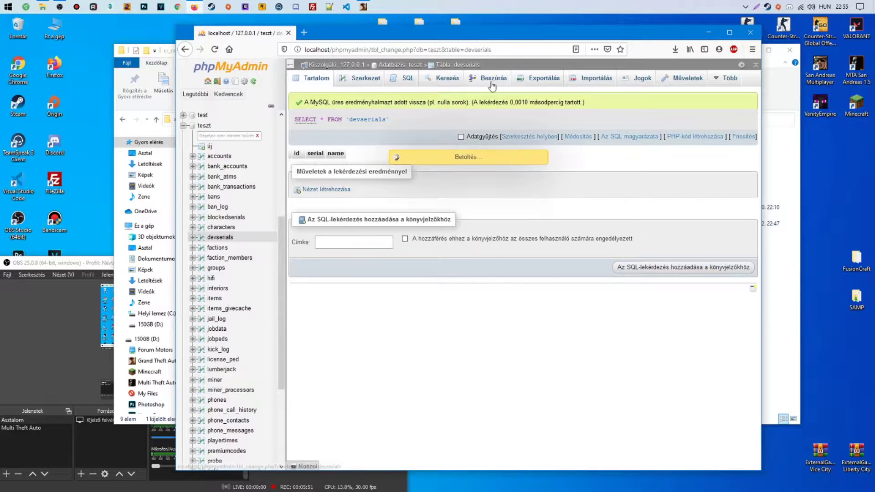
{"action": "left_click", "coordinate": [730, 32]}
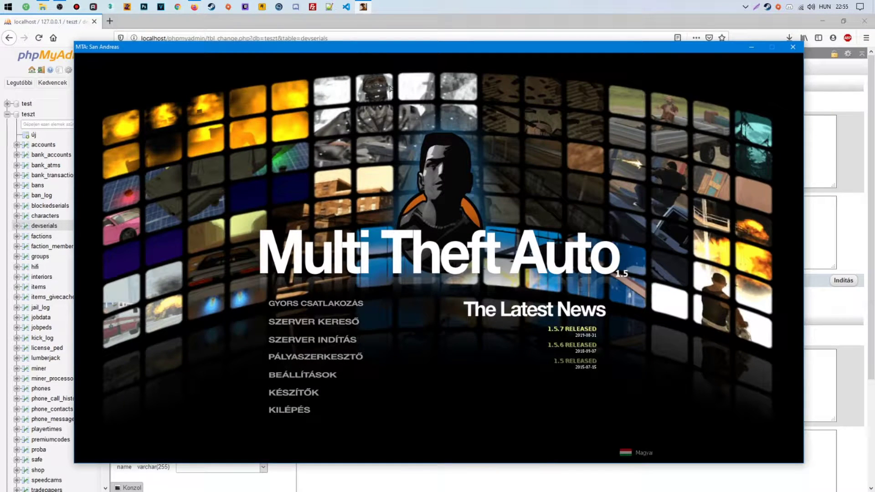
Print the MTA serial with the 'serial' console command and copy it
{"action": "key", "text": "F8"}
{"action": "type", "text": "serial"}
{"action": "key", "text": "Return"}
{"action": "double_click", "coordinate": [325, 265]}
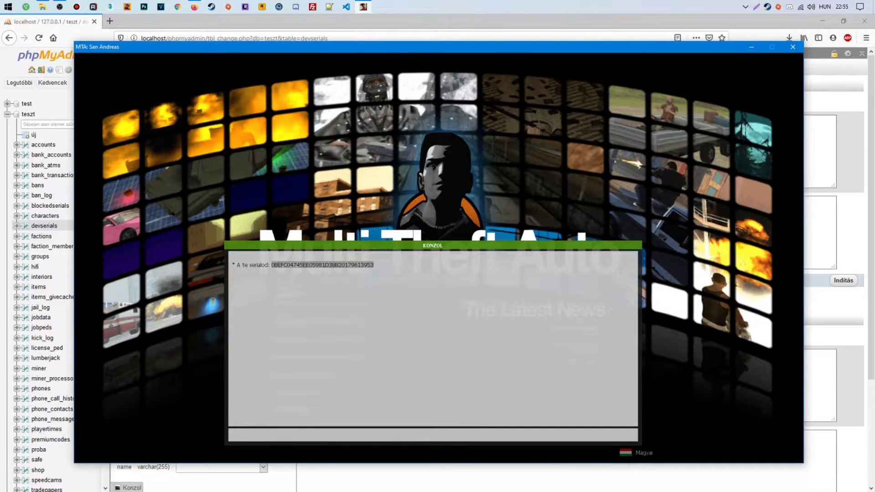
{"action": "key", "text": "ctrl+c"}
Save a devserials row with the pasted serial and a developer name replacing Ismeretlen
{"action": "left_click", "coordinate": [752, 46]}
{"action": "left_click", "coordinate": [374, 128]}
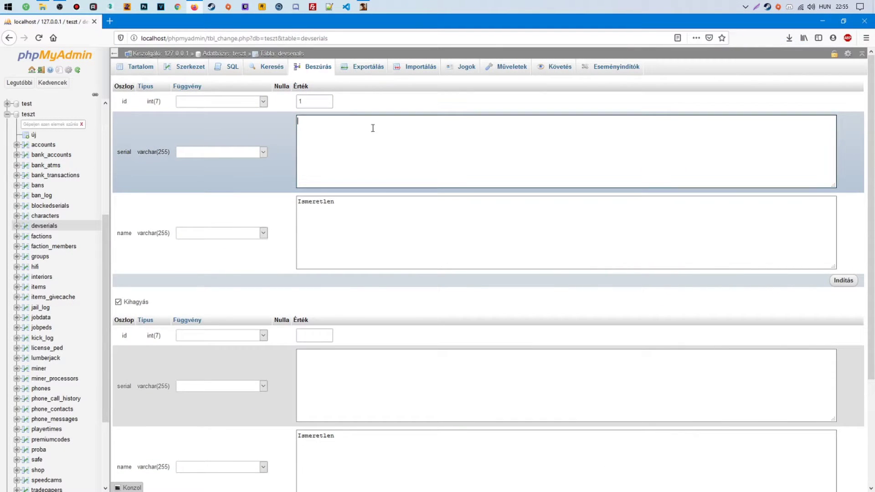
{"action": "key", "text": "ctrl+v"}
{"action": "left_click_drag", "start_coordinate": [370, 205], "coordinate": [234, 199]}
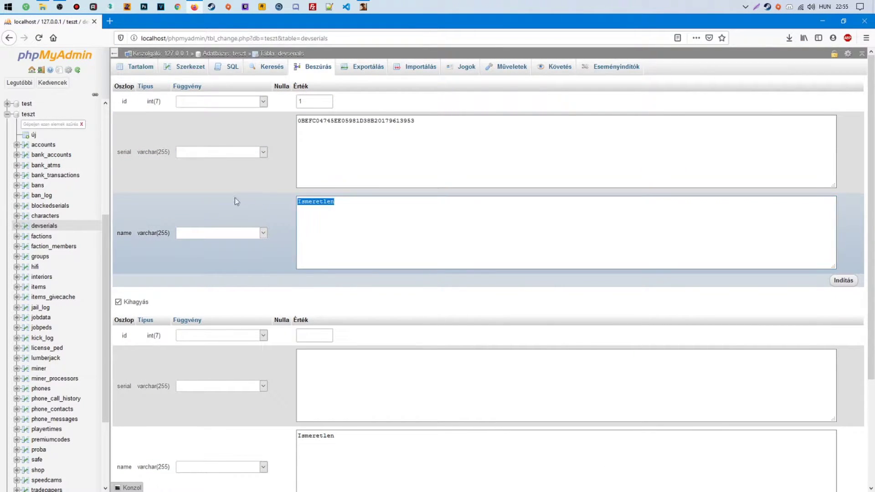
{"action": "type", "text": "ho"}
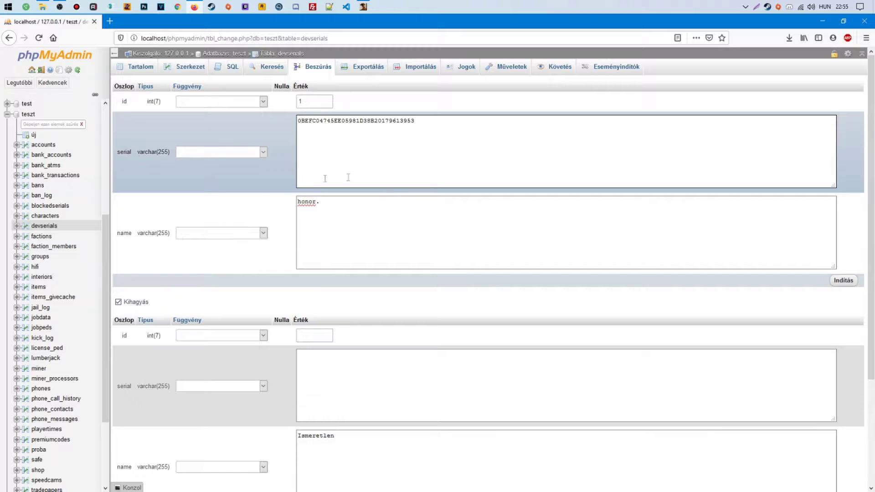
{"action": "type", "text": "nor."}
{"action": "left_click", "coordinate": [844, 280]}
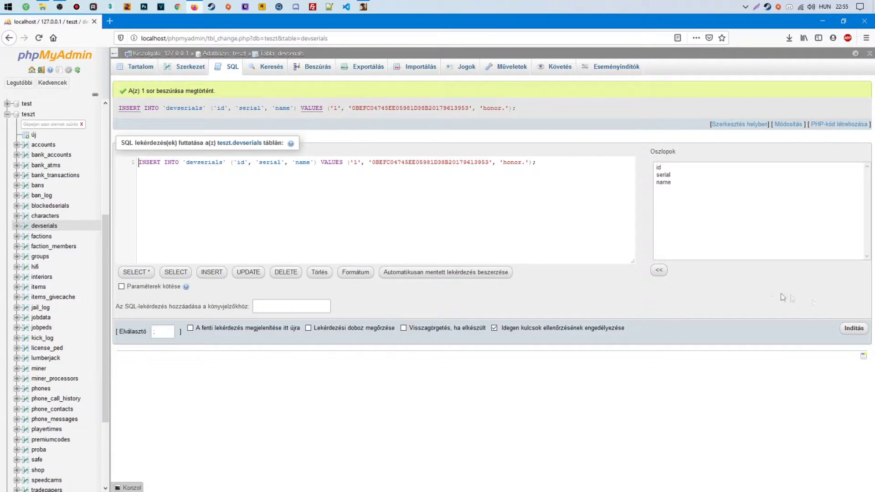
{"action": "left_click", "coordinate": [852, 329]}
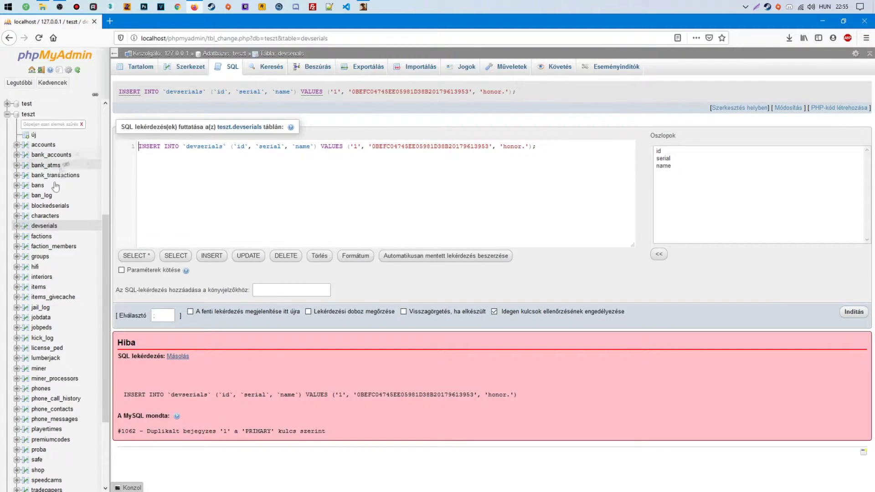
{"action": "left_click", "coordinate": [46, 231]}
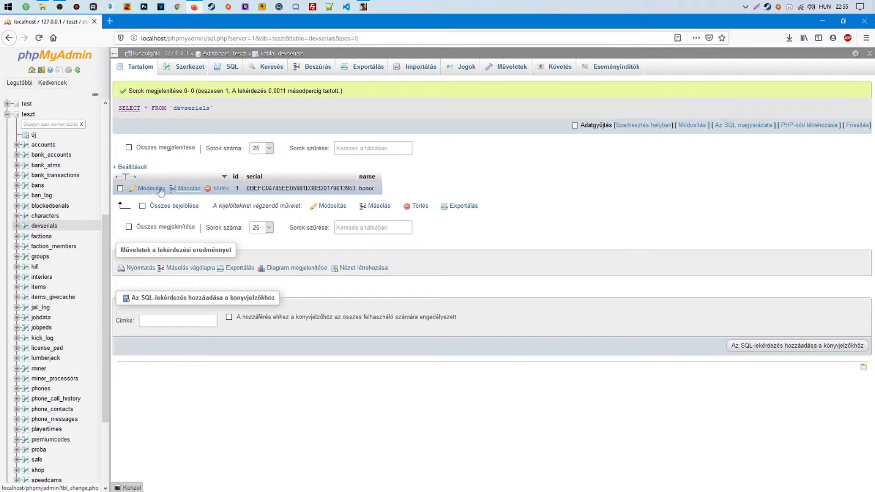
{"action": "left_click", "coordinate": [823, 22]}
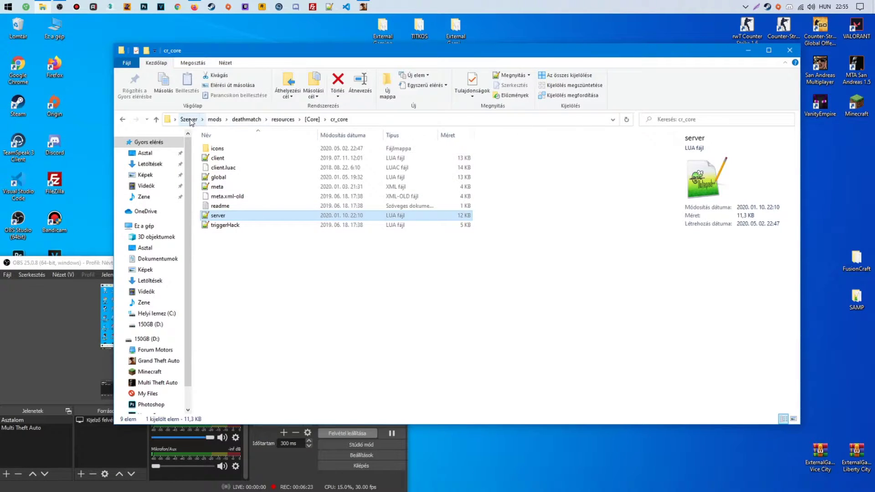
Launch MTA Server from the Szerver folder and refresh the game's server browser to confirm it
{"action": "left_click", "coordinate": [313, 120]}
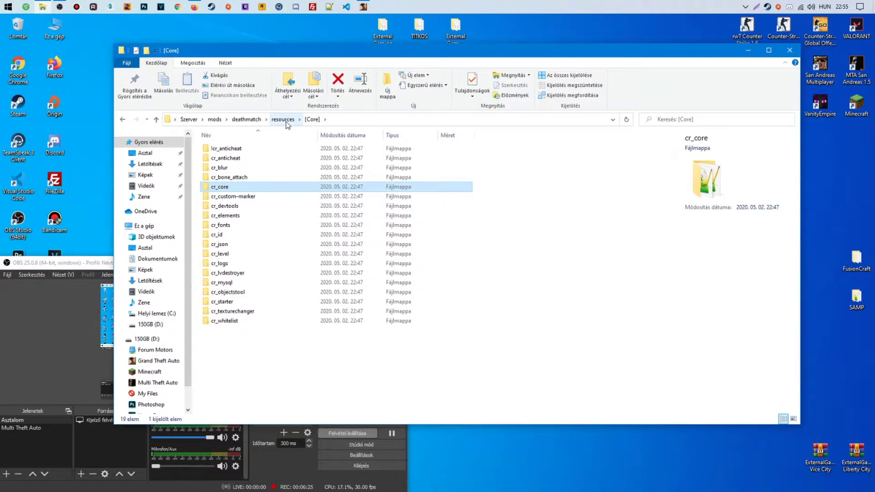
{"action": "left_click", "coordinate": [188, 120]}
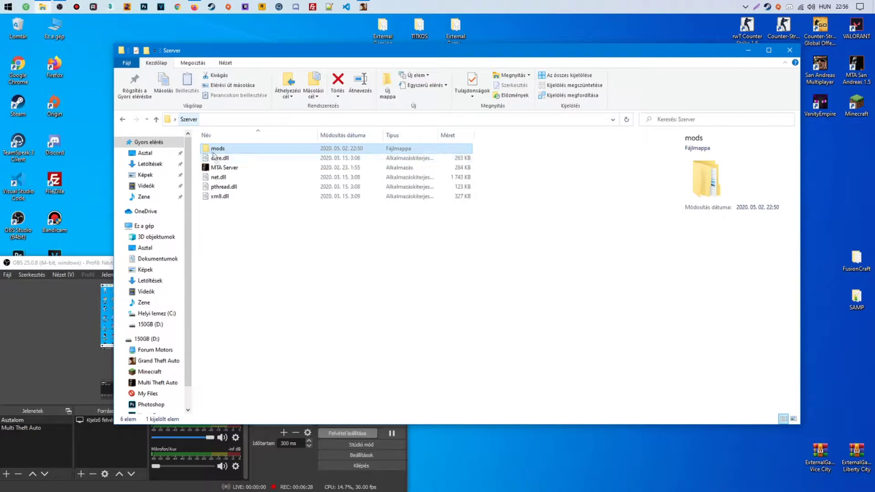
{"action": "double_click", "coordinate": [226, 168]}
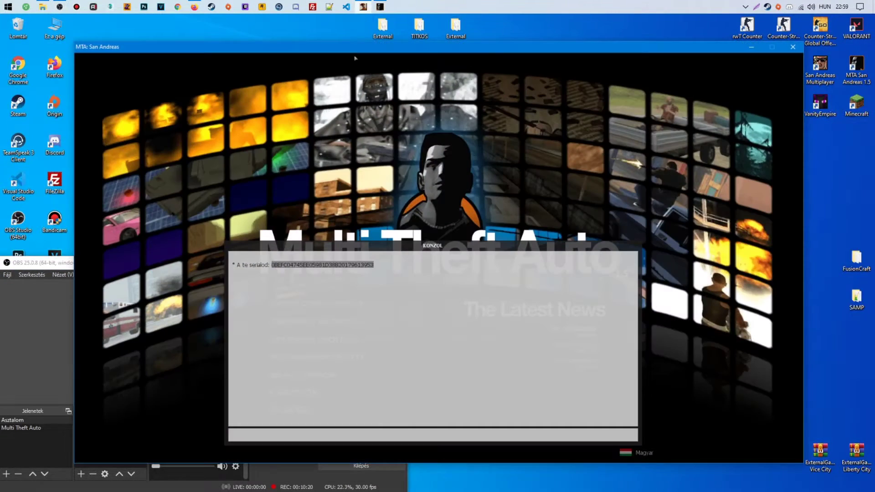
{"action": "key", "text": "F8"}
{"action": "left_click", "coordinate": [301, 303]}
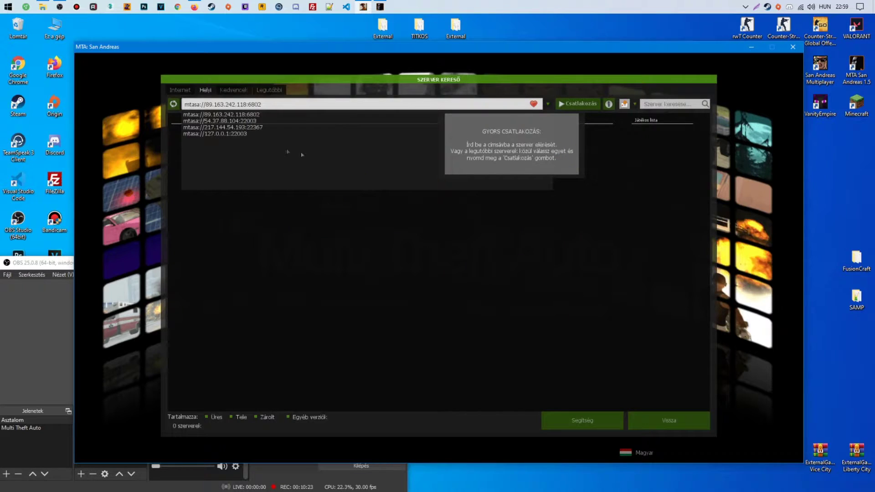
{"action": "left_click", "coordinate": [179, 107]}
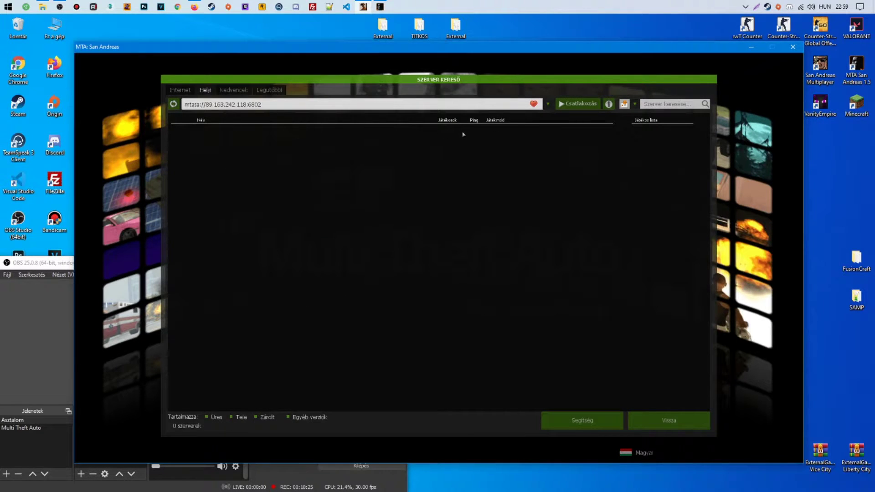
{"action": "left_click", "coordinate": [752, 47]}
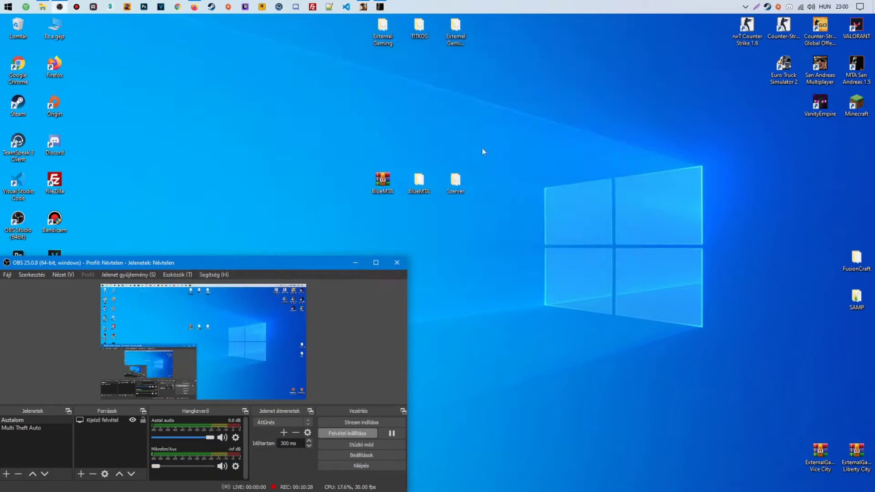
Open cr_whitelist's server file from the [Core] folder and read through its whitelist code
{"action": "left_click", "coordinate": [42, 7]}
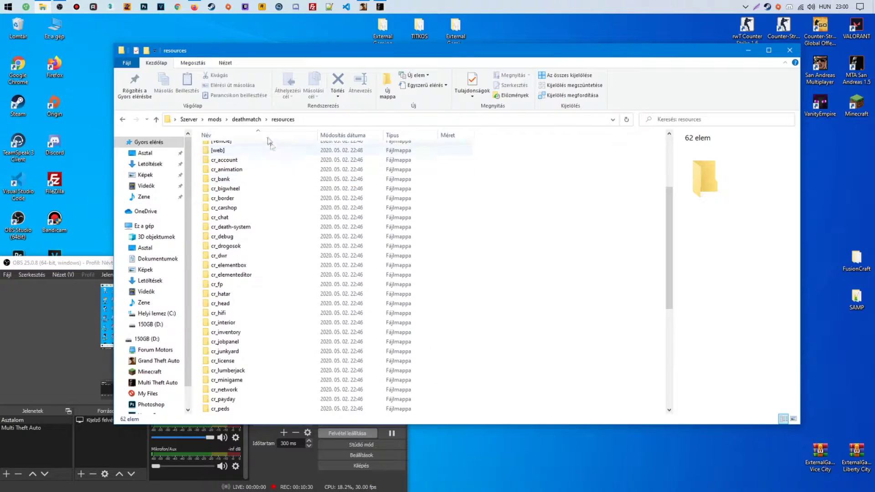
{"action": "scroll", "coordinate": [300, 267], "scroll_direction": "down", "scroll_amount": 5}
{"action": "scroll", "coordinate": [300, 267], "scroll_direction": "up", "scroll_amount": 5}
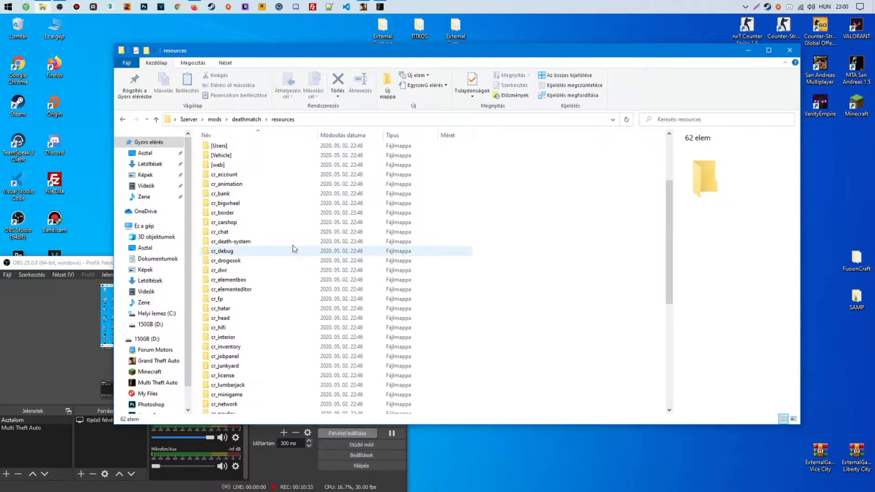
{"action": "double_click", "coordinate": [296, 206]}
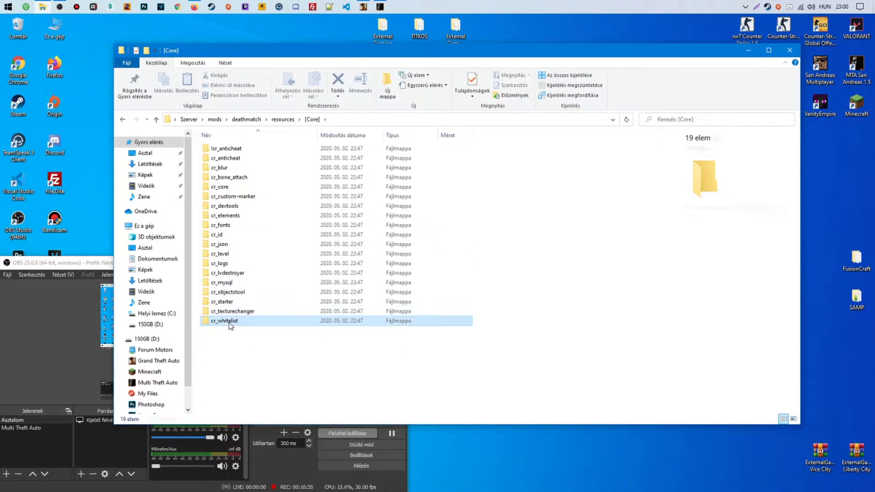
{"action": "double_click", "coordinate": [228, 321]}
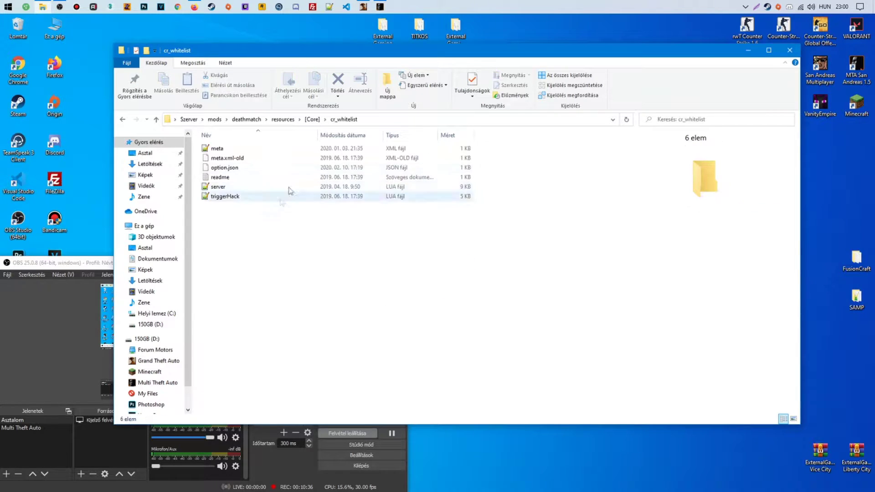
{"action": "left_click", "coordinate": [225, 189]}
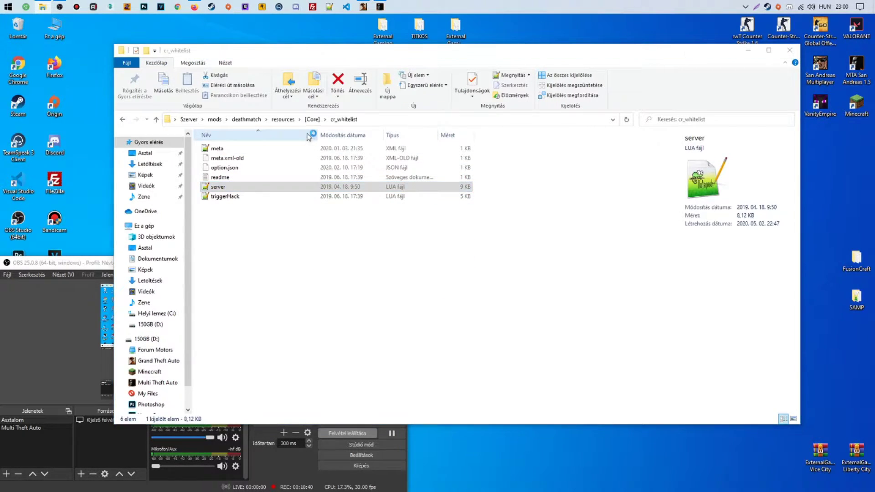
{"action": "scroll", "coordinate": [340, 143], "scroll_direction": "down", "scroll_amount": 3}
{"action": "scroll", "coordinate": [340, 143], "scroll_direction": "down", "scroll_amount": 6}
{"action": "scroll", "coordinate": [342, 145], "scroll_direction": "up", "scroll_amount": 2}
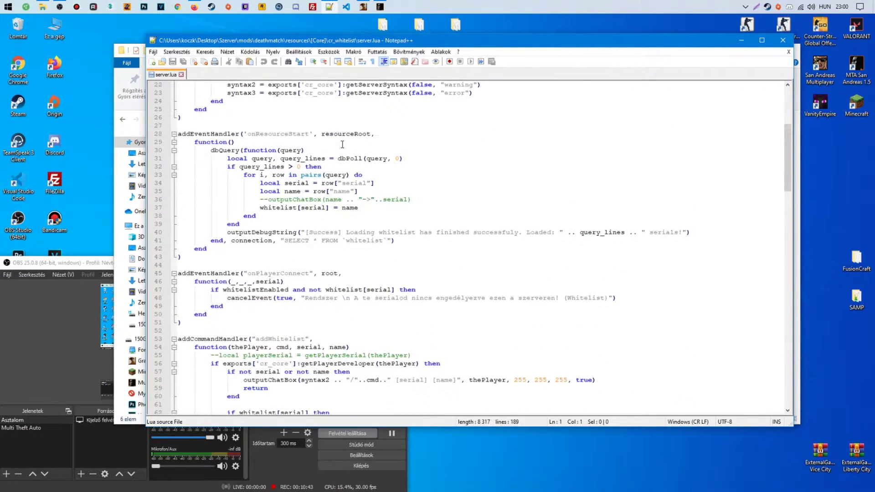
{"action": "scroll", "coordinate": [343, 144], "scroll_direction": "down", "scroll_amount": 11}
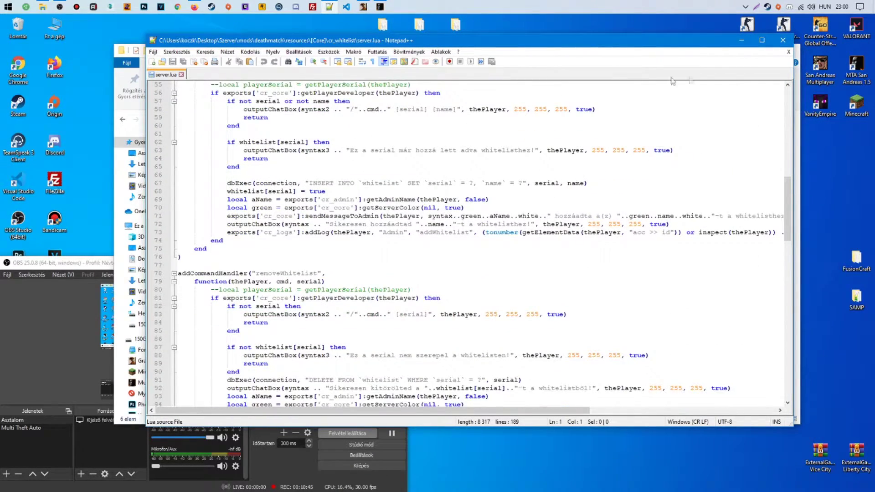
Close server.lua, check option.json in Notepad++, then return to phpMyAdmin
{"action": "left_click", "coordinate": [790, 51]}
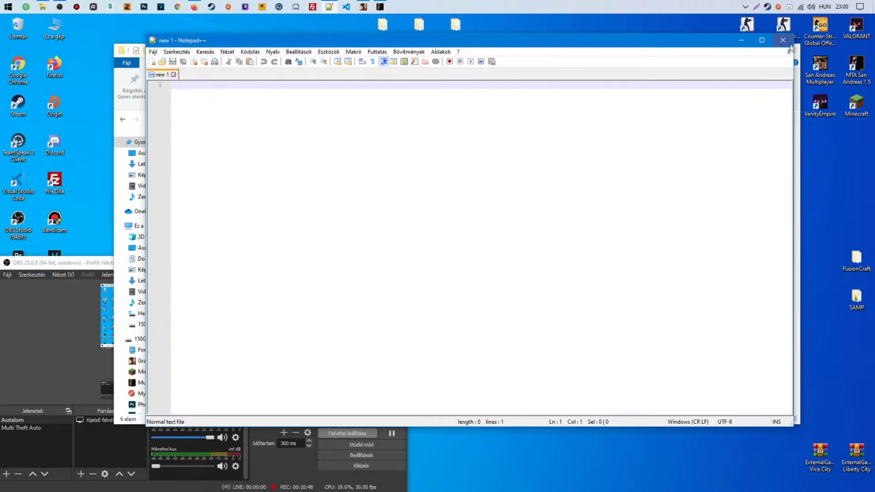
{"action": "left_click", "coordinate": [783, 40]}
{"action": "left_click", "coordinate": [215, 167]}
{"action": "right_click", "coordinate": [218, 167]}
{"action": "left_click", "coordinate": [234, 185]}
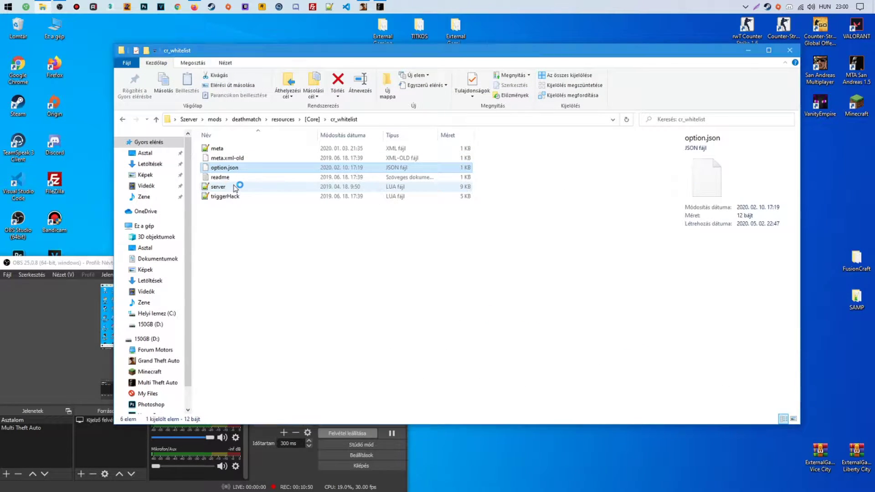
{"action": "left_click", "coordinate": [790, 51]}
{"action": "left_click", "coordinate": [783, 40]}
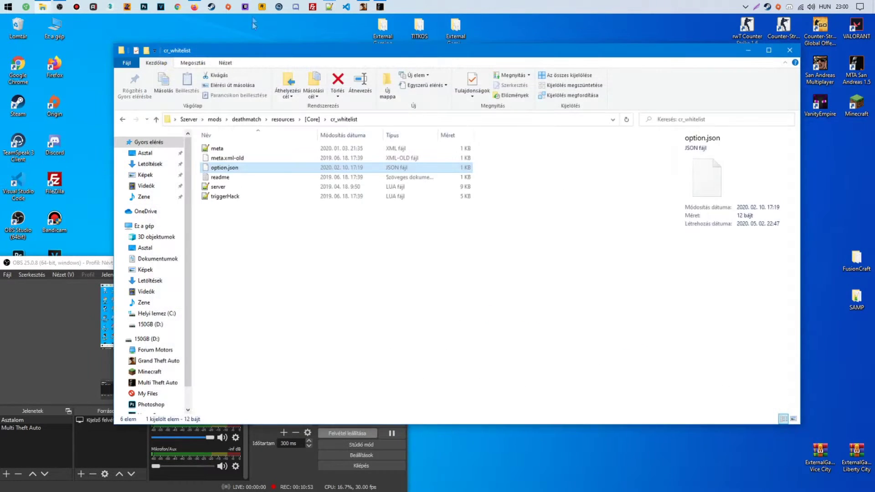
{"action": "left_click", "coordinate": [193, 6]}
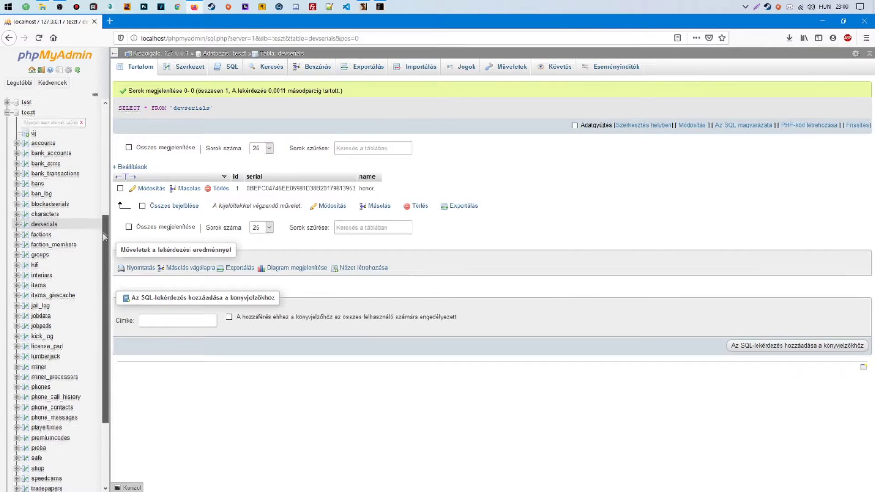
Open the whitelist table's insert-row form in phpMyAdmin
{"action": "scroll", "coordinate": [103, 274], "scroll_direction": "down", "scroll_amount": 2}
{"action": "scroll", "coordinate": [104, 292], "scroll_direction": "down", "scroll_amount": 2}
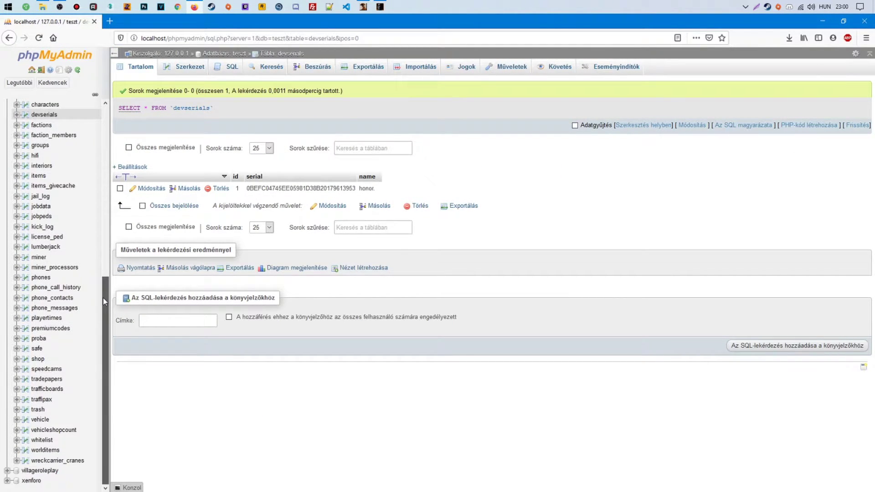
{"action": "left_click", "coordinate": [41, 440]}
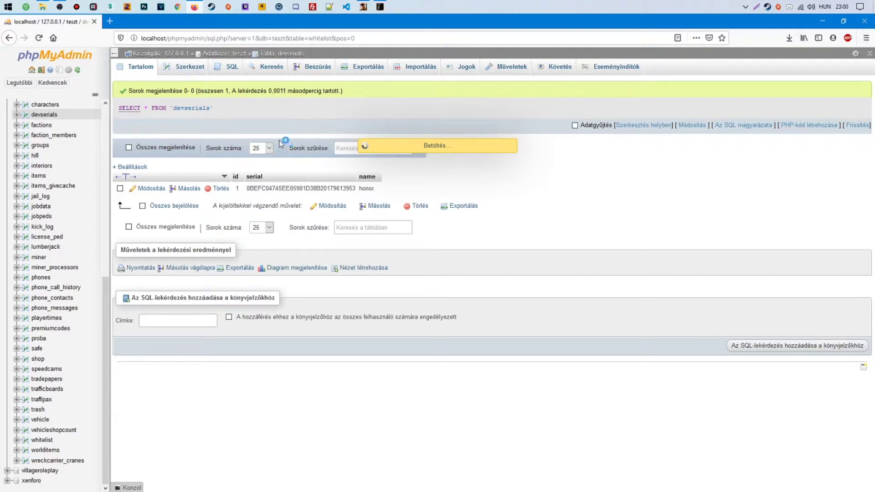
{"action": "left_click", "coordinate": [823, 21]}
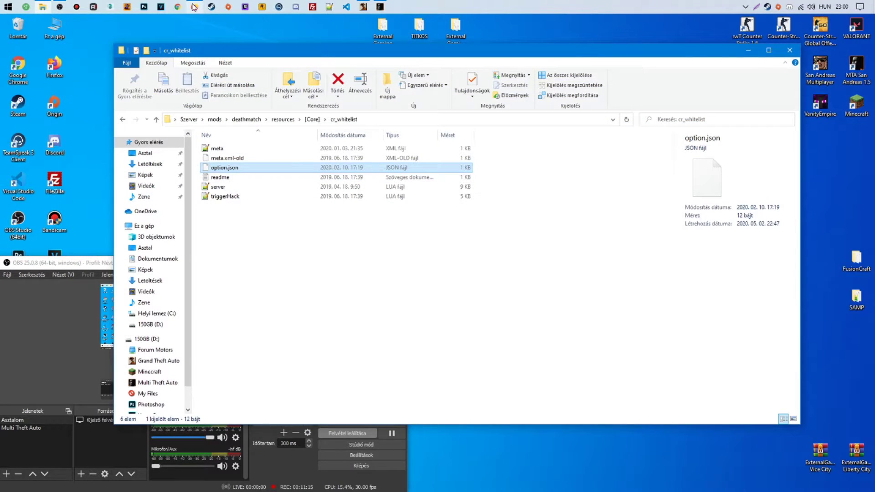
{"action": "left_click", "coordinate": [194, 7]}
{"action": "left_click", "coordinate": [316, 72]}
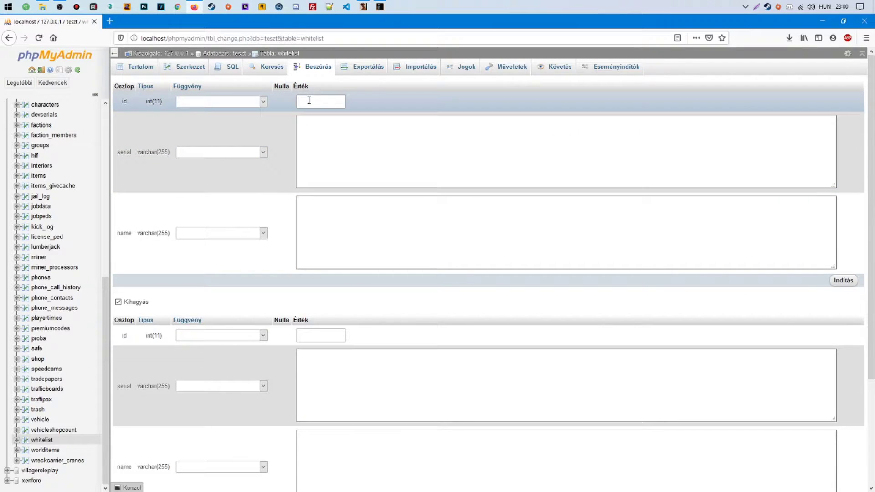
Save a whitelist row with id 1, the pasted serial and the player's name
{"action": "type", "text": "1"}
{"action": "left_click", "coordinate": [328, 136]}
{"action": "key", "text": "ctrl+v"}
{"action": "left_click", "coordinate": [337, 205]}
{"action": "type", "text": "honor."}
{"action": "left_click", "coordinate": [844, 281]}
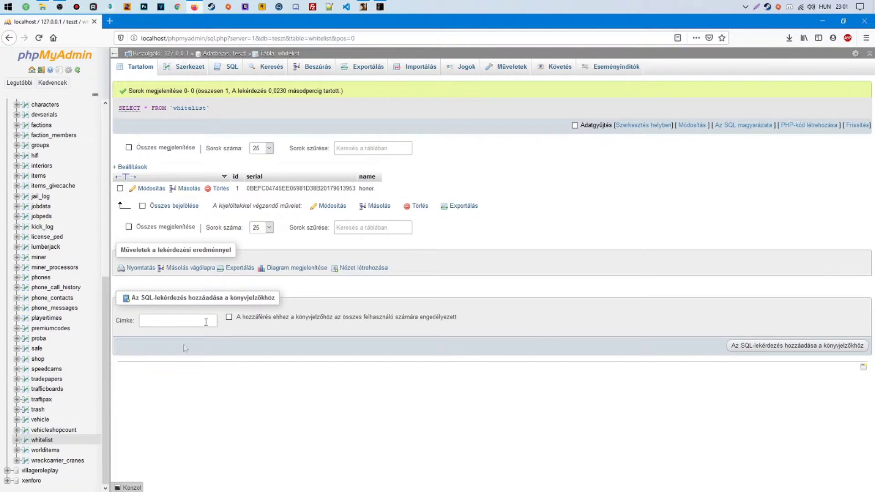
{"action": "left_click", "coordinate": [823, 21]}
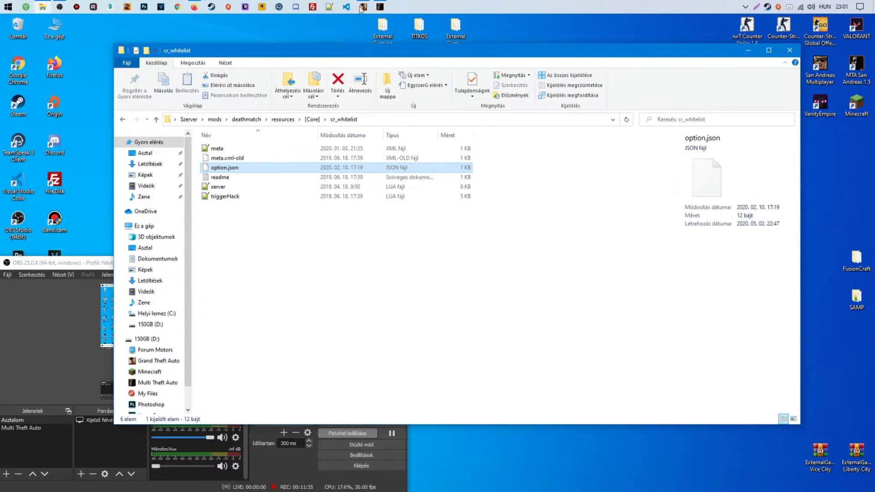
Try joining BlueMTA from the server browser and dismiss the not-whitelisted Lecsatlakozva error
{"action": "left_click", "coordinate": [363, 6]}
{"action": "left_click", "coordinate": [230, 128]}
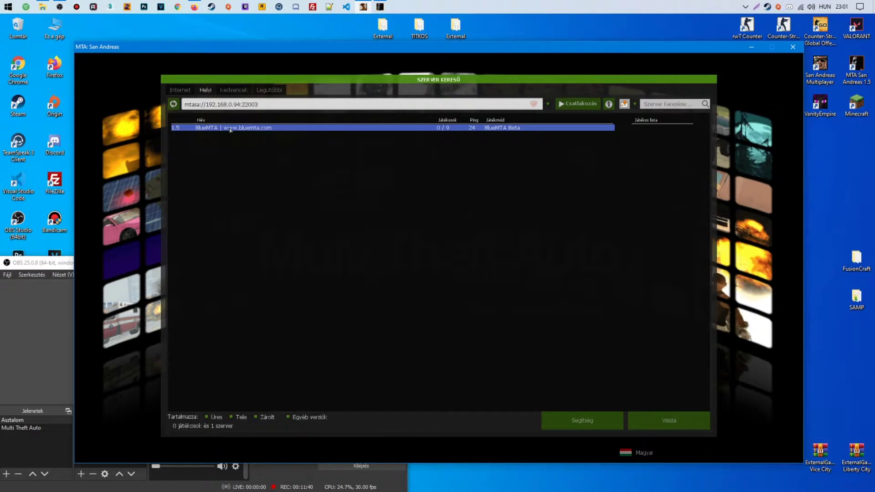
{"action": "double_click", "coordinate": [230, 129]}
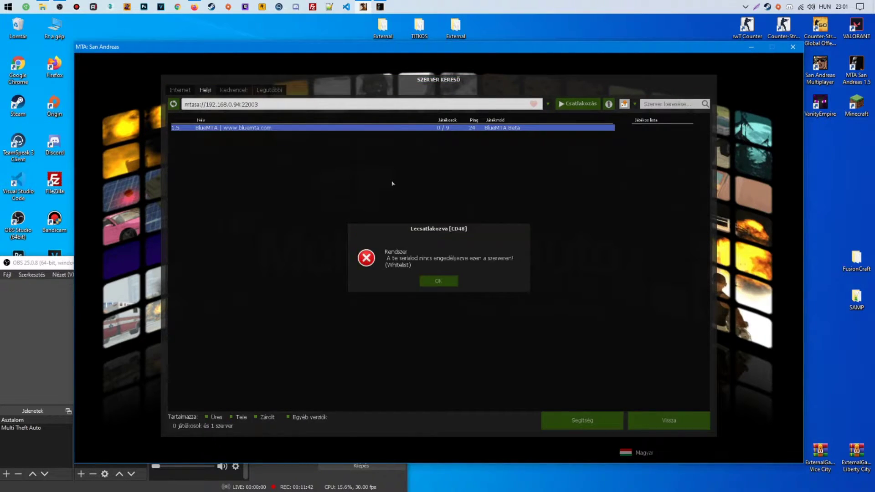
{"action": "left_click", "coordinate": [438, 280]}
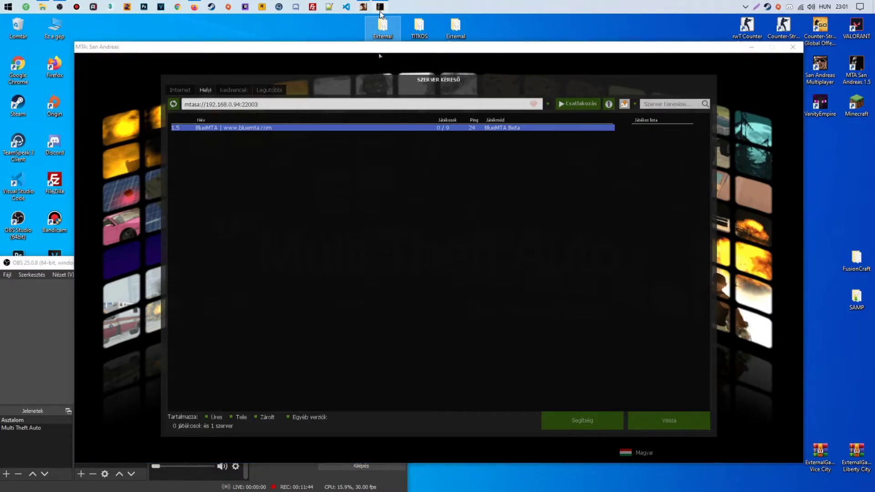
Run restart cr_whitelist in the server console, then double-click BlueMTA to rejoin
{"action": "left_click", "coordinate": [380, 7]}
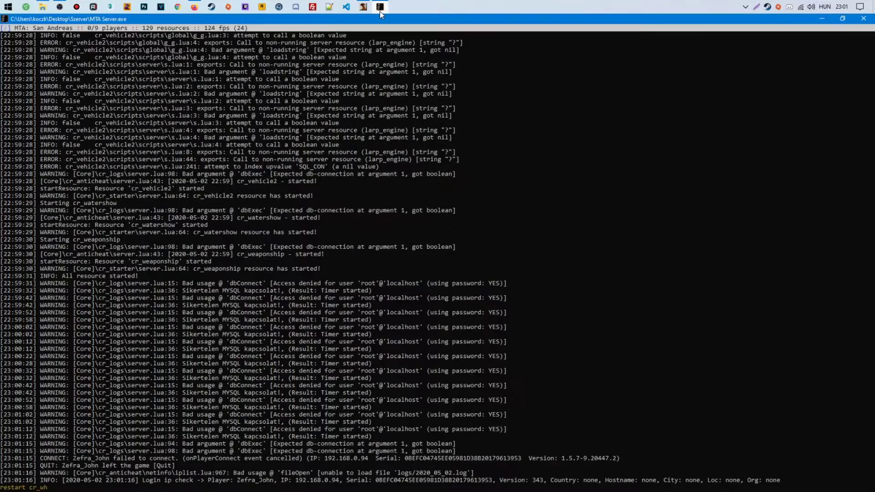
{"action": "type", "text": "elist"}
{"action": "key", "text": "Return"}
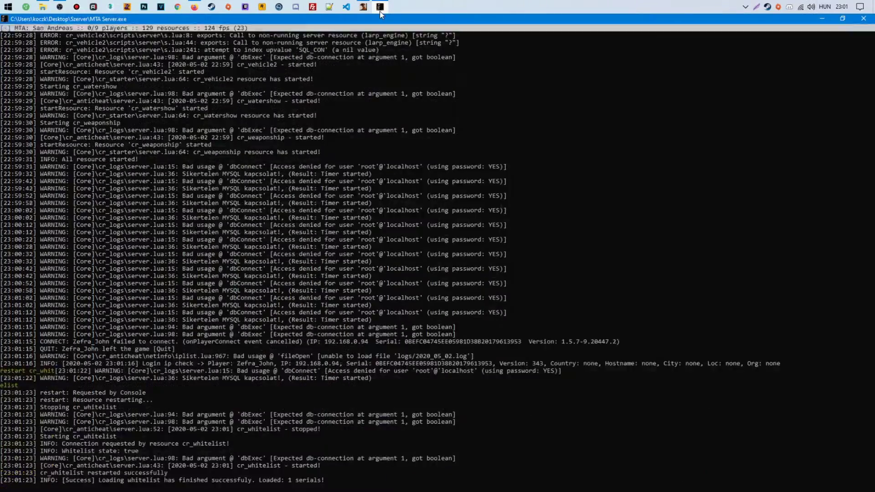
{"action": "left_click", "coordinate": [822, 19]}
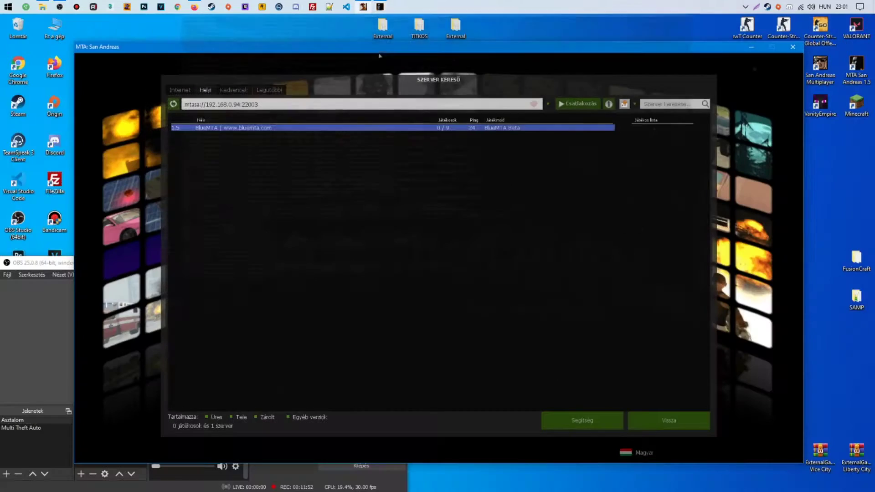
{"action": "double_click", "coordinate": [357, 130]}
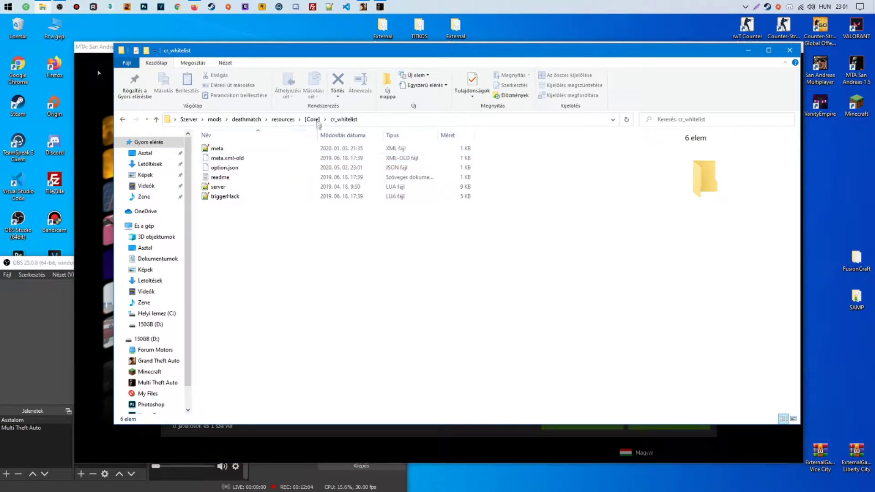
Run stop cr_anticheat in the server console and reconnect to the BlueMTA server
{"action": "left_click", "coordinate": [380, 7]}
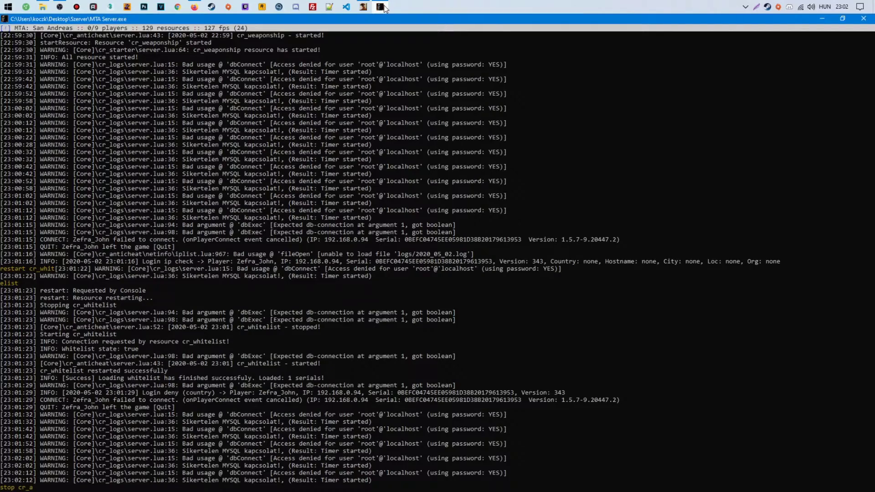
{"action": "type", "text": "tichea"}
{"action": "key", "text": "Return"}
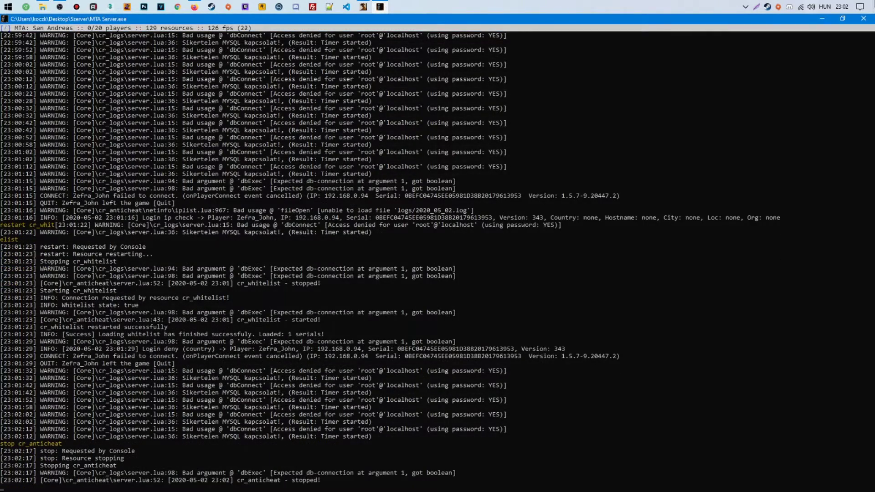
{"action": "left_click", "coordinate": [823, 19]}
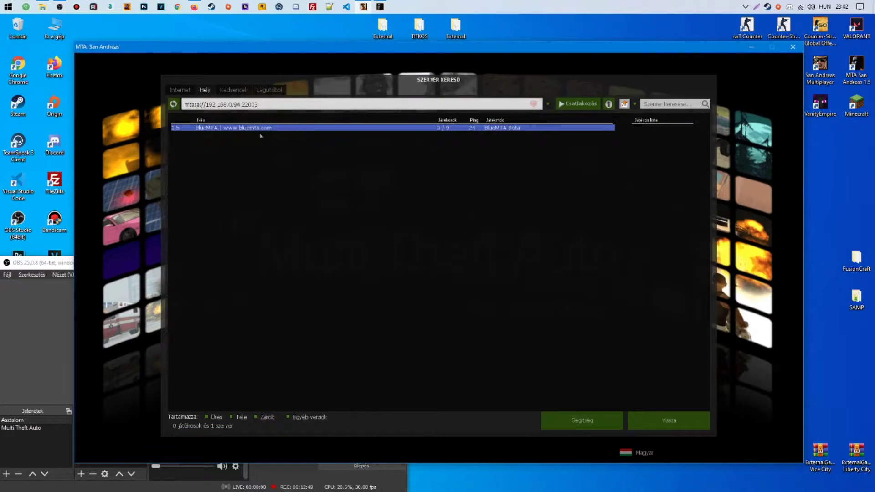
{"action": "double_click", "coordinate": [254, 130]}
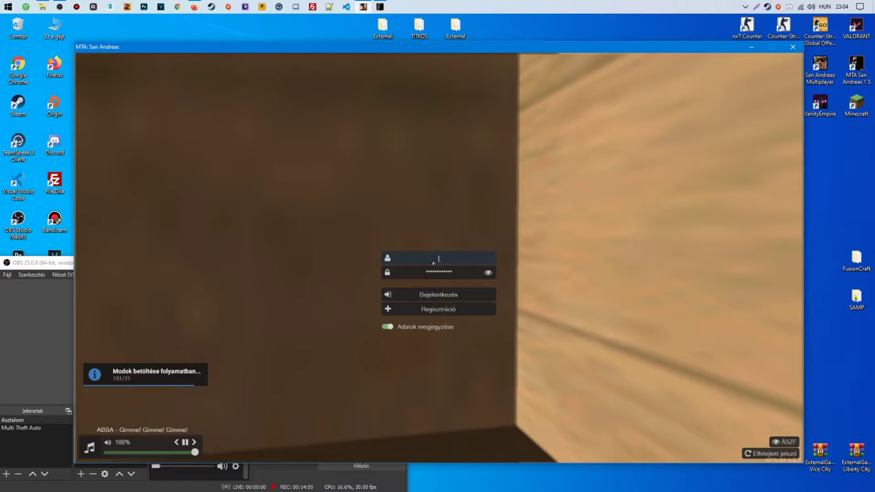
Switch back to the game and enter the account username on the login panel
{"action": "key", "text": "alt+Tab"}
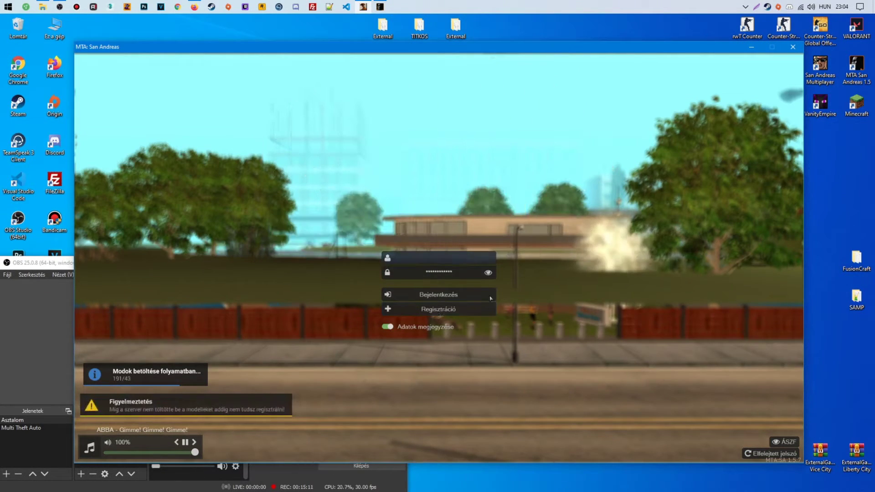
{"action": "type", "text": "Kumarak"}
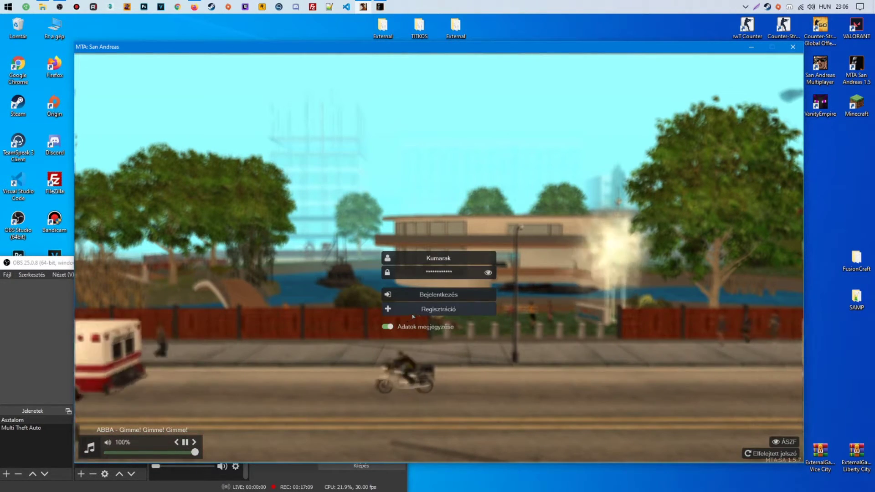
On the registration form, enter the e-mail address, accept the terms and set the password
{"action": "left_click", "coordinate": [421, 313]}
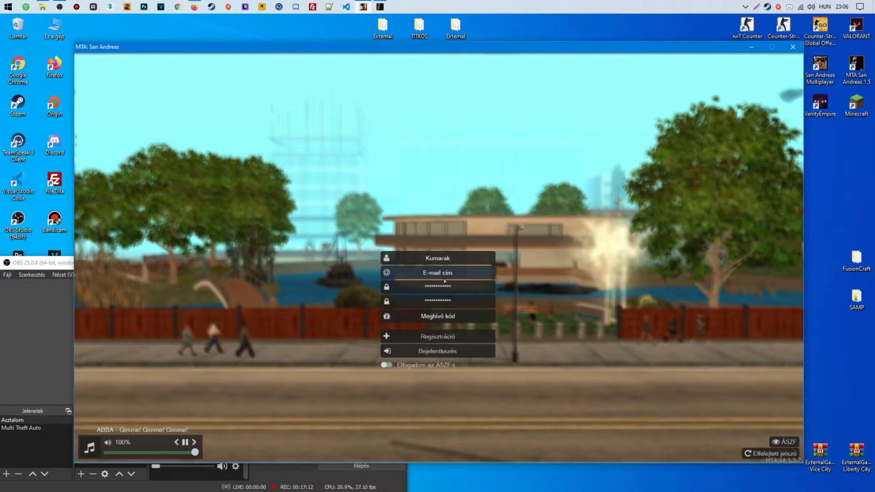
{"action": "left_click", "coordinate": [439, 273]}
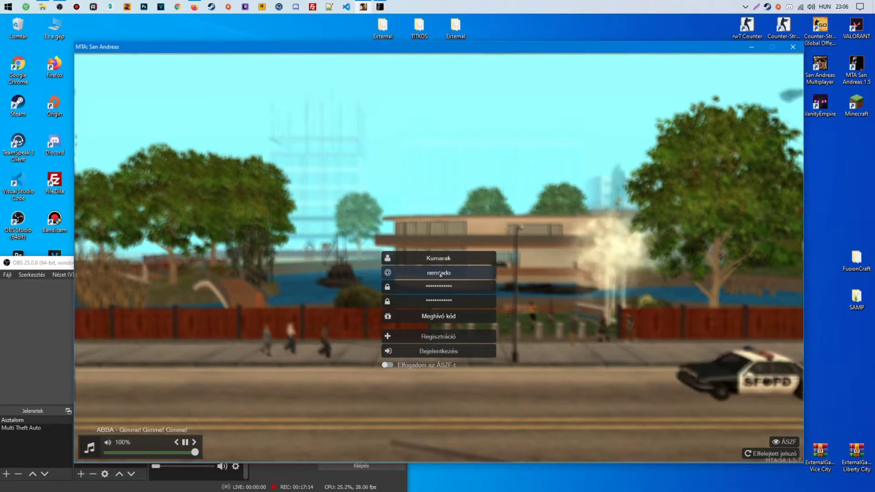
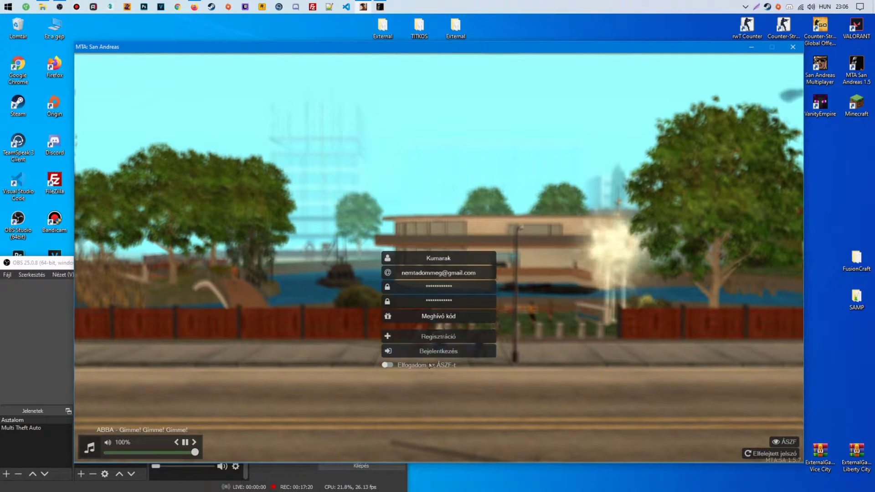
{"action": "left_click", "coordinate": [387, 365]}
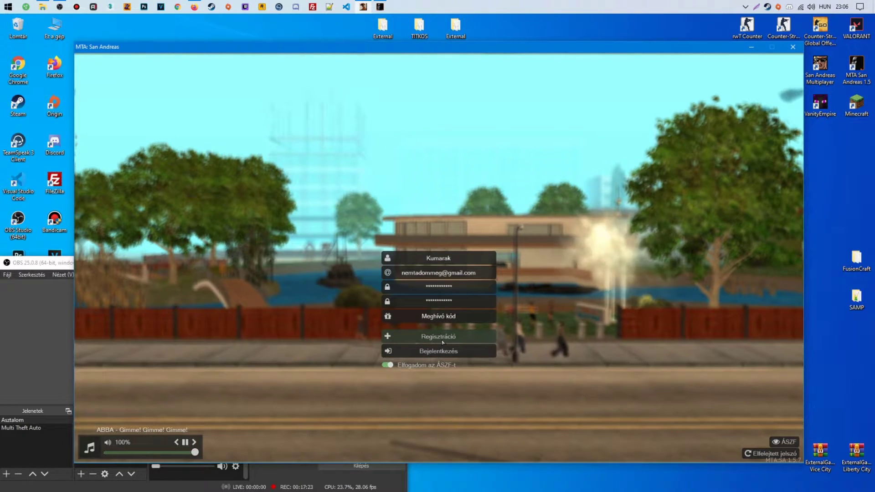
{"action": "left_click", "coordinate": [451, 287]}
{"action": "key", "text": "BackSpace"}
{"action": "key", "text": "BackSpace"}
{"action": "key", "text": "BackSpace"}
{"action": "key", "text": "BackSpace"}
{"action": "key", "text": "BackSpace"}
{"action": "key", "text": "BackSpace"}
{"action": "key", "text": "BackSpace"}
{"action": "key", "text": "BackSpace"}
{"action": "key", "text": "BackSpace"}
{"action": "key", "text": "BackSpace"}
{"action": "key", "text": "BackSpace"}
{"action": "key", "text": "BackSpace"}
{"action": "type", "text": "************"}
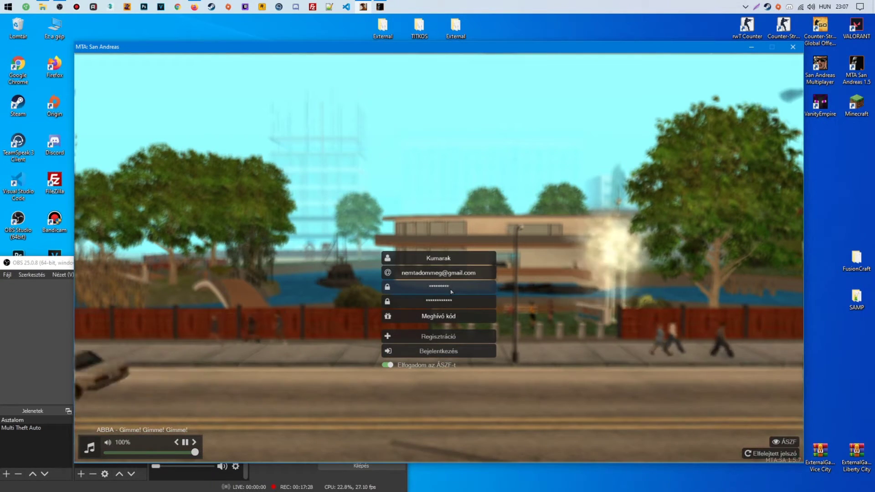
Re-enter the password, submit the registration, and log in with the new account
{"action": "left_click", "coordinate": [433, 311]}
{"action": "left_click", "coordinate": [435, 308]}
{"action": "key", "text": "BackSpace"}
{"action": "key", "text": "BackSpace"}
{"action": "key", "text": "BackSpace"}
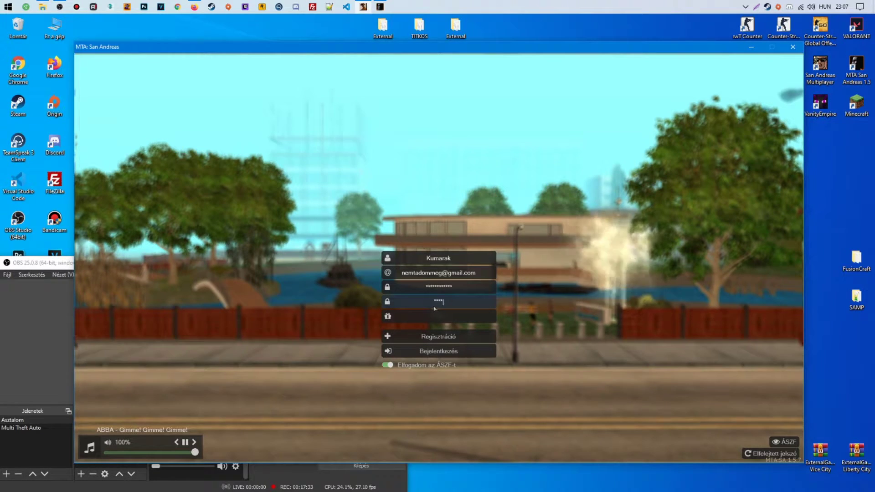
{"action": "left_click", "coordinate": [441, 335]}
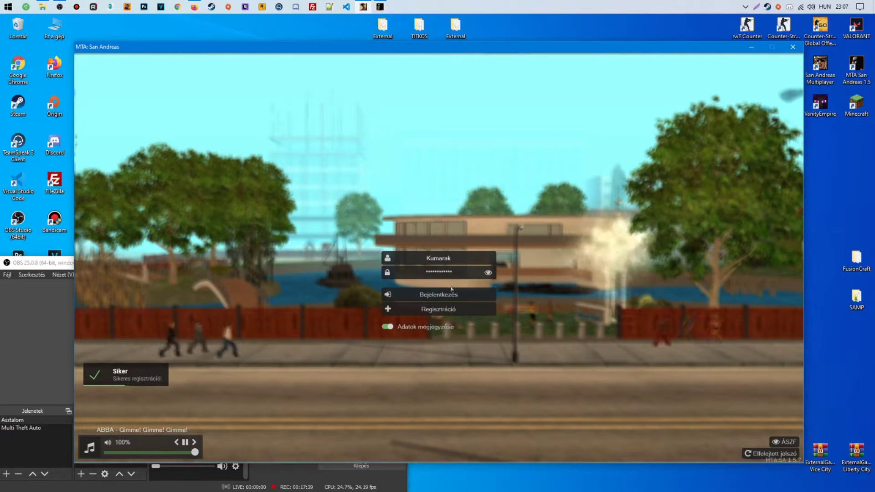
{"action": "left_click", "coordinate": [450, 294]}
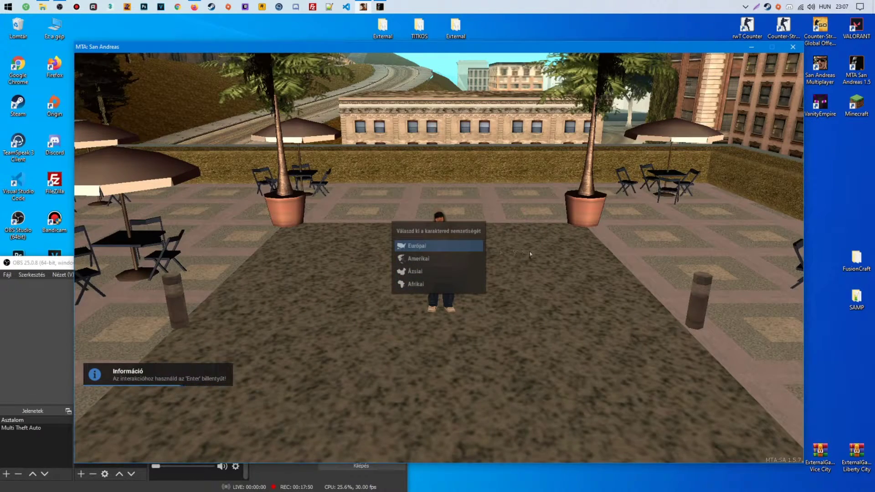
Pick Európai, enter age 21, choose the yellow-helmet worker skin and spawn in
{"action": "key", "text": "Return"}
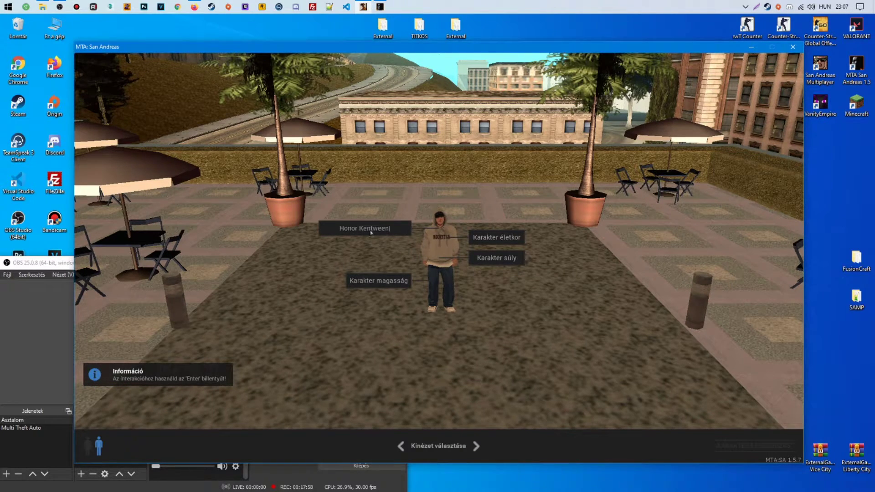
{"action": "left_click", "coordinate": [491, 242]}
{"action": "type", "text": "21 év"}
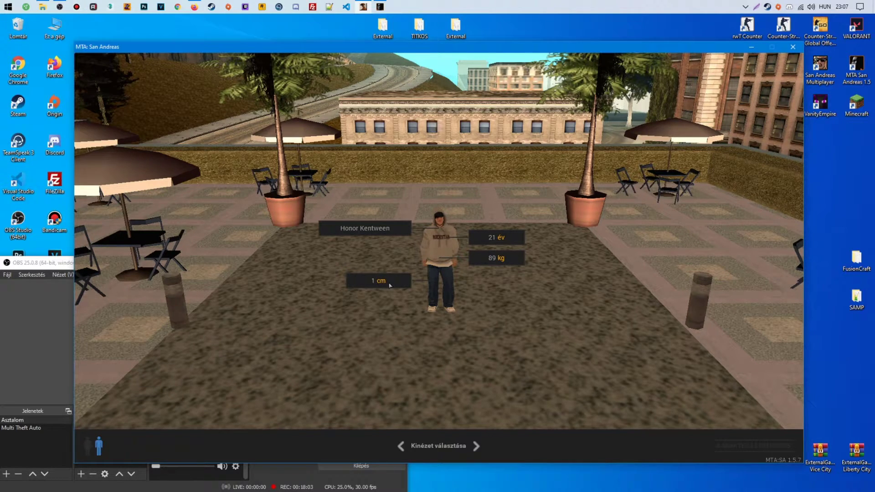
{"action": "left_click", "coordinate": [477, 445]}
{"action": "left_click", "coordinate": [477, 446]}
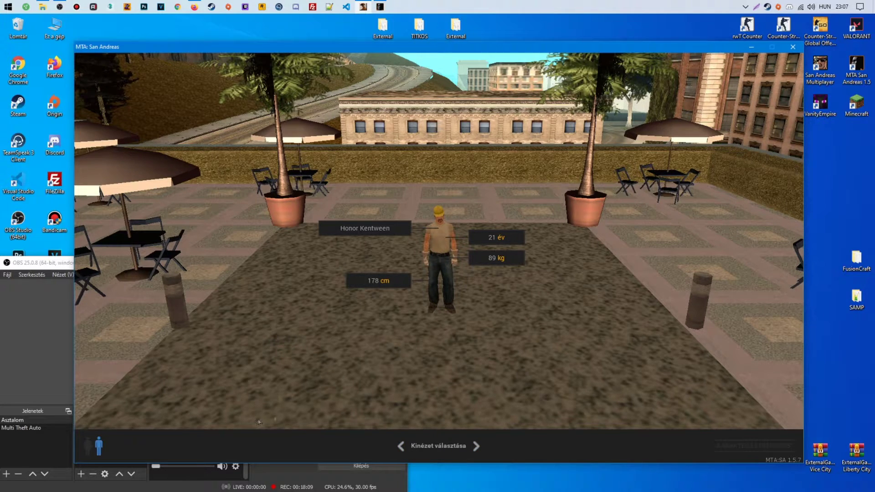
{"action": "left_click", "coordinate": [732, 449]}
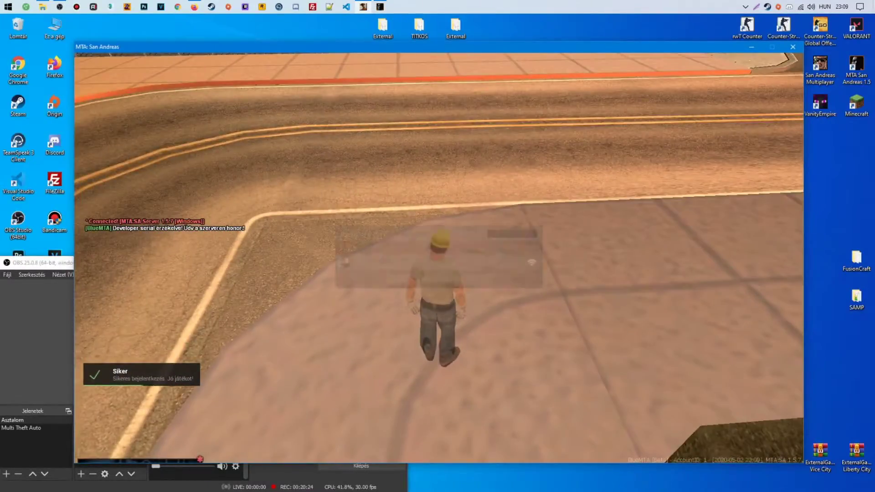
Reset the HUD with the 'res' console command and toggle the F5 widget editor
{"action": "key", "text": "F8"}
{"action": "key", "text": "F8"}
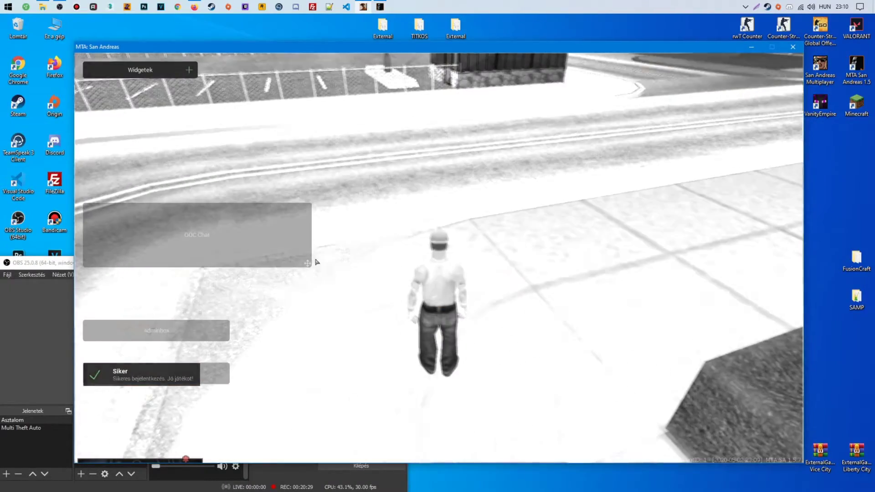
{"action": "key", "text": "F8"}
{"action": "key", "text": "F8"}
{"action": "key", "text": "F8"}
{"action": "type", "text": "reseth"}
{"action": "key", "text": "F8"}
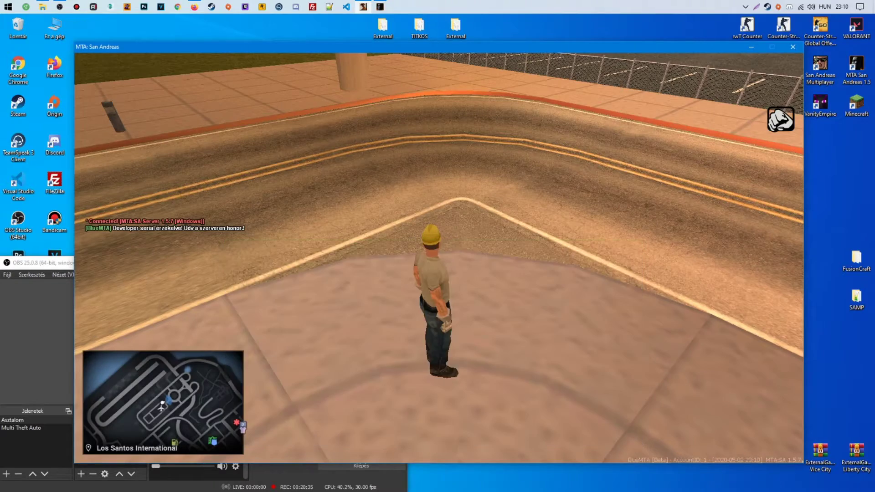
{"action": "key", "text": "F8"}
{"action": "key", "text": "F8"}
{"action": "key", "text": "F5"}
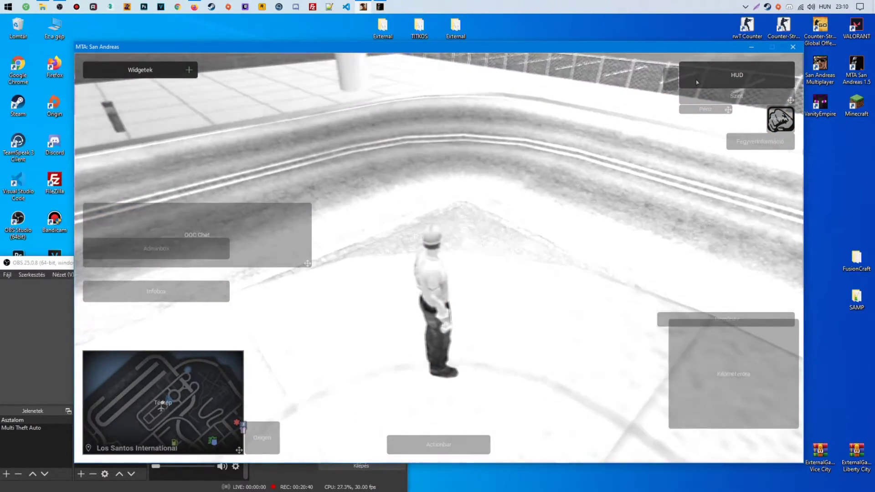
{"action": "key", "text": "F8"}
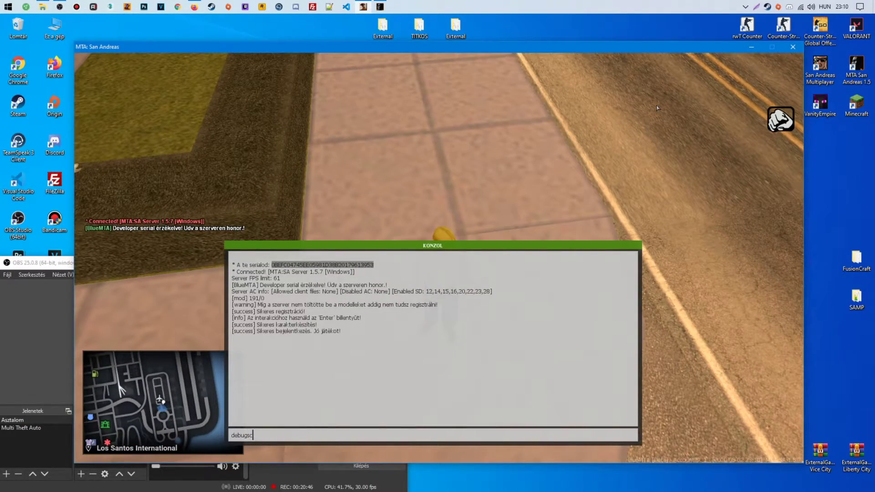
Set debugscript 3, clear the debug log and restart cr_interface from the console
{"action": "type", "text": "debugscript 3"}
{"action": "key", "text": "Return"}
{"action": "key", "text": "F8"}
{"action": "key", "text": "F8"}
{"action": "type", "text": "cleardebug"}
{"action": "key", "text": "Return"}
{"action": "type", "text": "restart cr_interface"}
{"action": "key", "text": "Return"}
{"action": "key", "text": "F8"}
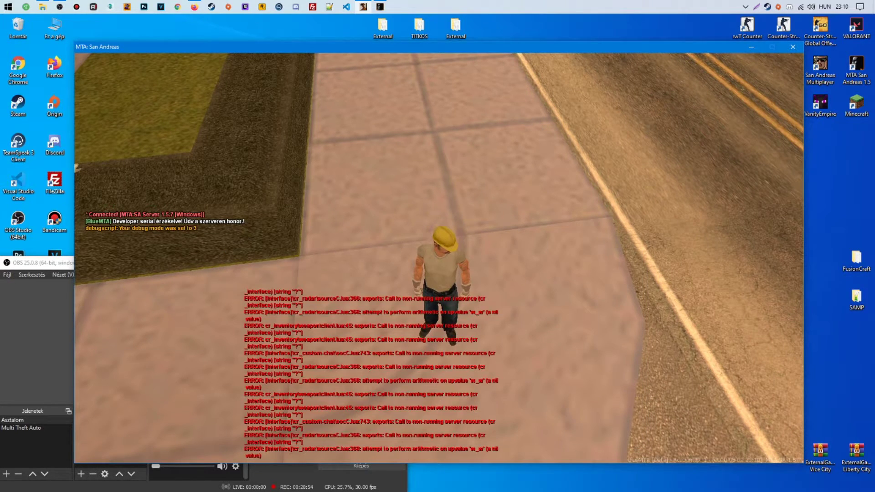
{"action": "key", "text": "F8"}
{"action": "type", "text": "cleardebug"}
{"action": "key", "text": "Return"}
{"action": "key", "text": "F8"}
Move the Pénz money widget and the weapon widgets in the HUD layout editor
{"action": "key", "text": "F5"}
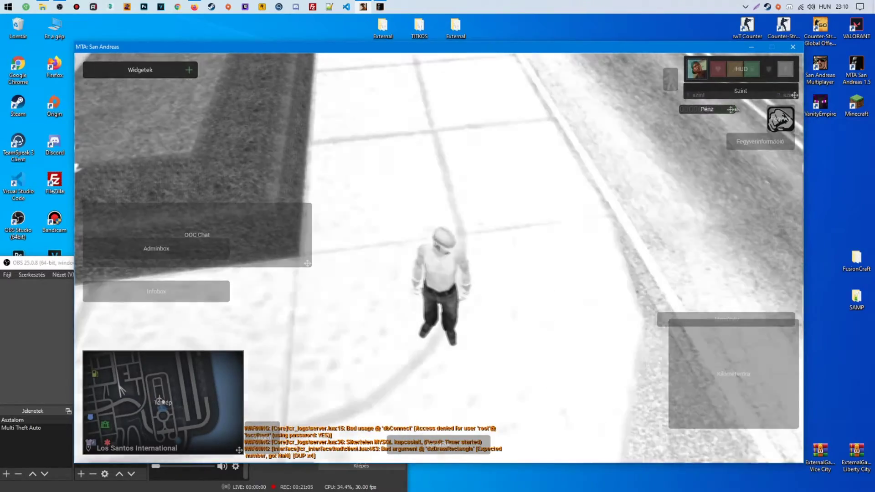
{"action": "left_click_drag", "start_coordinate": [749, 109], "coordinate": [673, 88]}
{"action": "left_click_drag", "start_coordinate": [781, 120], "coordinate": [774, 134]}
{"action": "key", "text": "Escape"}
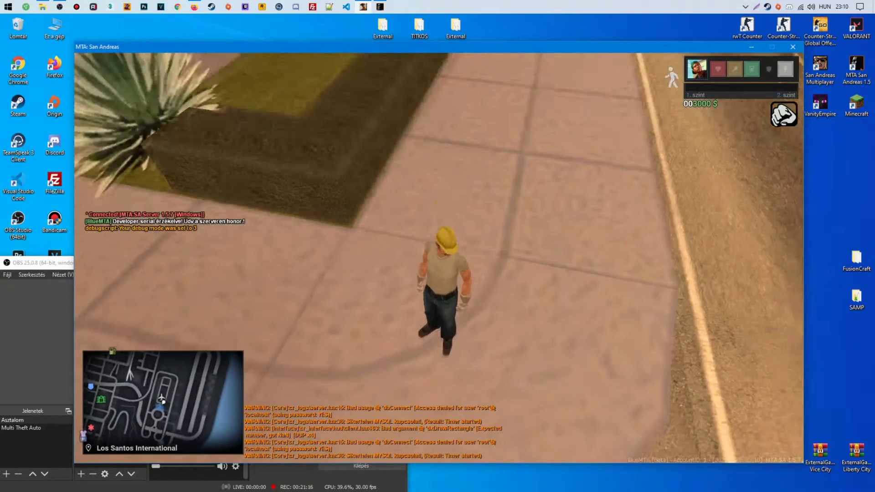
Clear the debug log and switch debug mode to 0, then back to 3
{"action": "key", "text": "F8"}
{"action": "type", "text": "cleardebug"}
{"action": "key", "text": "Return"}
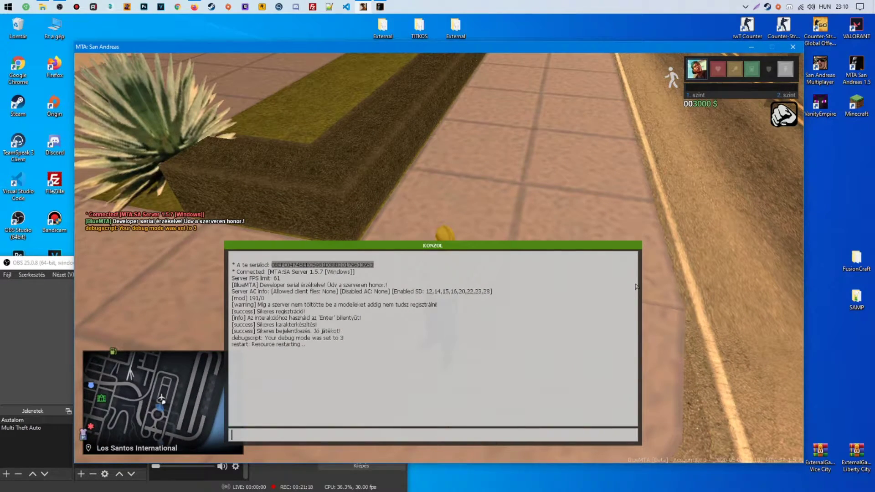
{"action": "type", "text": "debugscript 0"}
{"action": "key", "text": "Return"}
{"action": "type", "text": "debugscript"}
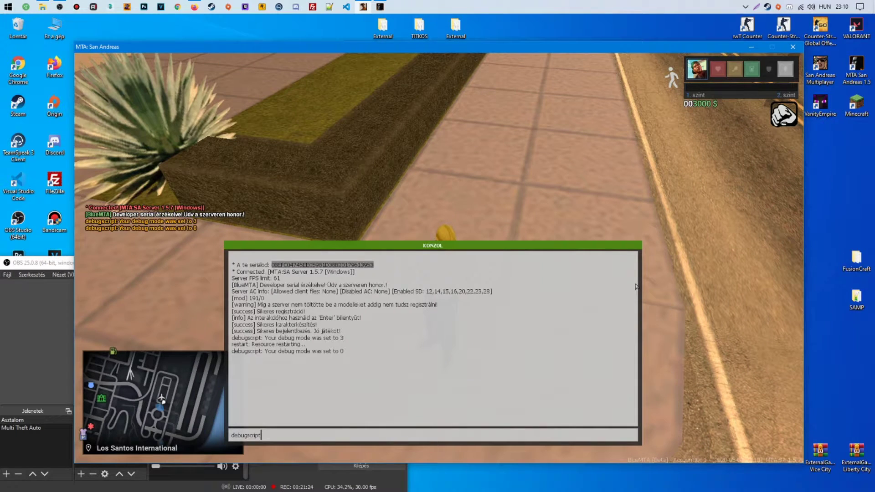
{"action": "type", "text": " 3"}
{"action": "key", "text": "Return"}
Restart cr_inventory, run the character forward, and clear the debug log again
{"action": "key", "text": "F8"}
{"action": "key", "text": "F8"}
{"action": "type", "text": "restart cr_"}
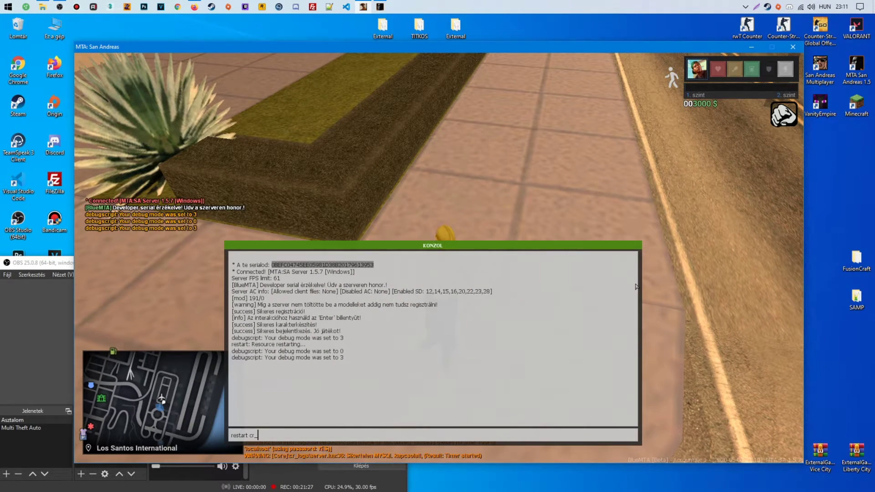
{"action": "type", "text": "inventory"}
{"action": "key", "text": "Return"}
{"action": "key", "text": "F8"}
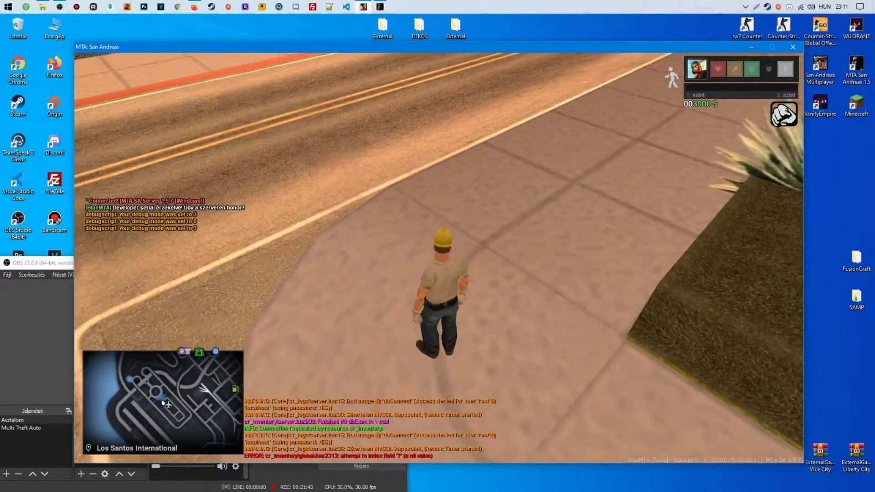
{"action": "key", "text": "w"}
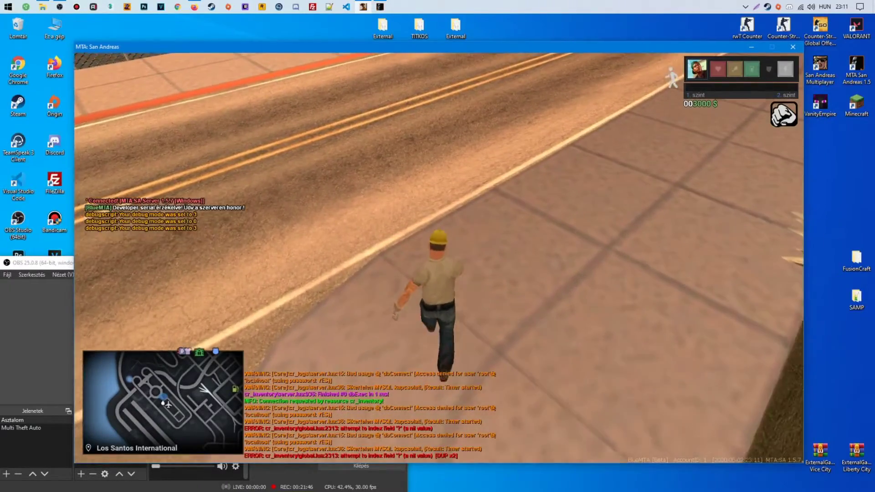
{"action": "key", "text": "F8"}
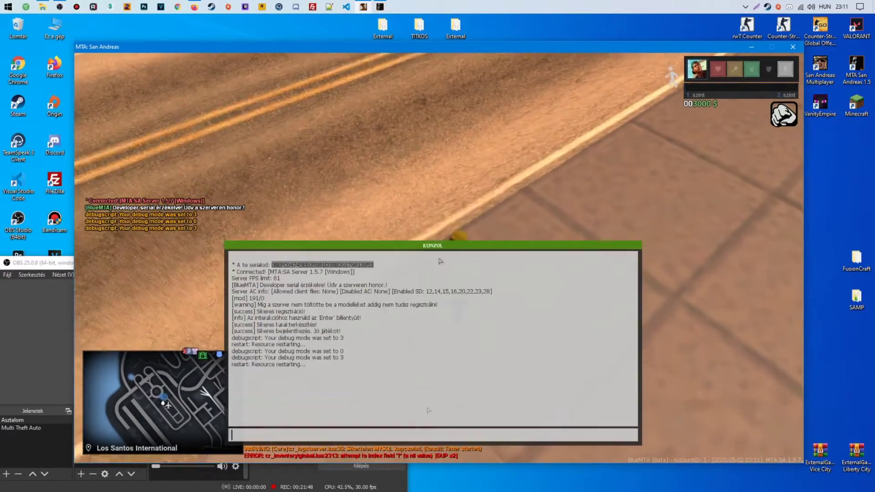
{"action": "type", "text": "cleardebug"}
{"action": "key", "text": "Return"}
{"action": "key", "text": "F8"}
Switch from the game to File Explorer and navigate up to the server resources folder
{"action": "key", "text": "Escape"}
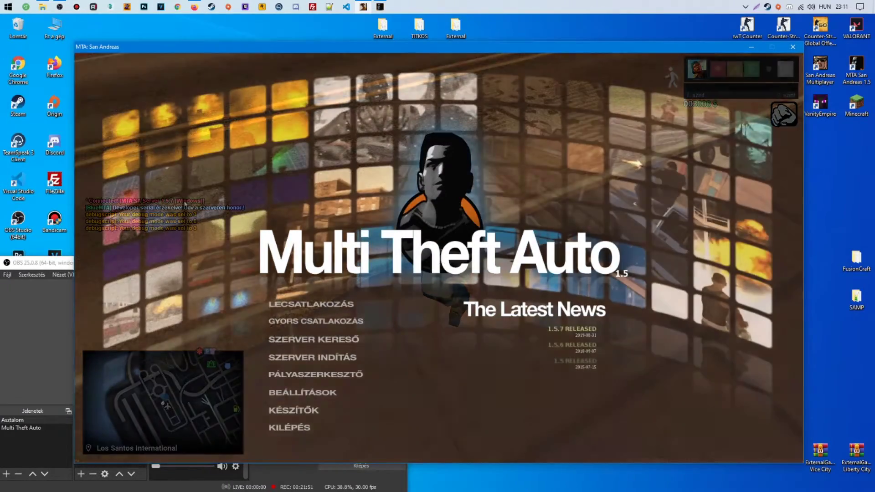
{"action": "key", "text": "alt+Tab"}
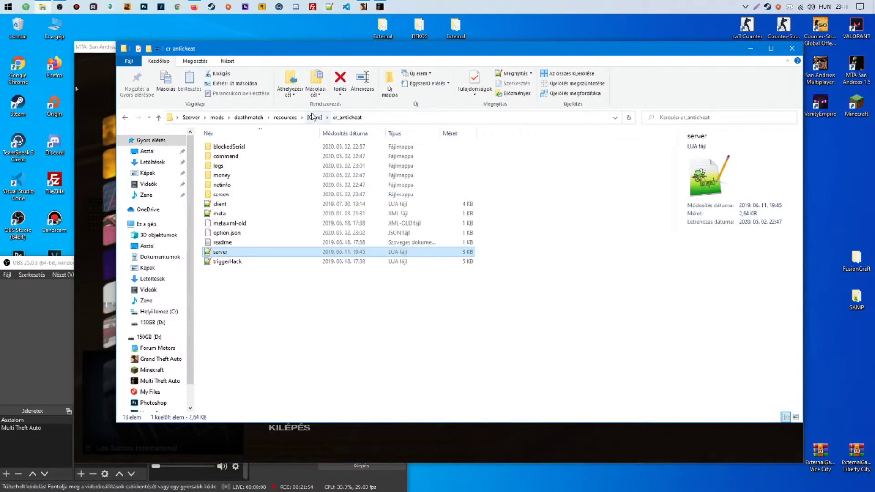
{"action": "left_click", "coordinate": [314, 117]}
{"action": "left_click", "coordinate": [286, 118]}
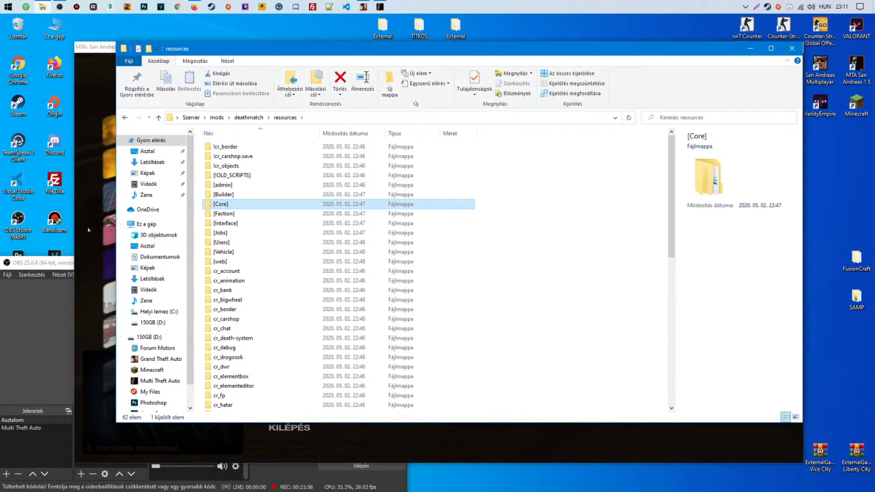
{"action": "left_click", "coordinate": [89, 231]}
{"action": "key", "text": "alt+Tab"}
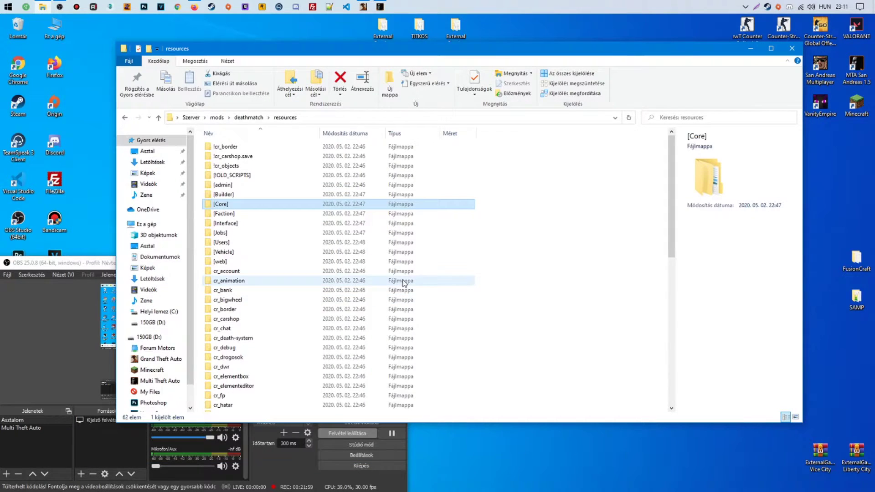
{"action": "left_click", "coordinate": [240, 457]}
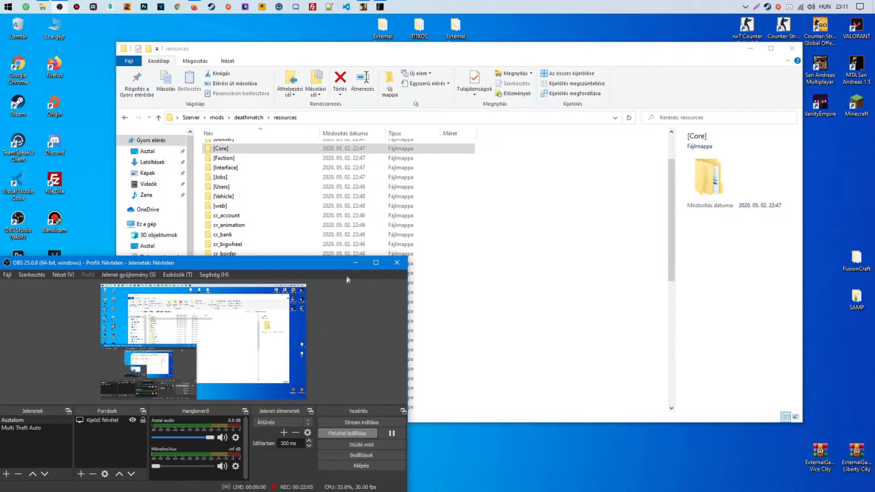
{"action": "left_click", "coordinate": [524, 285]}
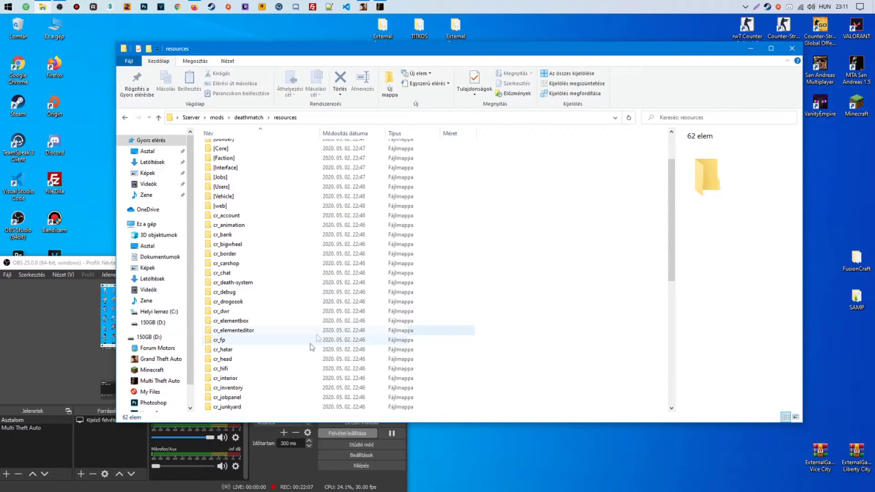
Open cr_inventory's global.lua in Notepad++, scroll through it, and close the editor
{"action": "double_click", "coordinate": [251, 387]}
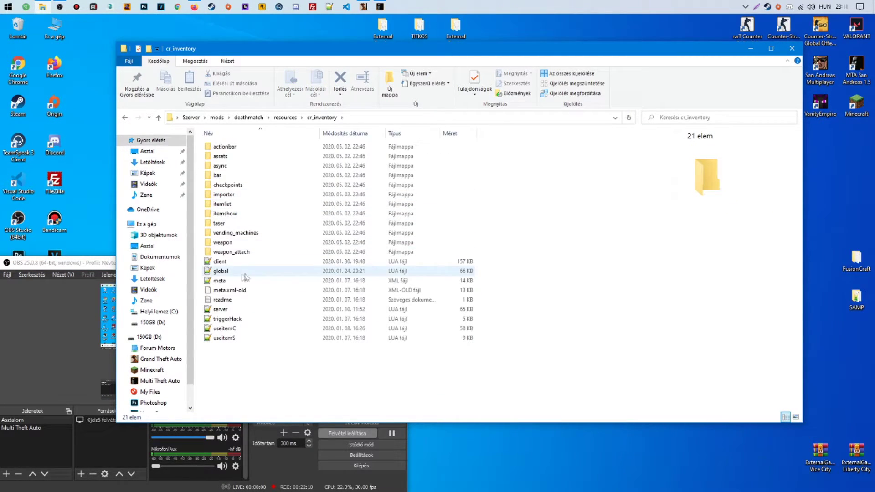
{"action": "left_click", "coordinate": [242, 271]}
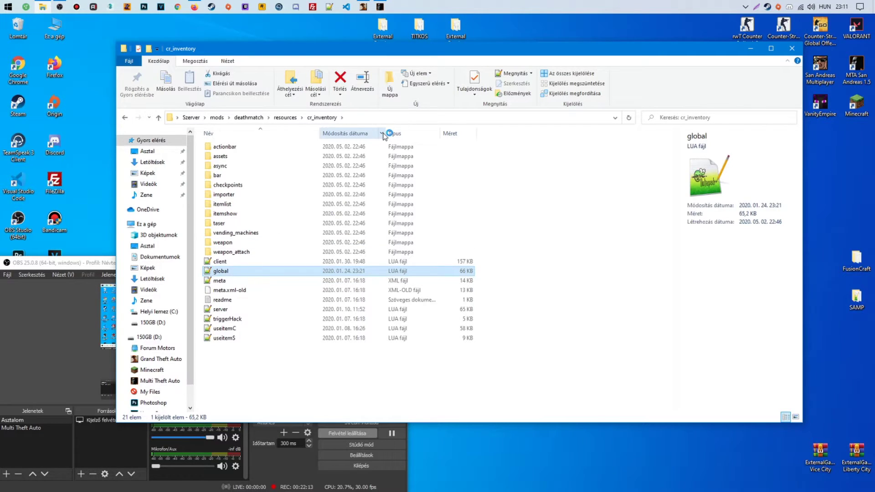
{"action": "key", "text": "Return"}
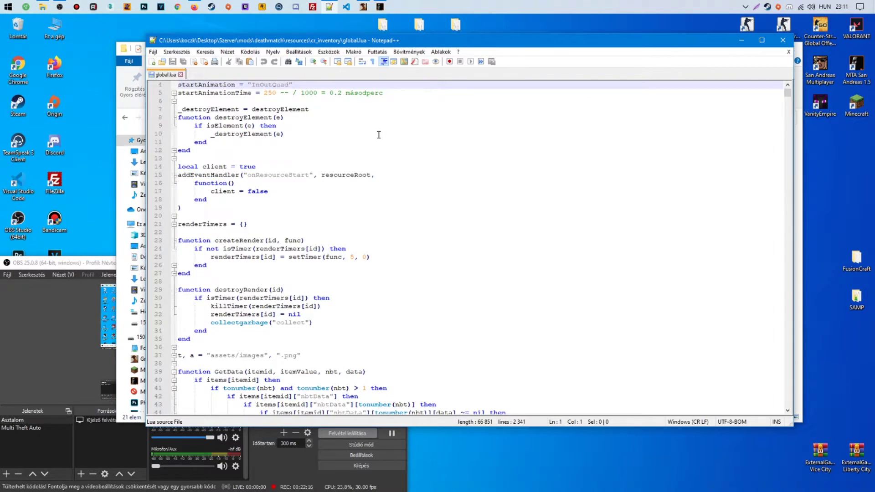
{"action": "scroll", "coordinate": [379, 135], "scroll_direction": "down", "scroll_amount": 19}
{"action": "left_click", "coordinate": [783, 40]}
{"action": "left_click", "coordinate": [362, 7]}
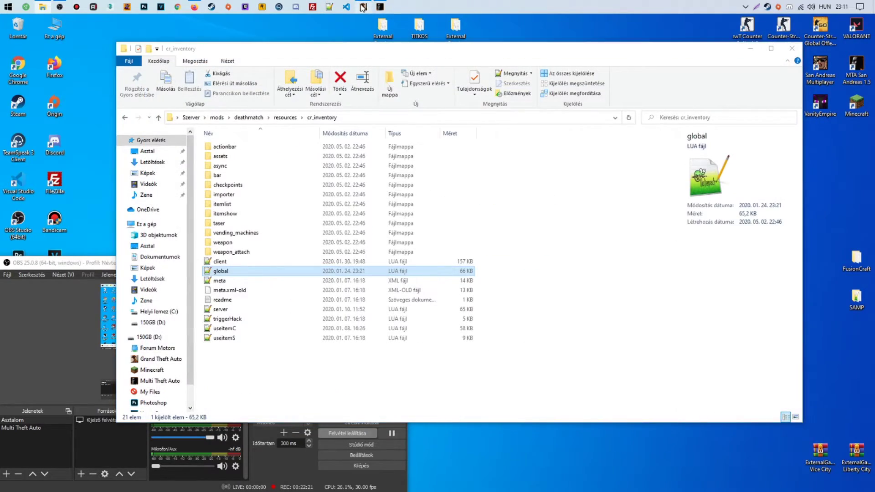
Refresh the resources and restart cr_inventory from the console
{"action": "type", "text": "refresh"}
{"action": "key", "text": "Return"}
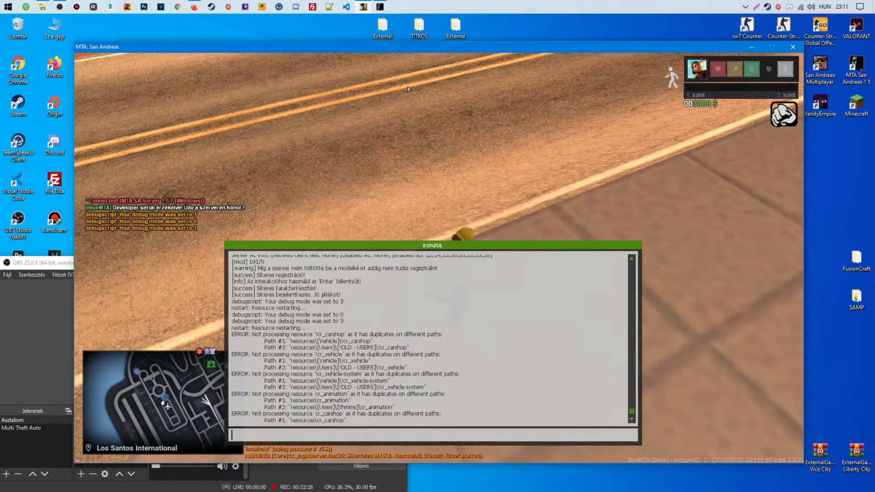
{"action": "type", "text": "restart cr_inventory"}
{"action": "key", "text": "Return"}
{"action": "key", "text": "F8"}
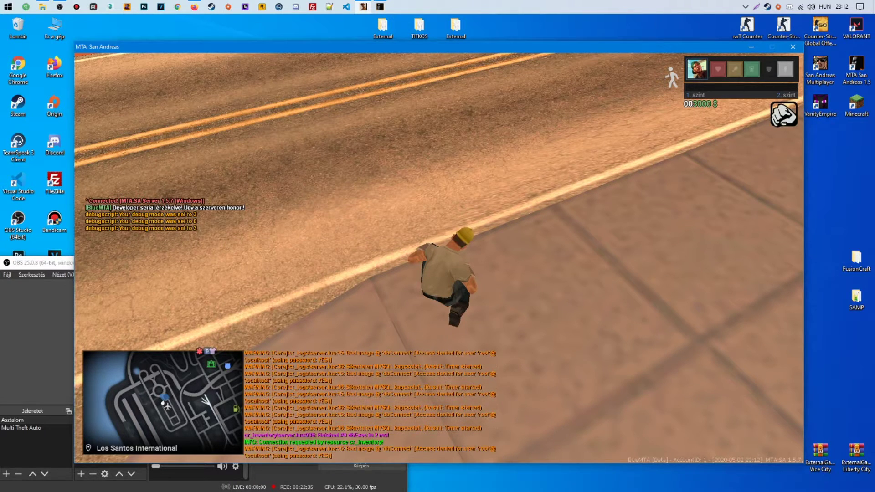
Clear the debug log, check the scoreboard, and run along the airport road
{"action": "key", "text": "F8"}
{"action": "type", "text": "cleardebug"}
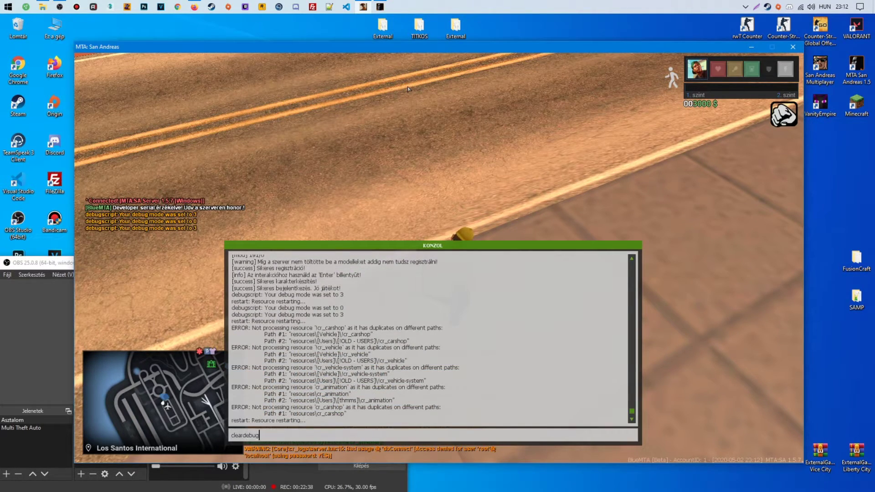
{"action": "key", "text": "Return"}
{"action": "key", "text": "F8"}
{"action": "key", "text": "w"}
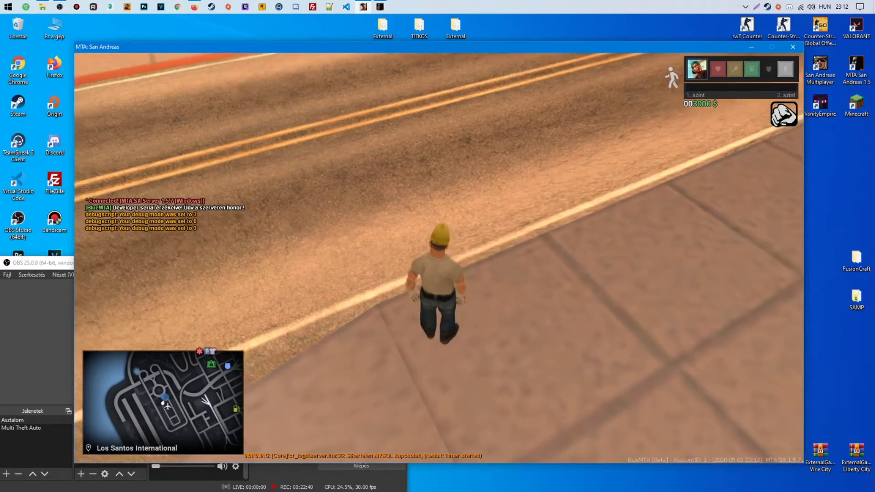
{"action": "key", "text": "Tab"}
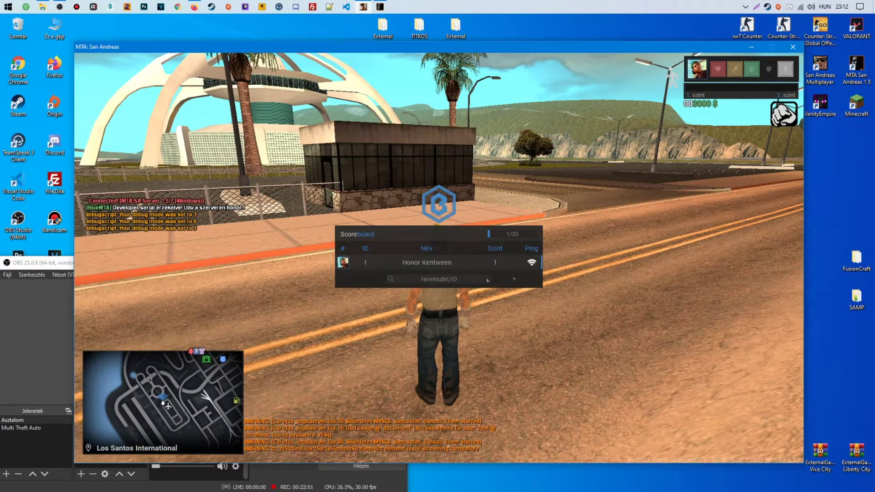
{"action": "key", "text": "Tab"}
{"action": "key", "text": "w"}
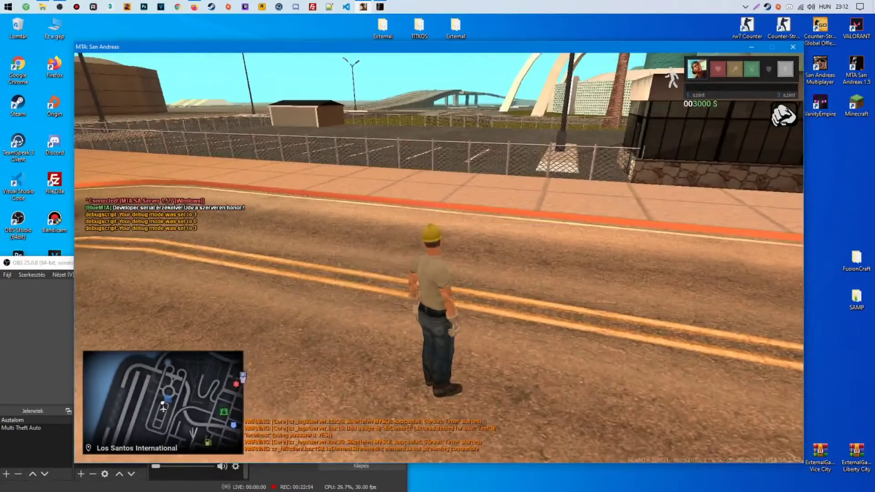
{"action": "key", "text": "F8"}
{"action": "type", "text": "debugscript 0"}
{"action": "key", "text": "Return"}
{"action": "type", "text": "make"}
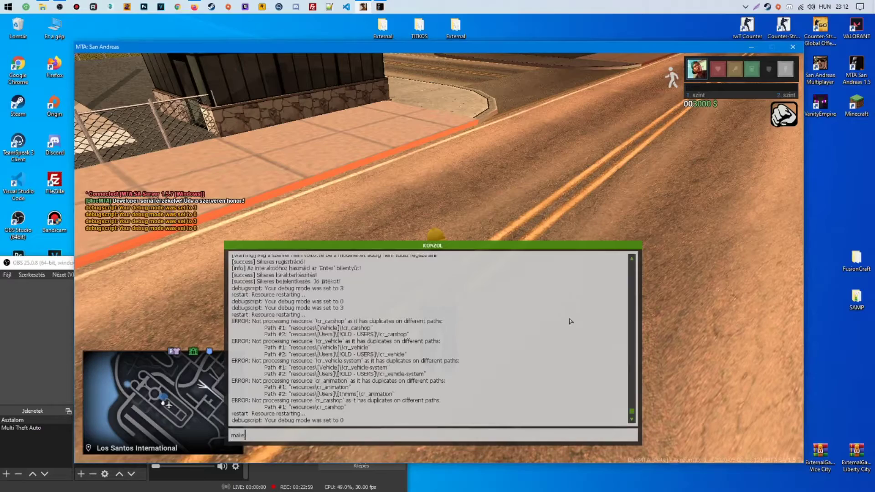
{"action": "type", "text": "veh"}
{"action": "key", "text": "Return"}
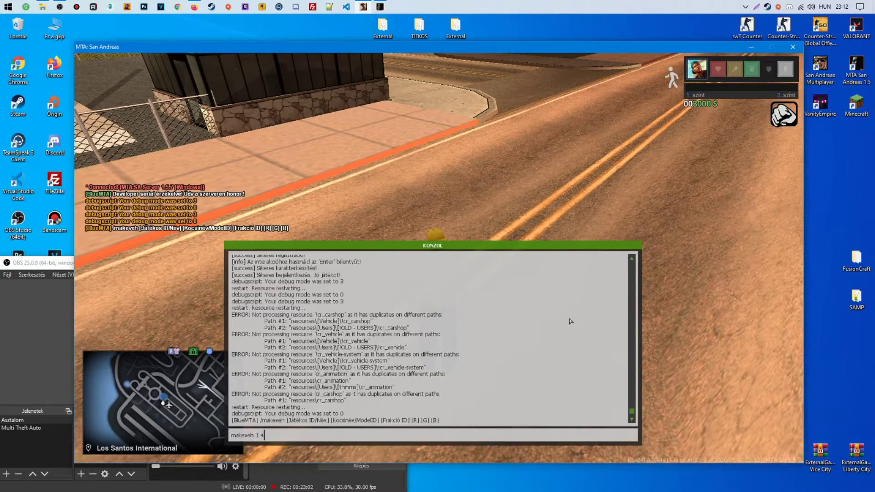
{"action": "type", "text": "makeveh 1 445 0 255 255"}
{"action": "key", "text": "Return"}
{"action": "key", "text": "F8"}
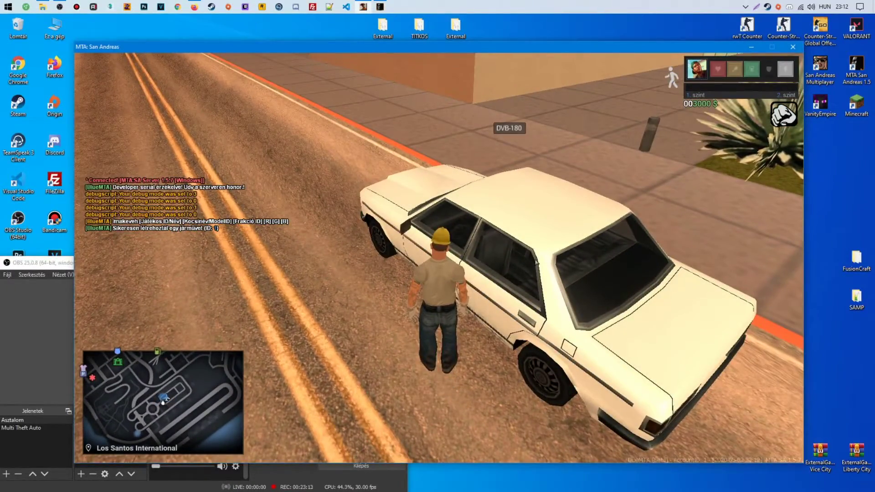
Get into the sedan, try starting it without a key, then step out
{"action": "key", "text": "f"}
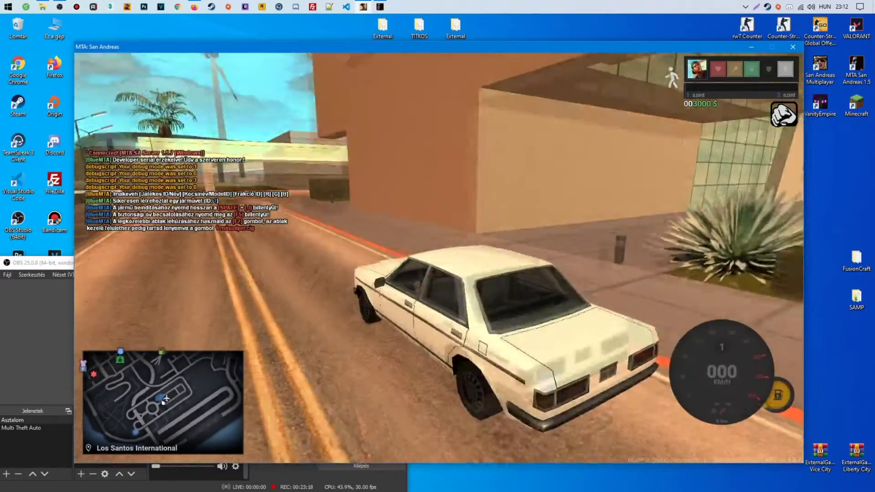
{"action": "key", "text": "w"}
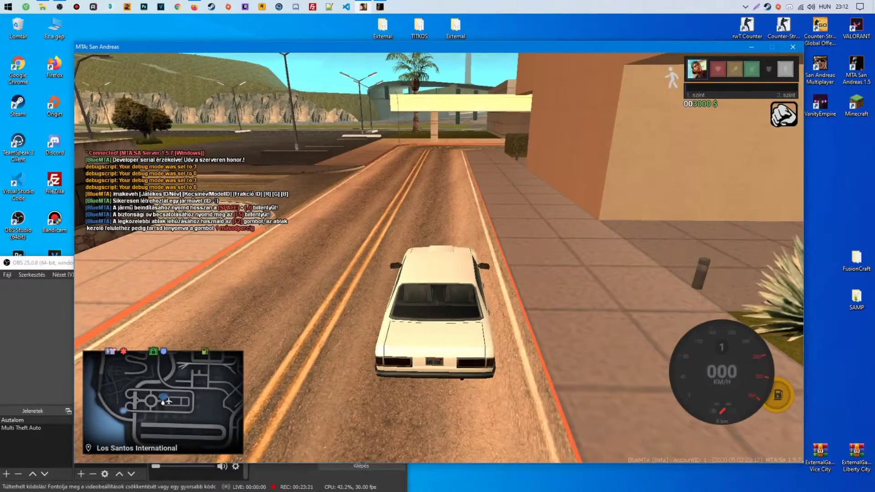
{"action": "key", "text": "j"}
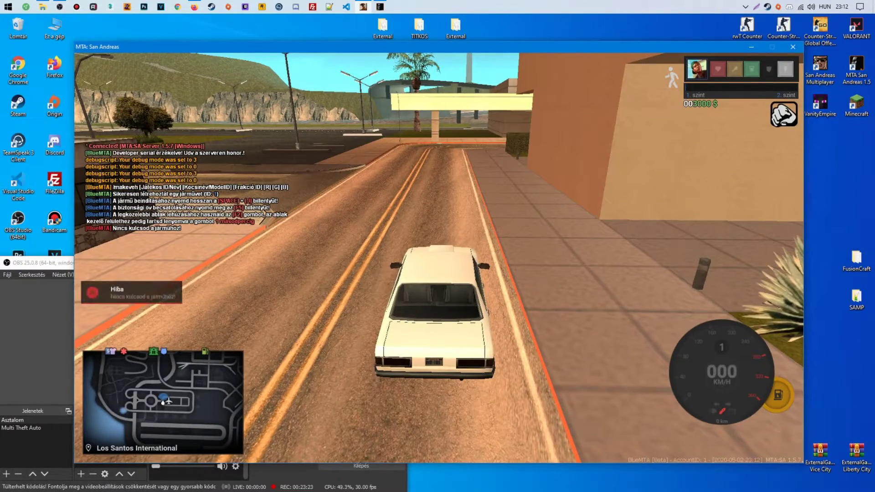
{"action": "key", "text": "f"}
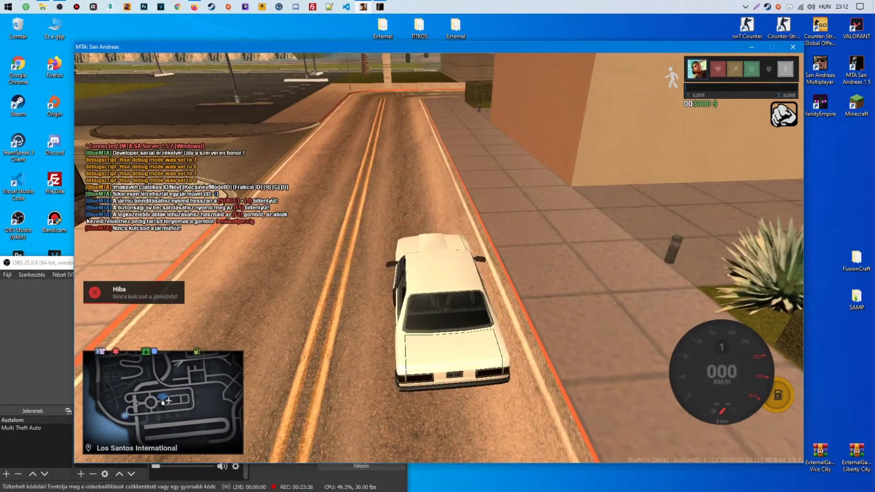
{"action": "key", "text": "Escape"}
Run restart cr_inventory in the MTA Server console, loading 1 item, then minimise it
{"action": "left_click", "coordinate": [380, 7]}
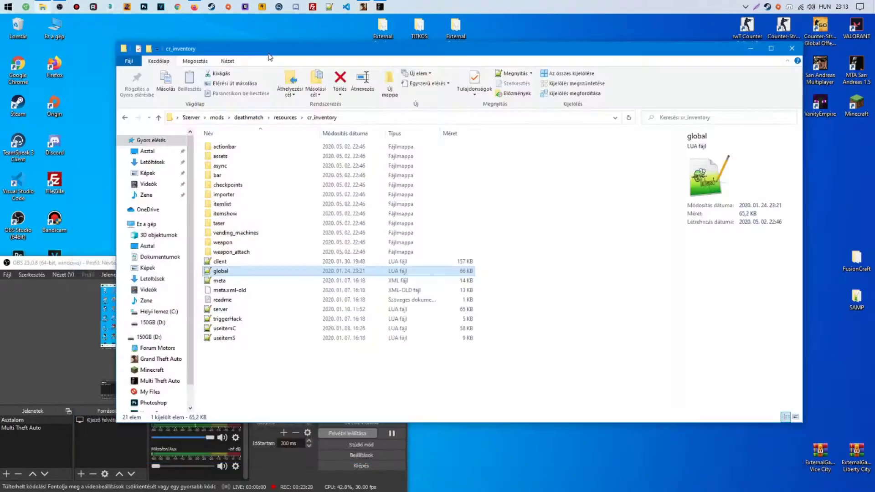
{"action": "left_click", "coordinate": [380, 7]}
{"action": "type", "text": "restar"}
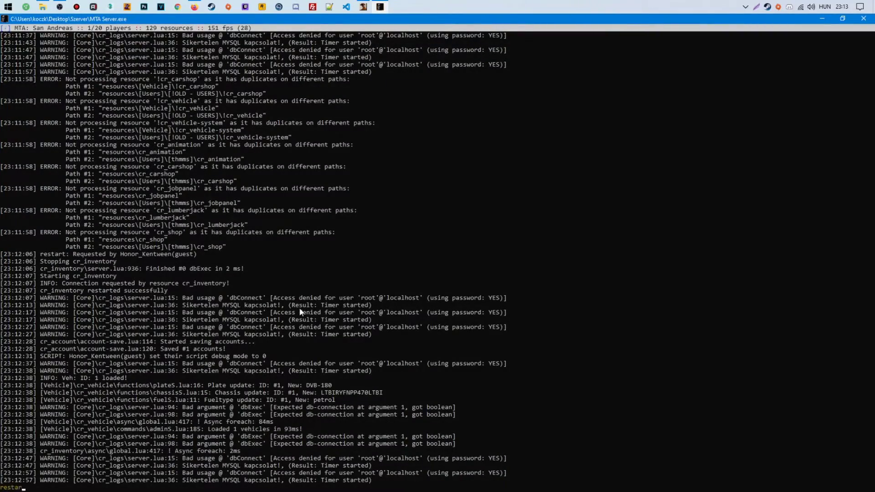
{"action": "type", "text": "t cr_inven"}
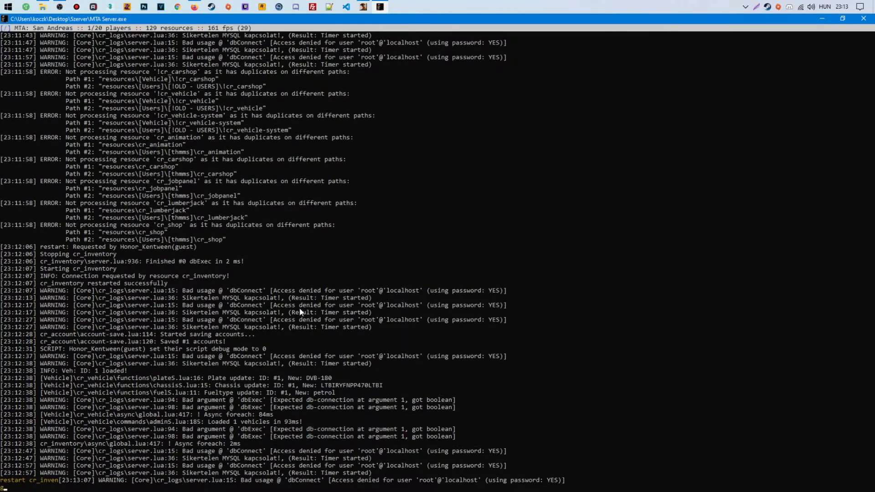
{"action": "type", "text": "tory"}
{"action": "key", "text": "Return"}
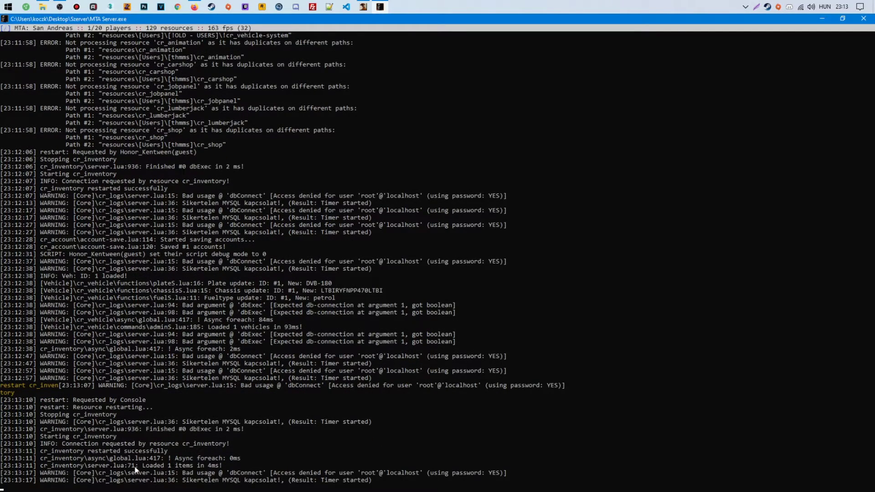
{"action": "left_click", "coordinate": [822, 19]}
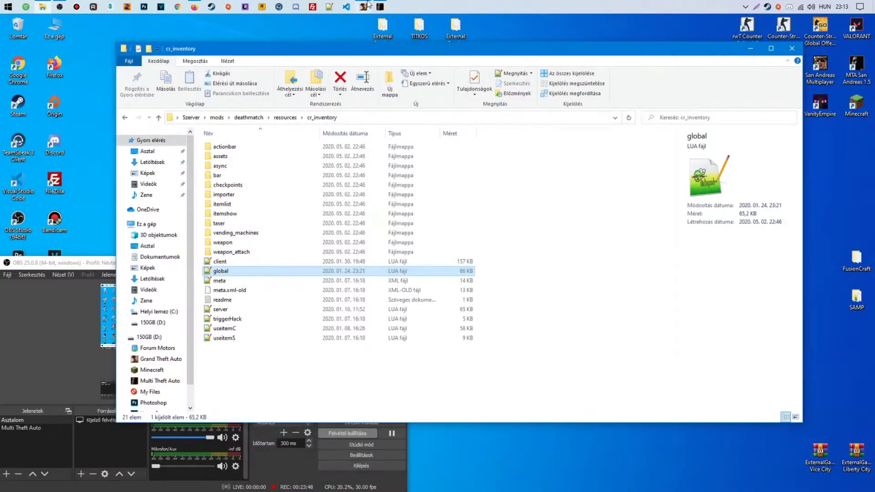
Back in the game, get into the car and add the Admiral vehicle key to the inventory
{"action": "left_click", "coordinate": [364, 7]}
{"action": "key", "text": "Escape"}
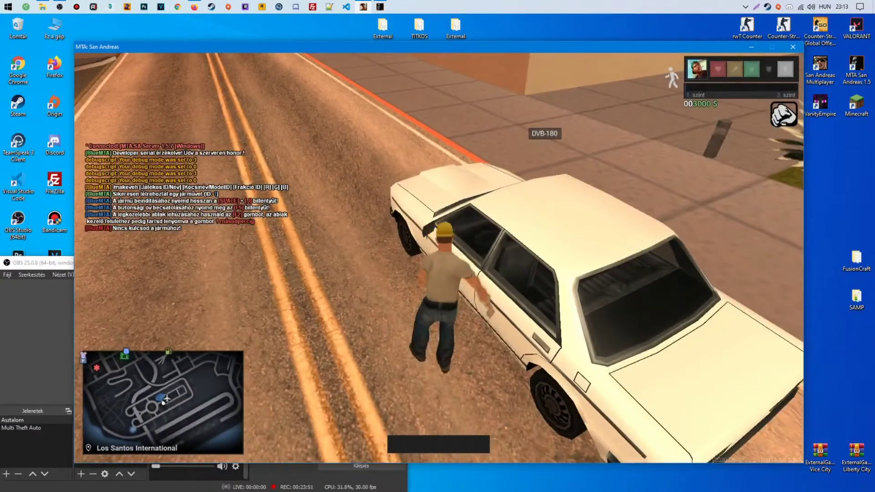
{"action": "key", "text": "f"}
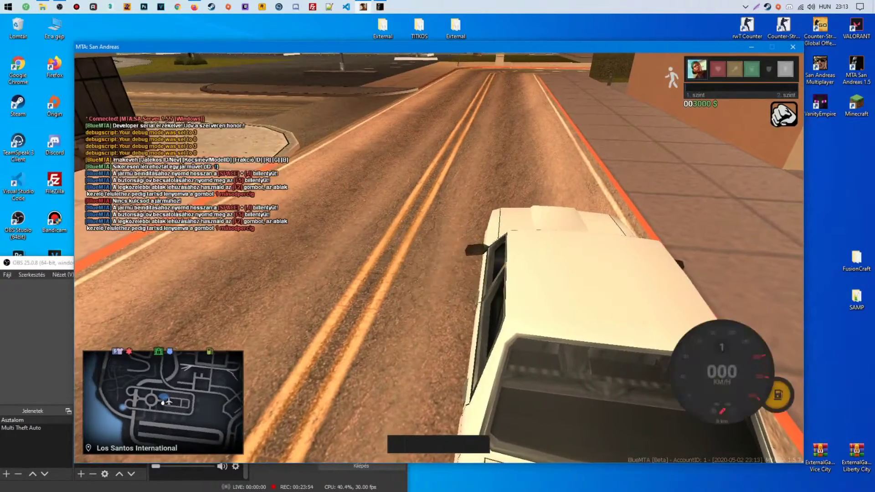
{"action": "key", "text": "space+j"}
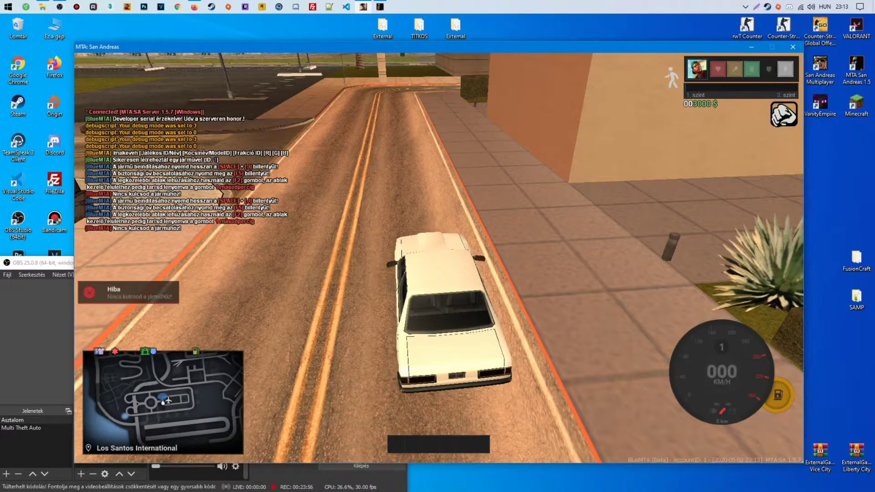
{"action": "key", "text": "F2"}
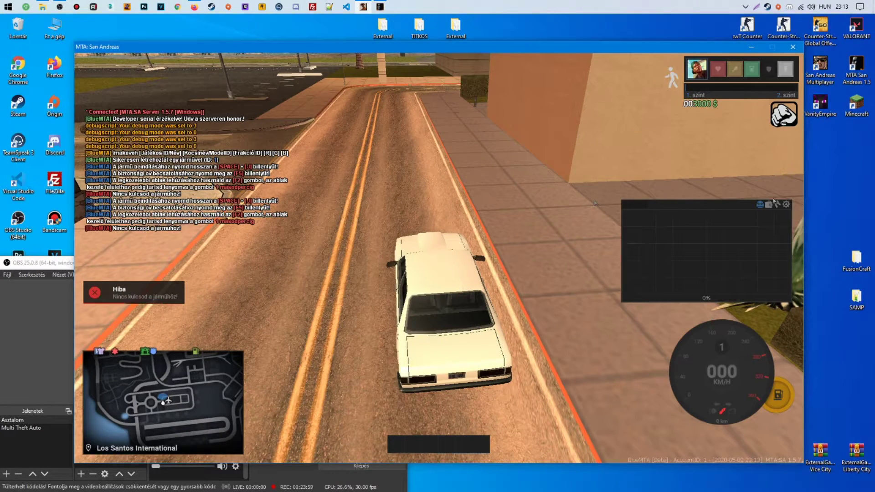
{"action": "left_click", "coordinate": [266, 479]}
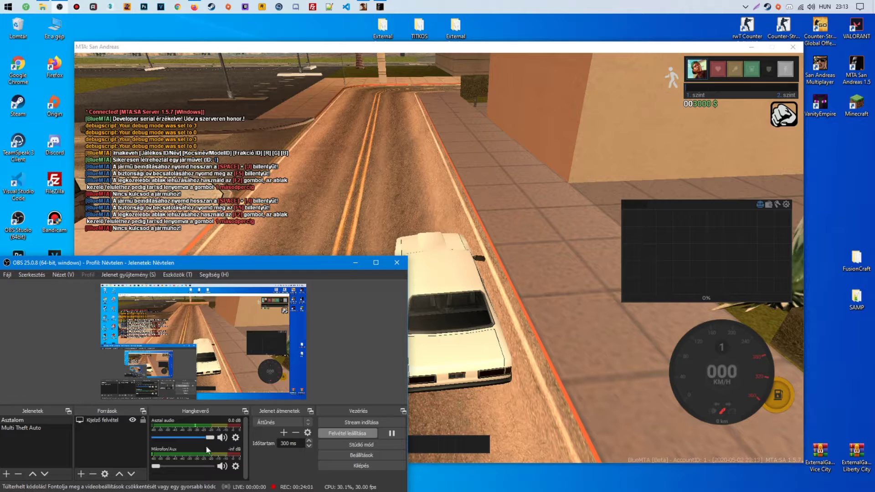
{"action": "left_click", "coordinate": [726, 235]}
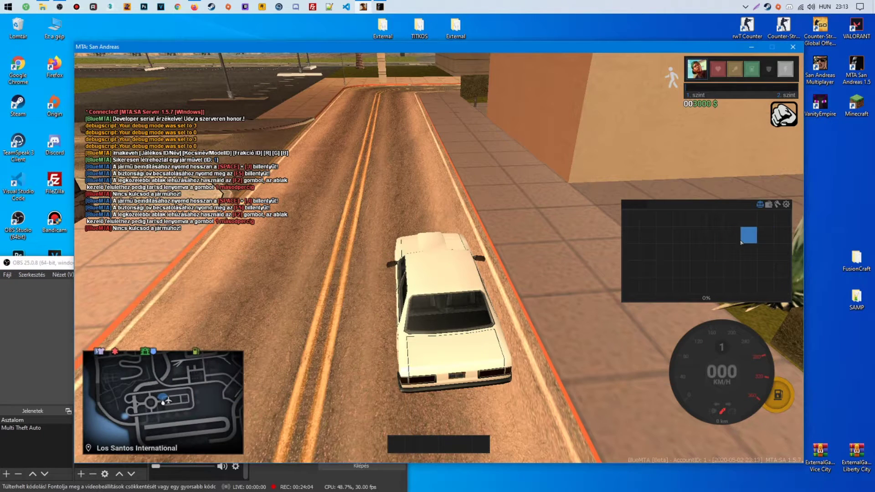
{"action": "left_click", "coordinate": [777, 206]}
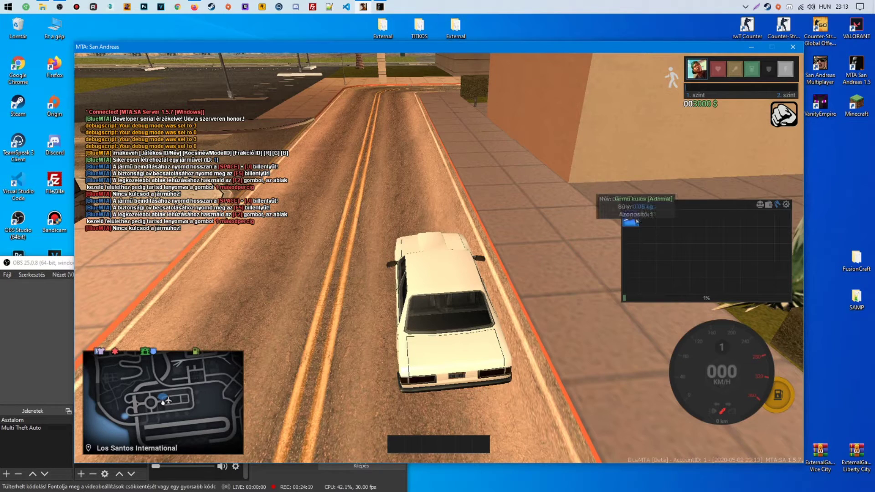
Run /nearbyvehicles in chat to identify the Admiral, then send /admind
{"action": "type", "text": "t/"}
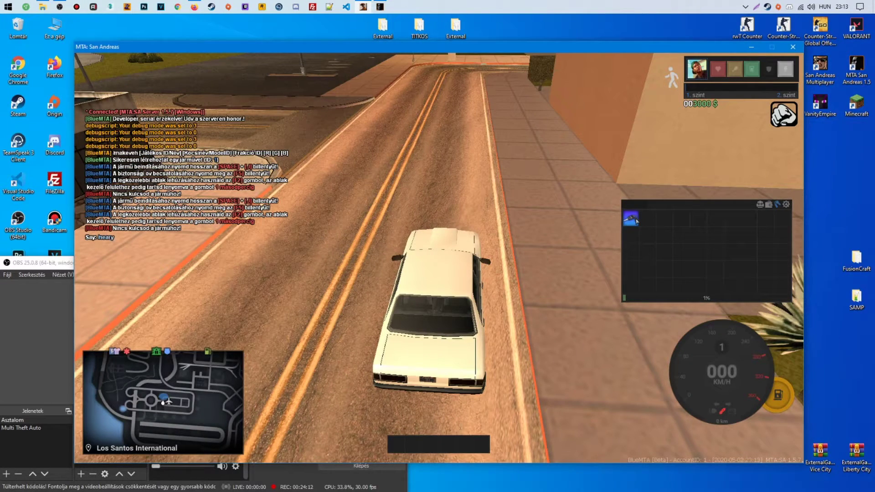
{"action": "type", "text": "nearbyvehicles"}
{"action": "key", "text": "Return"}
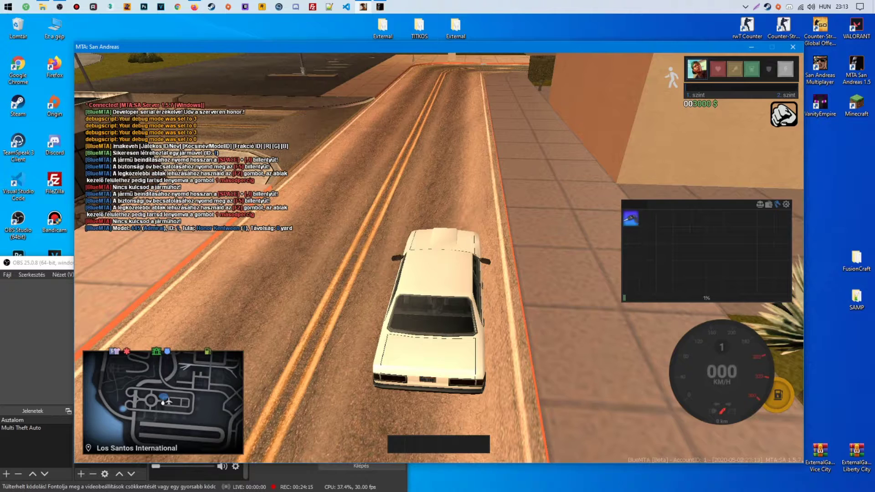
{"action": "type", "text": "jt/admind"}
{"action": "key", "text": "Return"}
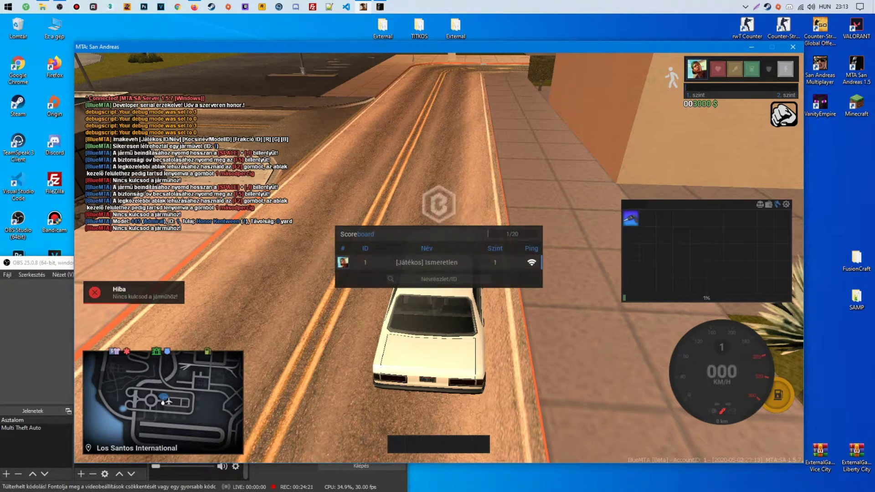
Set player 1's admin level to 10 with setalevel and send an 'ads' admin chat message
{"action": "key", "text": "F8"}
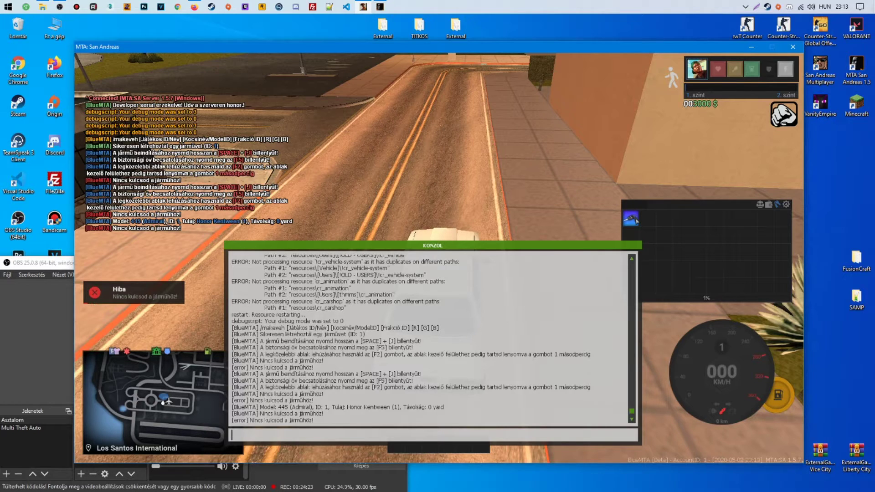
{"action": "key", "text": "F8"}
{"action": "key", "text": "F8"}
{"action": "key", "text": "F8"}
{"action": "key", "text": "F8"}
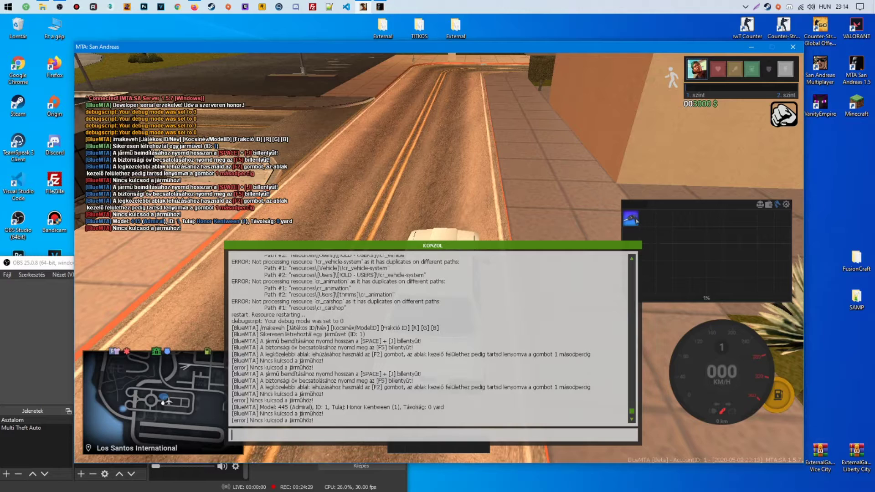
{"action": "key", "text": "BackSpace"}
{"action": "key", "text": "BackSpace"}
{"action": "key", "text": "BackSpace"}
{"action": "key", "text": "BackSpace"}
{"action": "key", "text": "BackSpace"}
{"action": "key", "text": "BackSpace"}
{"action": "key", "text": "BackSpace"}
{"action": "key", "text": "BackSpace"}
{"action": "type", "text": "setalevel"}
{"action": "key", "text": "Return"}
{"action": "key", "text": "Up"}
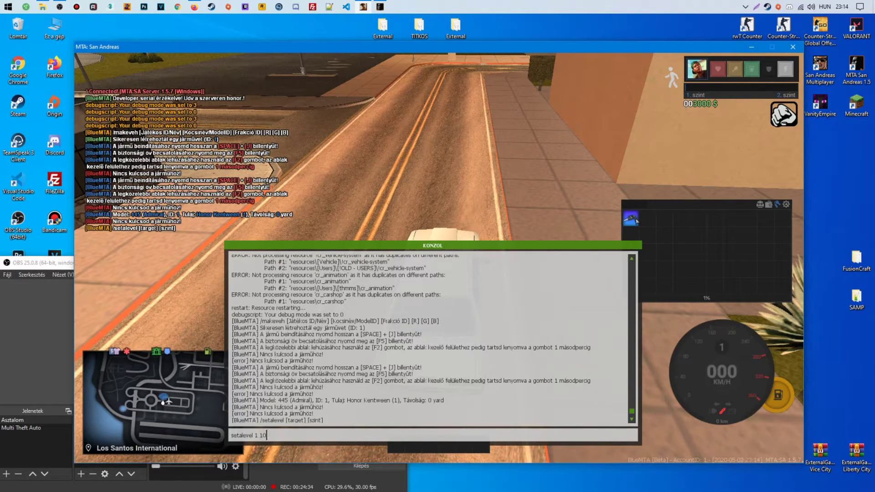
{"action": "key", "text": "Return"}
{"action": "key", "text": "Up"}
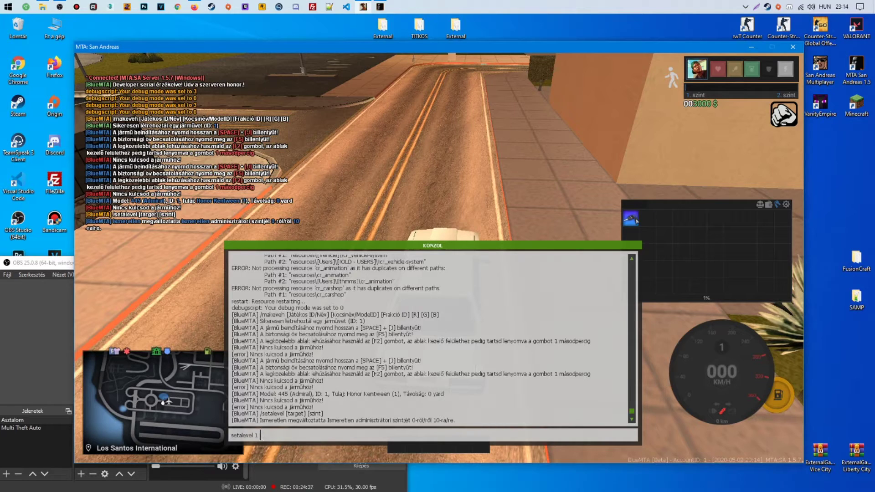
{"action": "key", "text": "ctrl+a"}
{"action": "key", "text": "BackSpace"}
{"action": "type", "text": "a ads"}
{"action": "key", "text": "Return"}
{"action": "key", "text": "Up"}
{"action": "key", "text": "Up"}
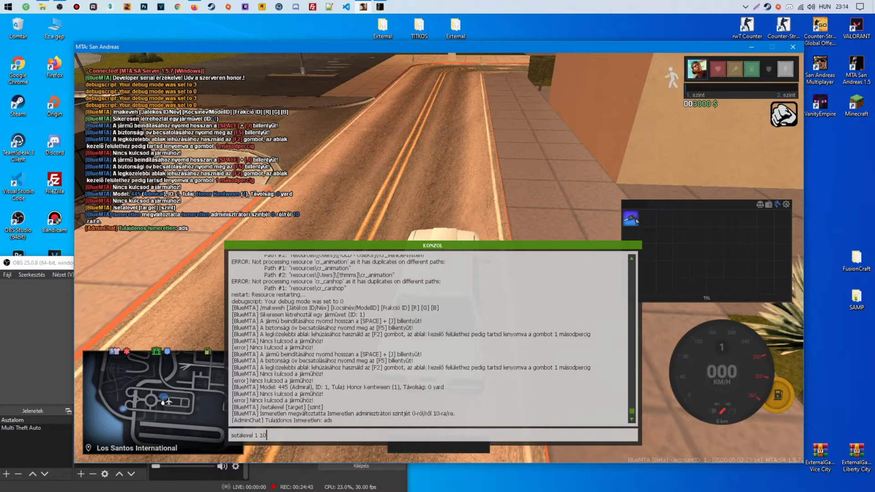
{"action": "key", "text": "Return"}
Give player 1 an admin nickname with setanick and go on admin duty
{"action": "key", "text": "Up"}
{"action": "key", "text": "Up"}
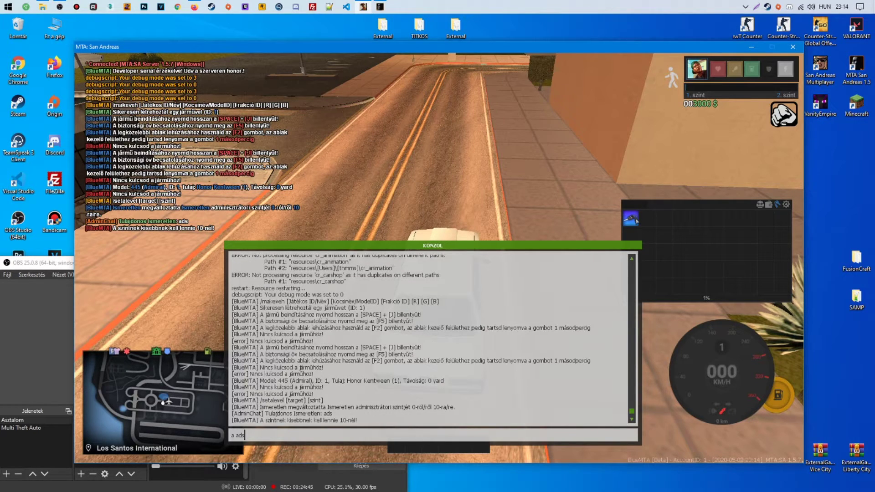
{"action": "key", "text": "ctrl+a"}
{"action": "key", "text": "BackSpace"}
{"action": "type", "text": "setanick"}
{"action": "key", "text": "Return"}
{"action": "key", "text": "Up"}
{"action": "type", "text": "1 honor"}
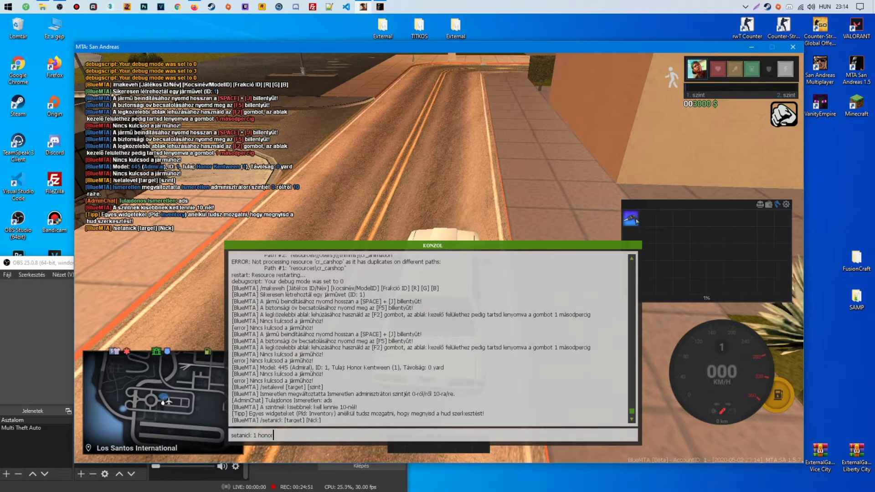
{"action": "key", "text": "Return"}
{"action": "type", "text": "adminduty"}
{"action": "key", "text": "Return"}
{"action": "key", "text": "F8"}
{"action": "key", "text": "F8"}
{"action": "key", "text": "F8"}
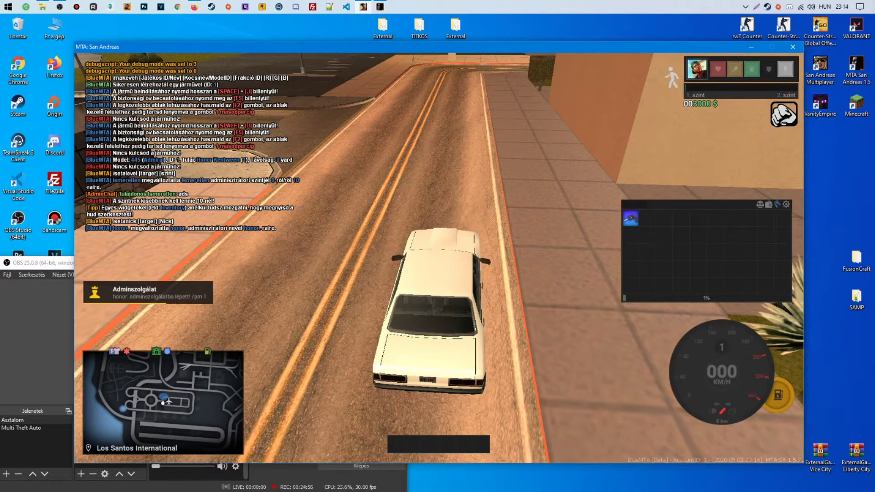
Start the Admiral's engine and headlights, step out, check the scoreboard, and close Firefox
{"action": "key", "text": "space+j"}
{"action": "key", "text": "l"}
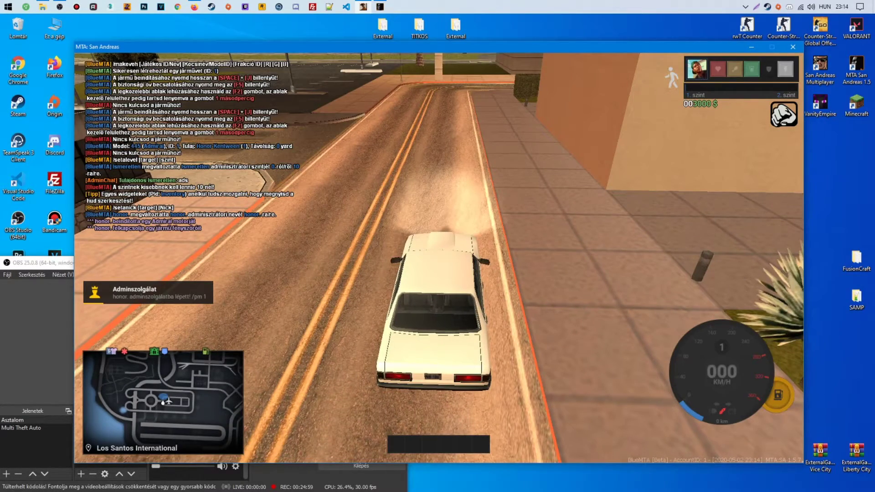
{"action": "key", "text": "f"}
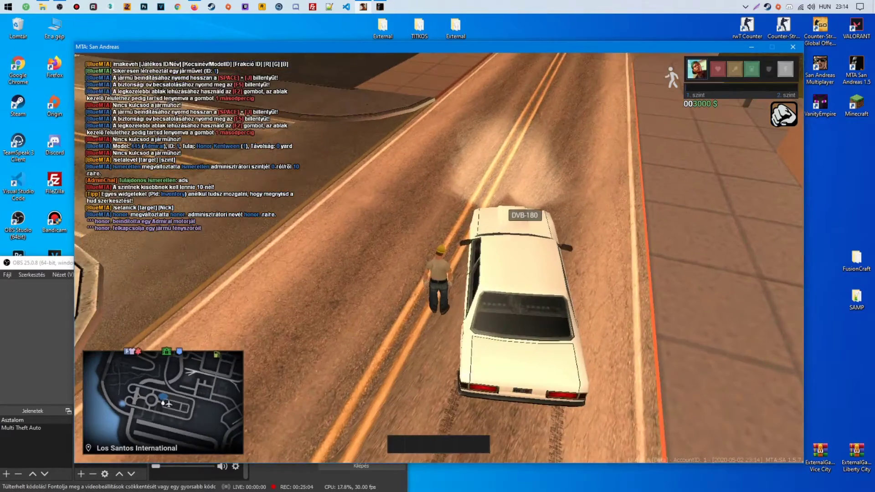
{"action": "key", "text": "w"}
{"action": "key", "text": "Tab"}
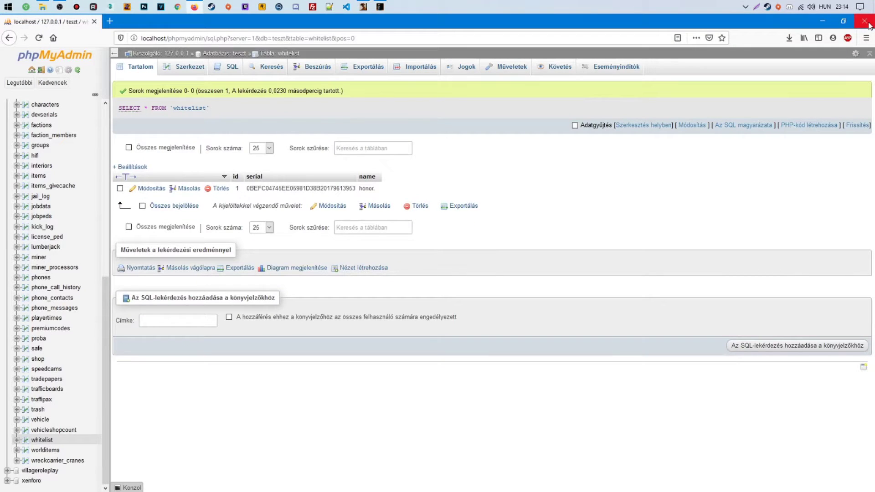
{"action": "left_click", "coordinate": [866, 21]}
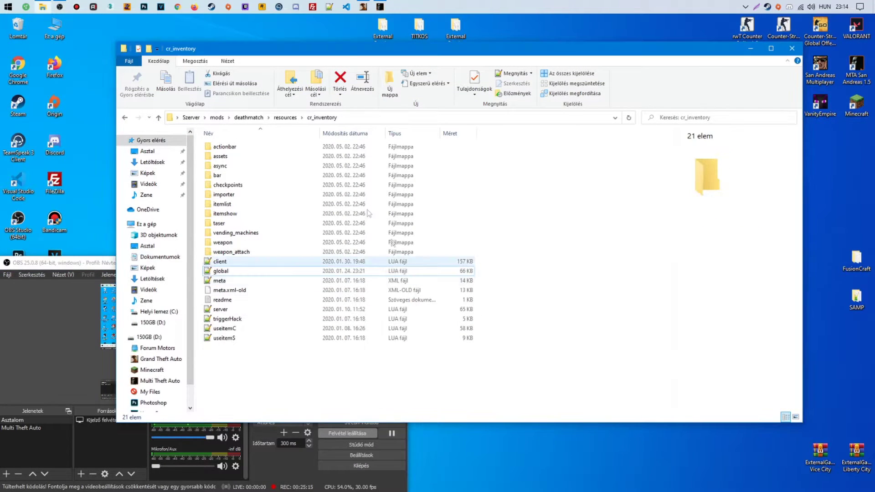
Go back up to the deathmatch resources folder in File Explorer and return to the game
{"action": "left_click", "coordinate": [286, 118]}
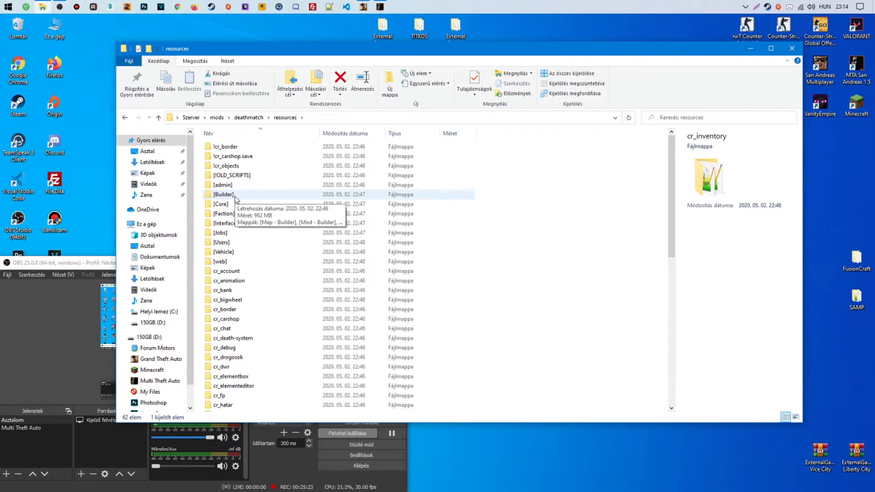
{"action": "left_click", "coordinate": [363, 7]}
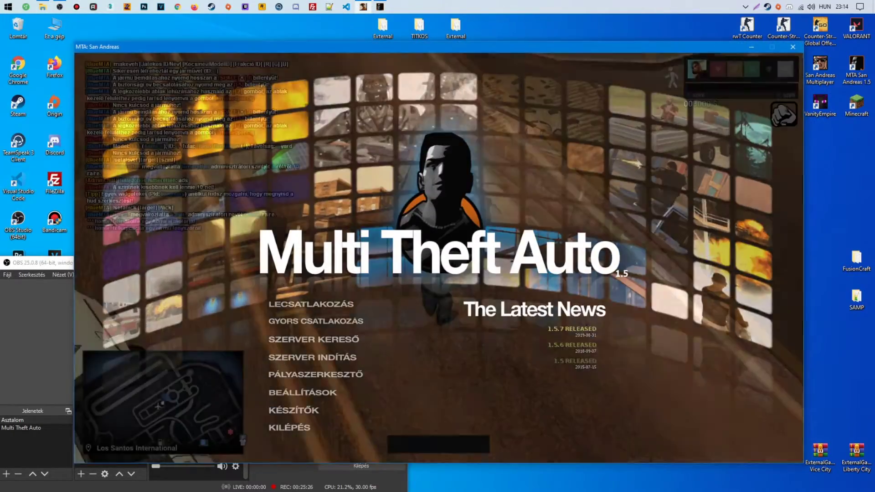
Run the itemlist command in the F8 console to show the item list
{"action": "key", "text": "F8"}
{"action": "type", "text": "shiw"}
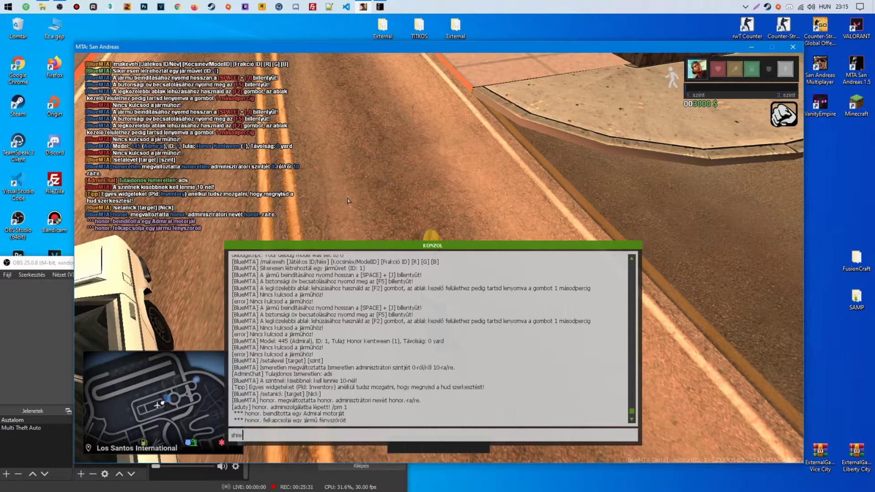
{"action": "key", "text": "BackSpace"}
{"action": "key", "text": "BackSpace"}
{"action": "key", "text": "BackSpace"}
{"action": "key", "text": "BackSpace"}
{"action": "key", "text": "BackSpace"}
{"action": "key", "text": "BackSpace"}
{"action": "key", "text": "BackSpace"}
{"action": "key", "text": "BackSpace"}
{"action": "key", "text": "BackSpace"}
{"action": "type", "text": "itemlist"}
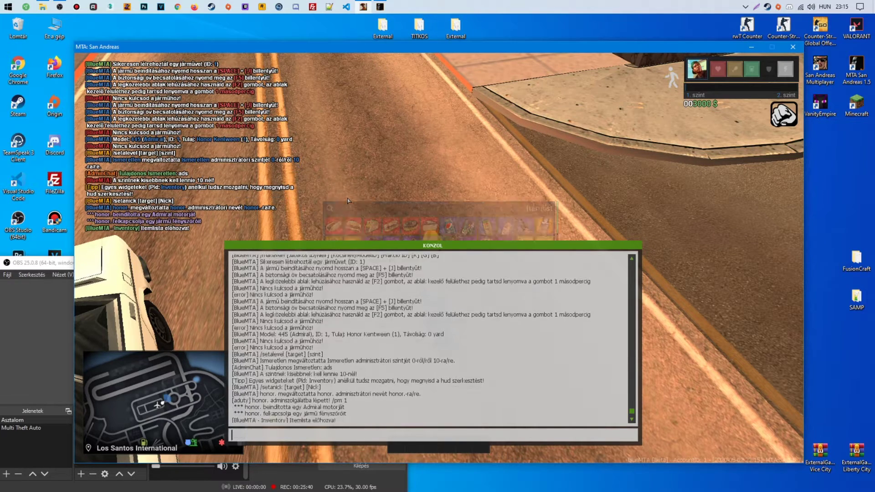
{"action": "key", "text": "Return"}
{"action": "key", "text": "F8"}
Filter the item list by 'sokkol' to find Sokkoló, ID 127, 2.6 KG
{"action": "scroll", "coordinate": [392, 264], "scroll_direction": "down", "scroll_amount": 5}
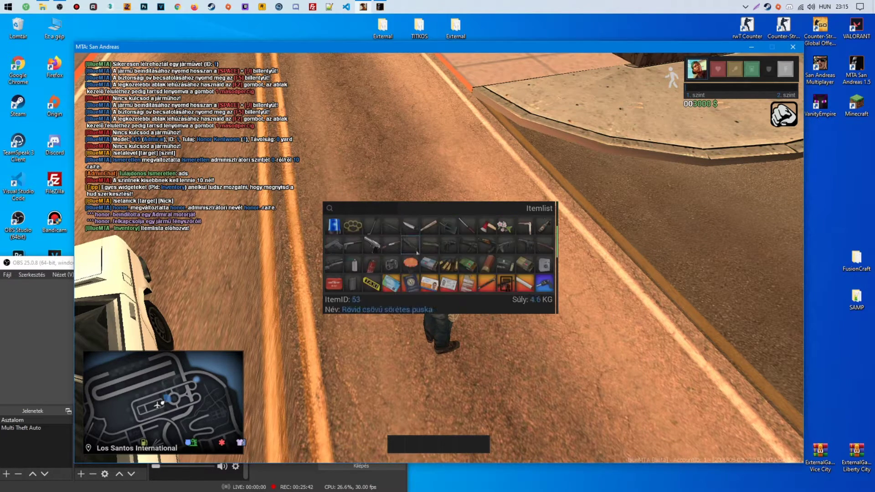
{"action": "scroll", "coordinate": [428, 250], "scroll_direction": "up", "scroll_amount": 5}
{"action": "left_click", "coordinate": [375, 209]}
{"action": "type", "text": "sokkol"}
{"action": "mouse_move", "coordinate": [334, 225]}
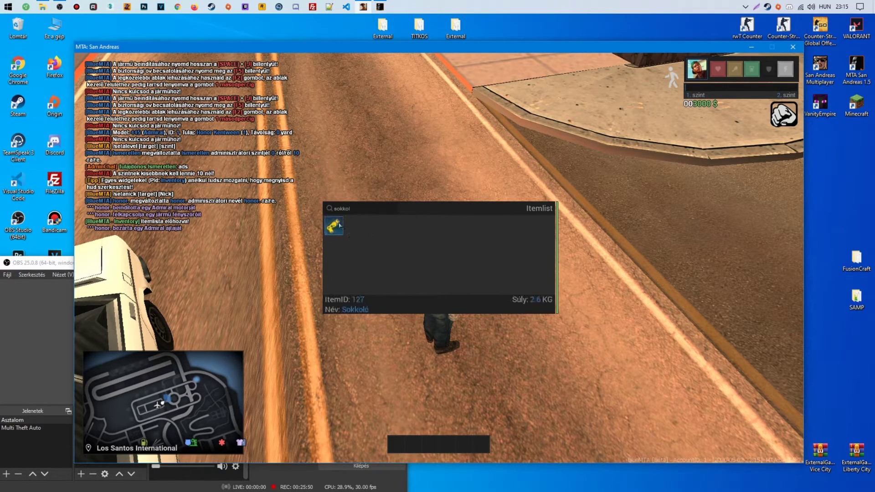
Give player 1 the Sokkoló item with 'giveitem 1 127' in the console
{"action": "key", "text": "F8"}
{"action": "type", "text": "giveit"}
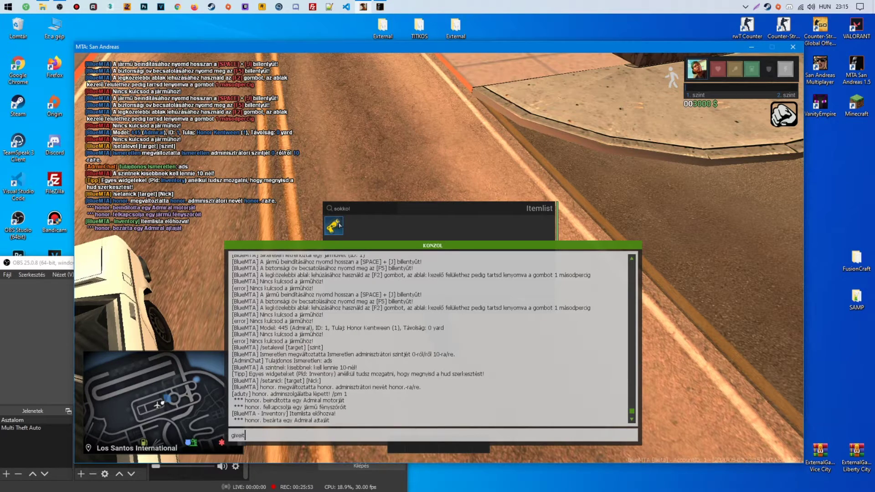
{"action": "type", "text": "em"}
{"action": "key", "text": "Return"}
{"action": "key", "text": "F8"}
{"action": "key", "text": "F8"}
{"action": "key", "text": "Up"}
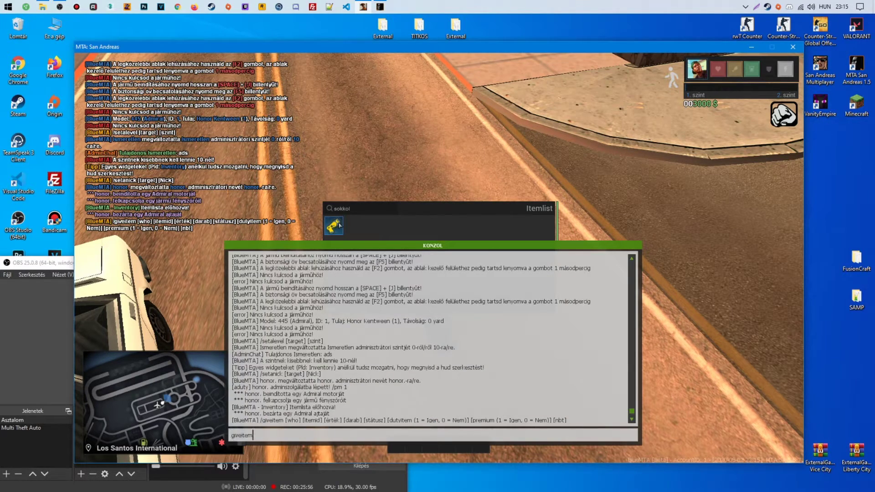
{"action": "type", "text": "1 127 1 1 100 0 0"}
{"action": "key", "text": "Return"}
{"action": "key", "text": "F8"}
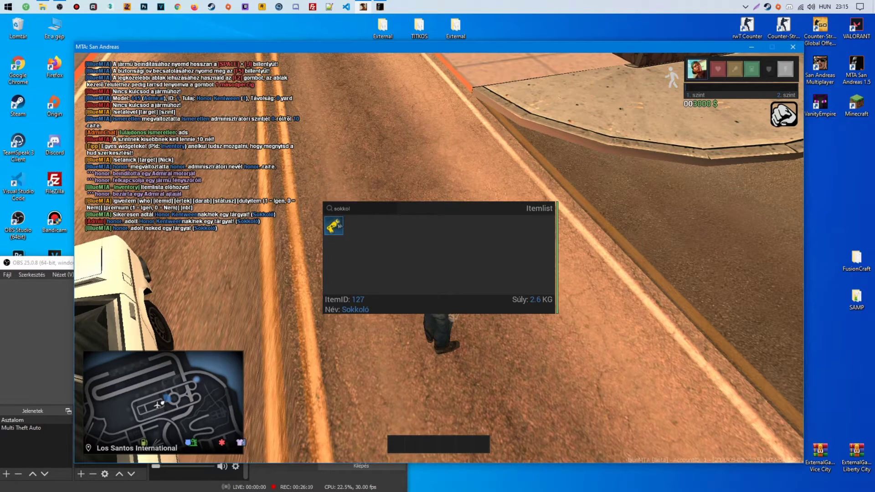
Hide the item list with itemlist and draw the Sokkoló taser from the inventory
{"action": "key", "text": "F8"}
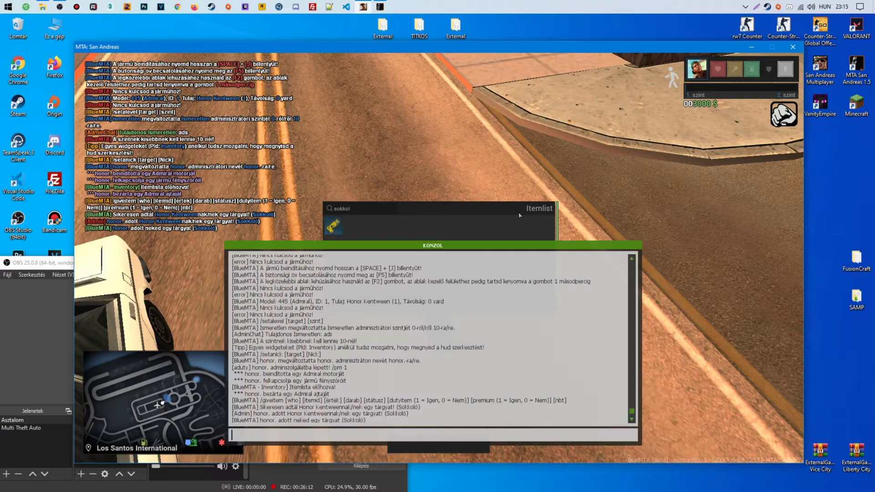
{"action": "type", "text": "itemlist"}
{"action": "key", "text": "Return"}
{"action": "key", "text": "F8"}
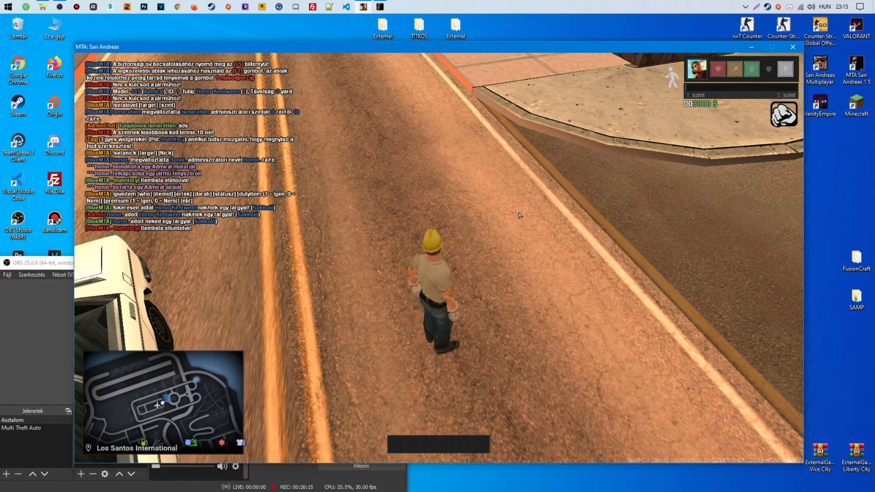
{"action": "key", "text": "i"}
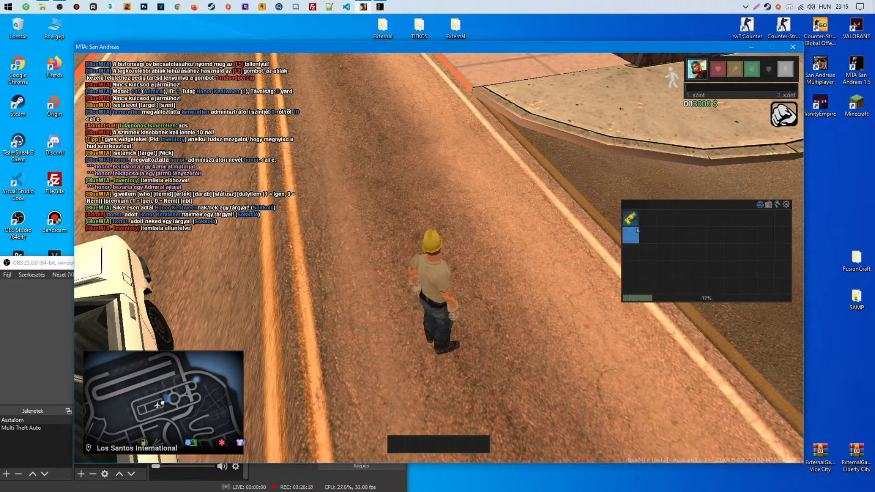
{"action": "left_click", "coordinate": [637, 230]}
{"action": "key", "text": "i"}
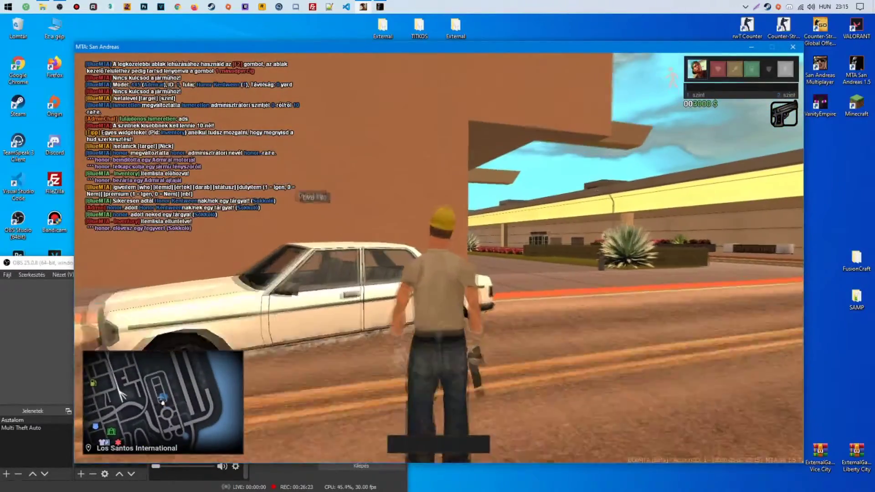
{"action": "key", "text": "F8"}
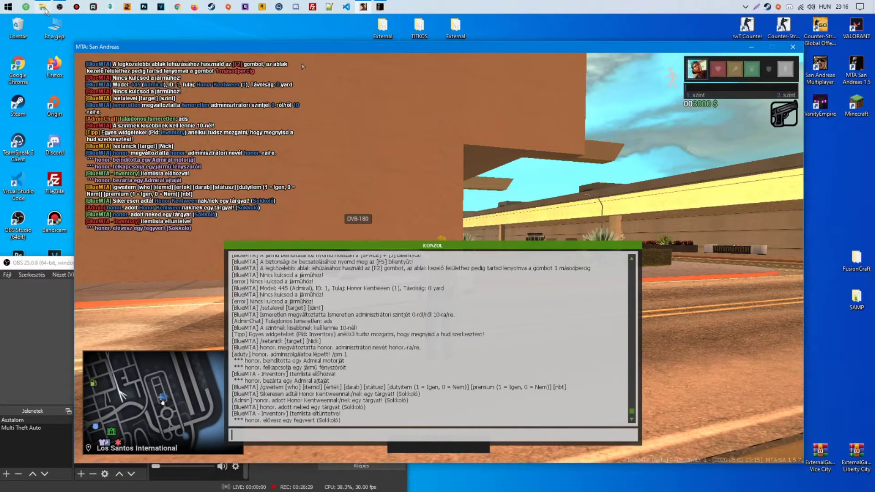
{"action": "left_click", "coordinate": [43, 7]}
Look through the [!OLD_SCRIPTS], [admin], [Builder] and [Core] resource folders
{"action": "double_click", "coordinate": [263, 175]}
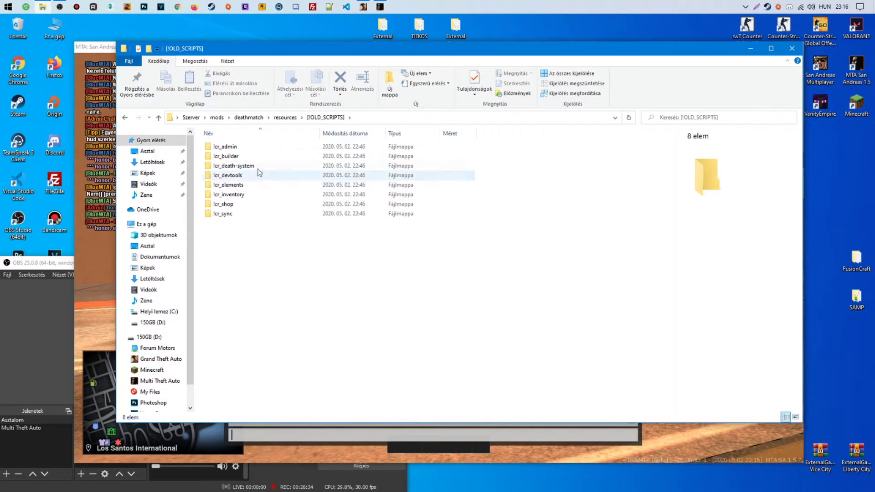
{"action": "left_click", "coordinate": [285, 117]}
{"action": "left_click", "coordinate": [233, 187]}
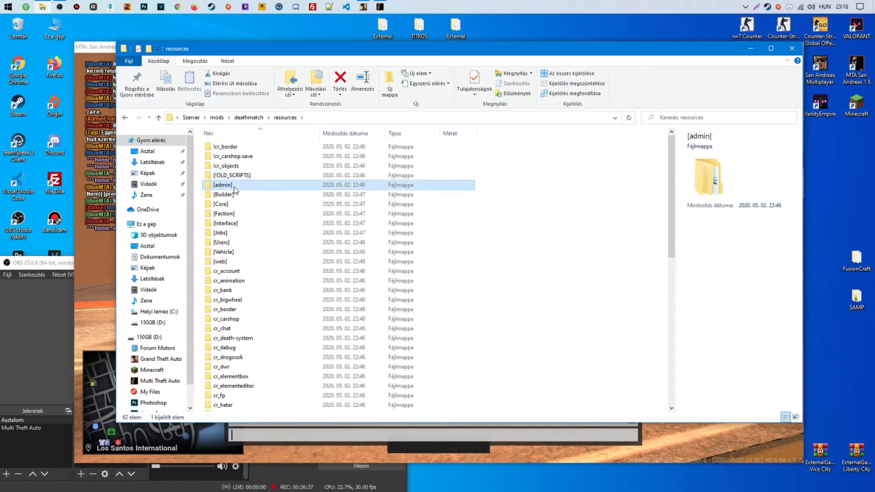
{"action": "double_click", "coordinate": [234, 187]}
{"action": "left_click", "coordinate": [285, 118]}
{"action": "left_click", "coordinate": [231, 196]}
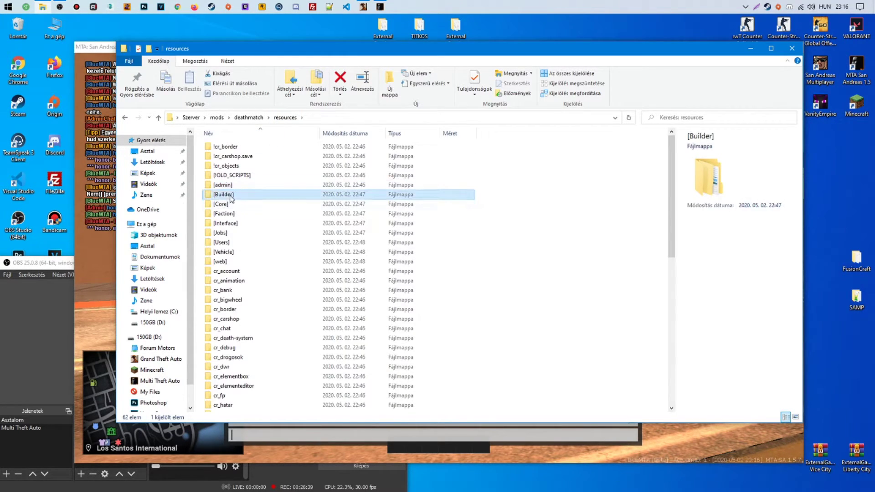
{"action": "double_click", "coordinate": [231, 195]}
{"action": "left_click", "coordinate": [285, 117]}
{"action": "left_click", "coordinate": [232, 205]}
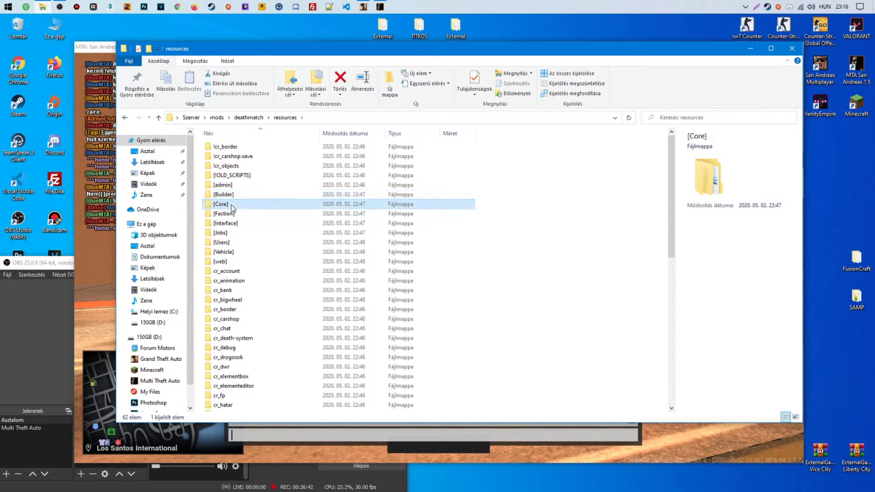
{"action": "double_click", "coordinate": [231, 206]}
Inspect the !cr_anticheat folder in [Core], then check the [Faction] folder
{"action": "left_click", "coordinate": [230, 146]}
{"action": "right_click", "coordinate": [229, 145]}
{"action": "left_click", "coordinate": [310, 142]}
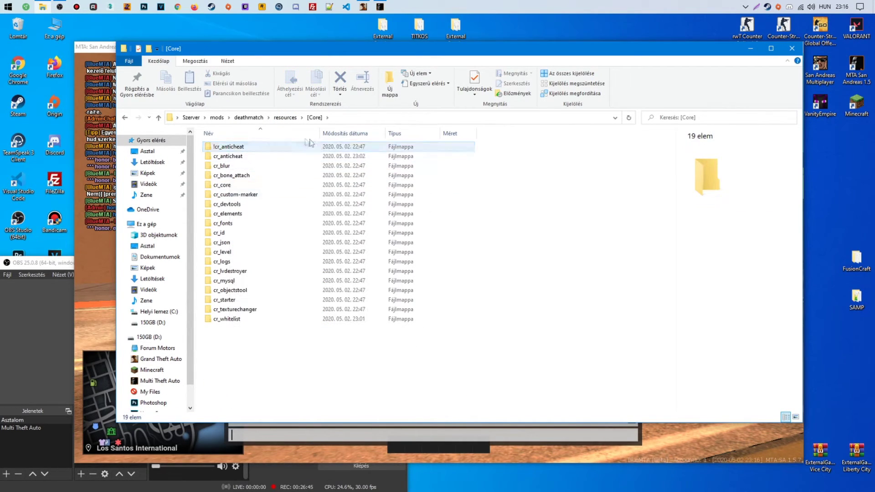
{"action": "left_click", "coordinate": [285, 117]}
{"action": "left_click", "coordinate": [230, 215]}
{"action": "left_click", "coordinate": [286, 118]}
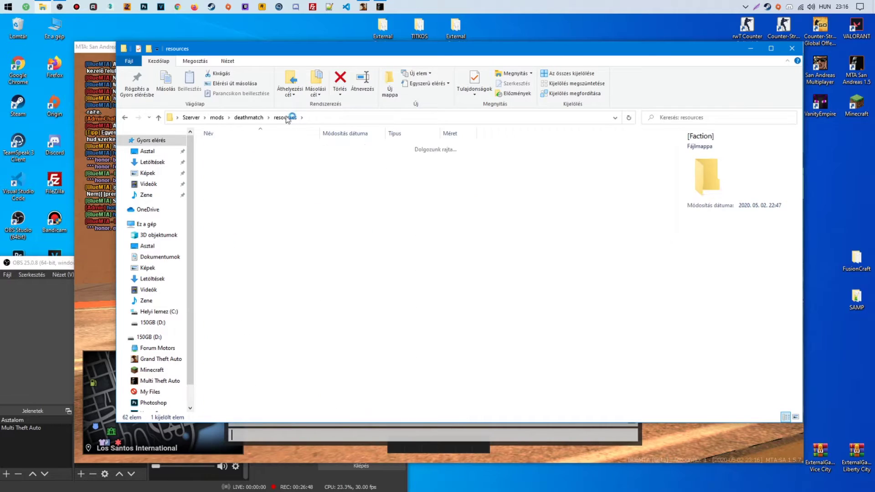
{"action": "left_click", "coordinate": [268, 118]}
{"action": "left_click", "coordinate": [285, 137]}
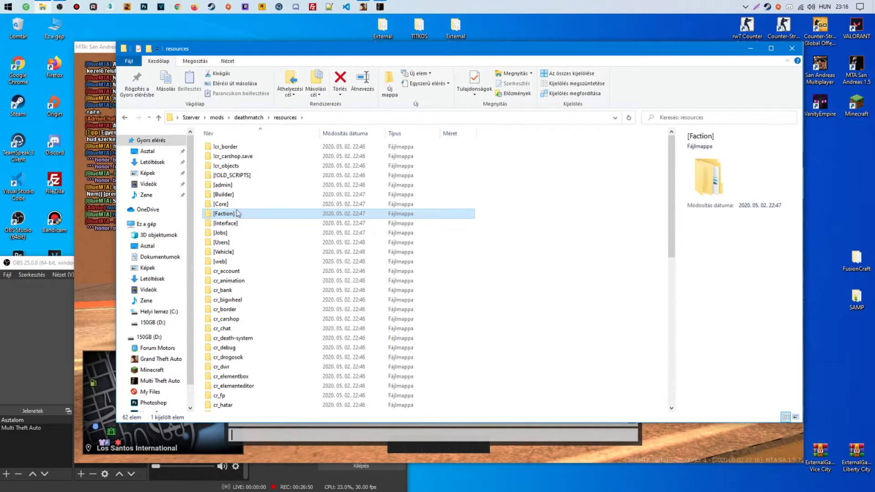
Rename [Interface]'s !cr_dashboard.save folder to cr_dashboard and return to the game console
{"action": "double_click", "coordinate": [225, 223]}
{"action": "left_click", "coordinate": [230, 146]}
{"action": "right_click", "coordinate": [232, 146]}
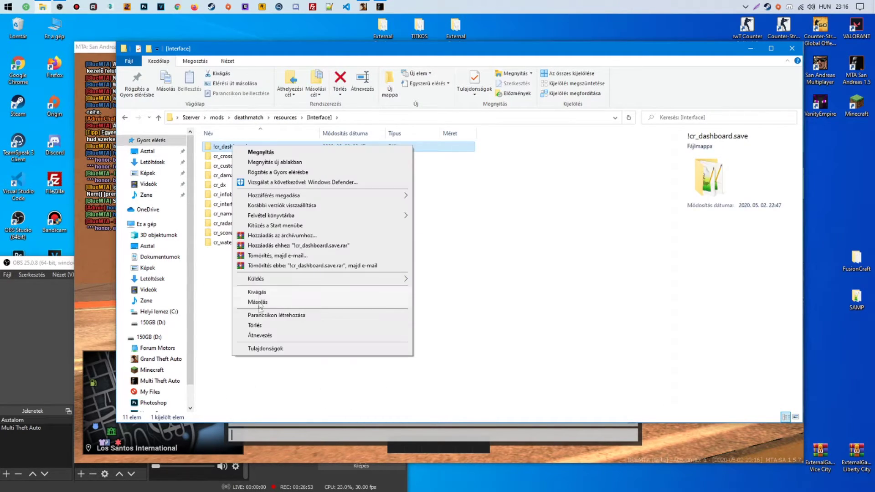
{"action": "left_click", "coordinate": [259, 336]}
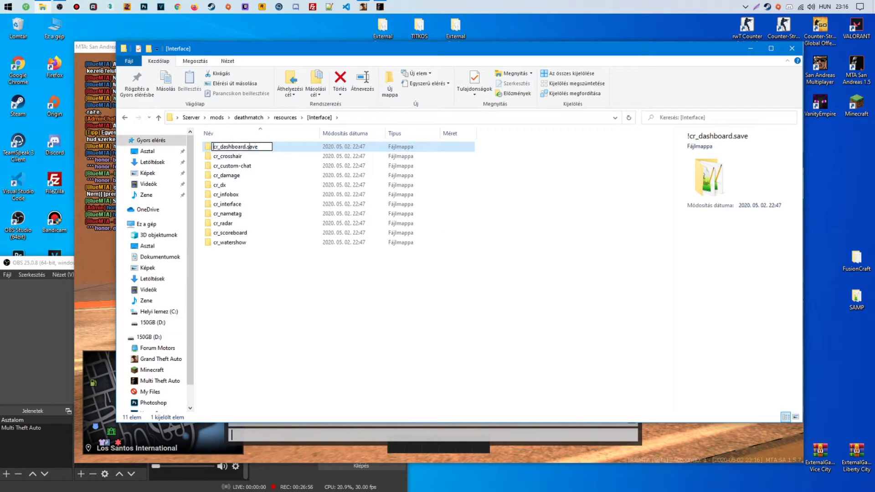
{"action": "key", "text": "BackSpace"}
{"action": "left_click", "coordinate": [95, 321]}
{"action": "type", "text": "re"}
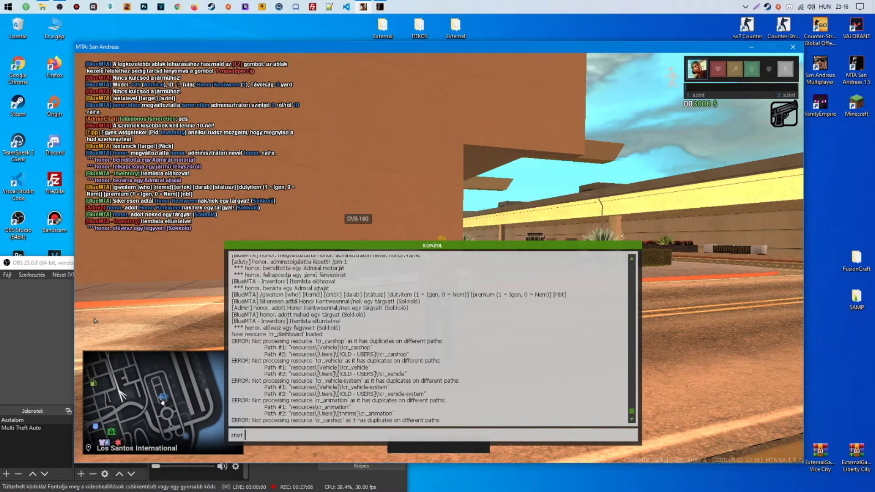
Put the drawn Sokkoló weapon away through the inventory
{"action": "key", "text": "F8"}
{"action": "key", "text": "i"}
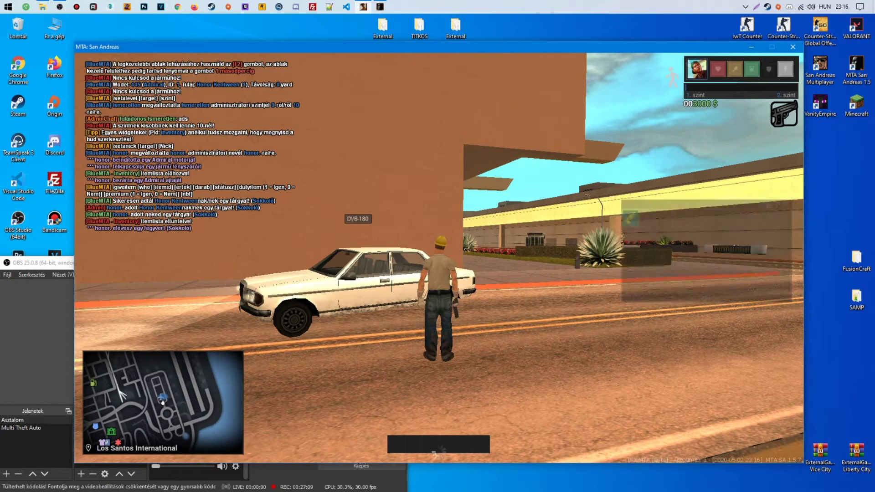
{"action": "left_click", "coordinate": [631, 219]}
{"action": "key", "text": "i"}
Browse the F1 dashboard's Vagyon, faction and Adminok sections across several admin levels
{"action": "key", "text": "F1"}
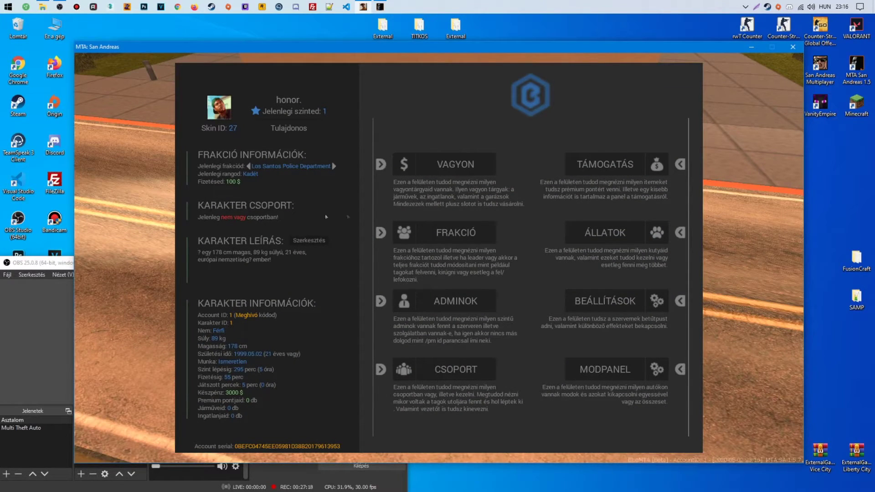
{"action": "left_click", "coordinate": [456, 164]}
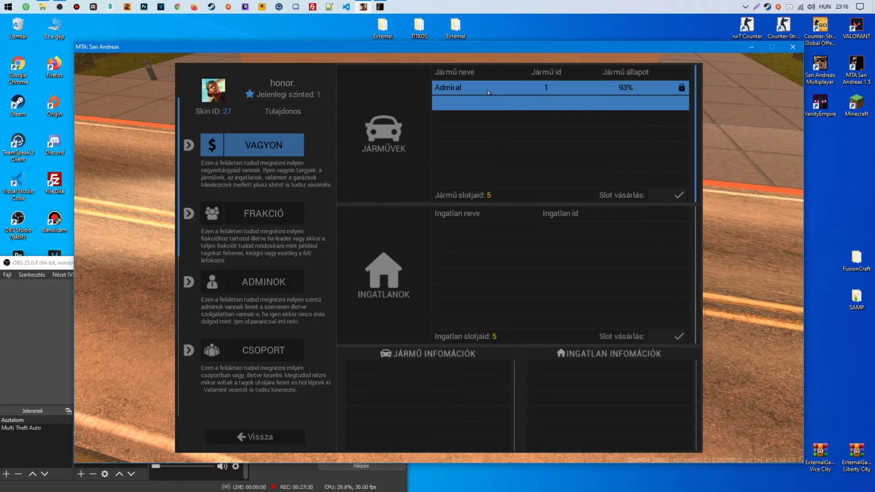
{"action": "left_click", "coordinate": [233, 216]}
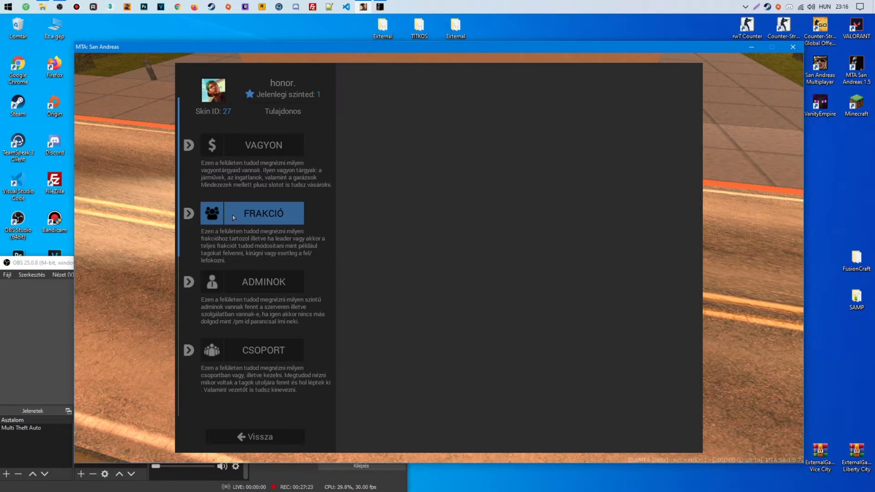
{"action": "left_click", "coordinate": [249, 278]}
{"action": "left_click", "coordinate": [622, 116]}
{"action": "left_click", "coordinate": [631, 98]}
{"action": "left_click", "coordinate": [572, 121]}
{"action": "key", "text": "F1"}
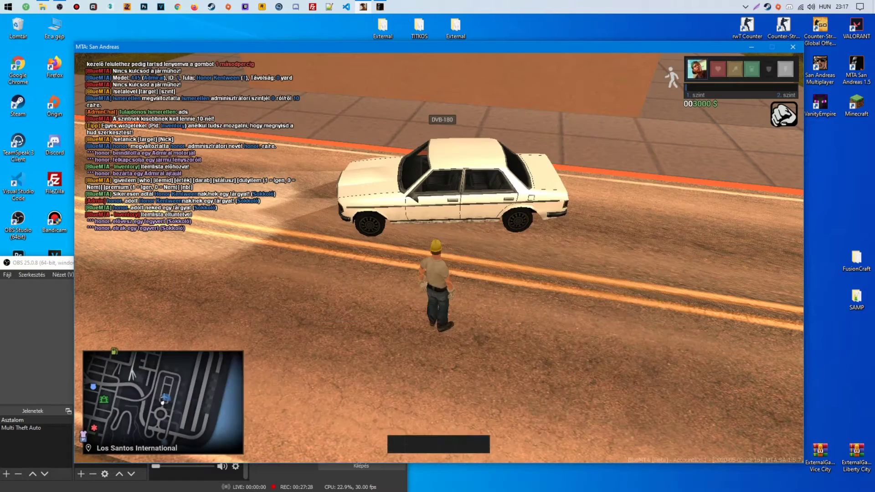
Set the character's admin level to 5 with 'setalevel 1 5'
{"action": "key", "text": "F8"}
{"action": "type", "text": "setalevel"}
{"action": "key", "text": "Return"}
{"action": "type", "text": "1"}
{"action": "key", "text": "Return"}
{"action": "key", "text": "F8"}
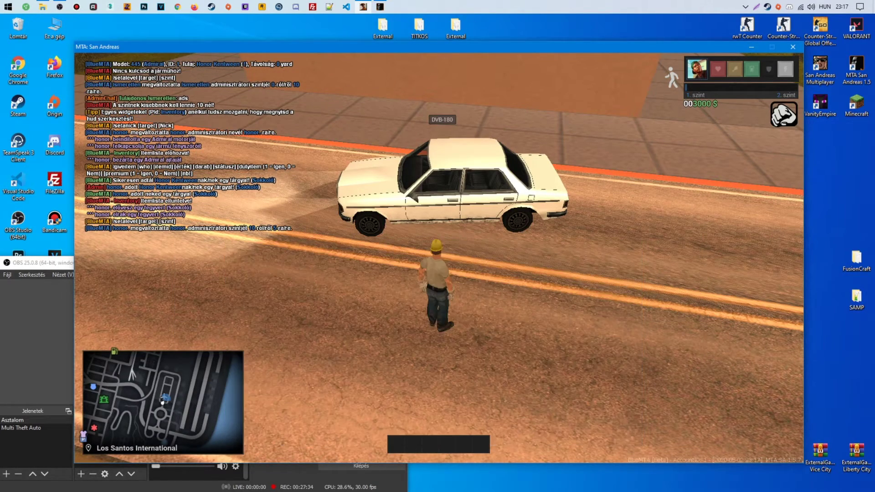
{"action": "key", "text": "F1"}
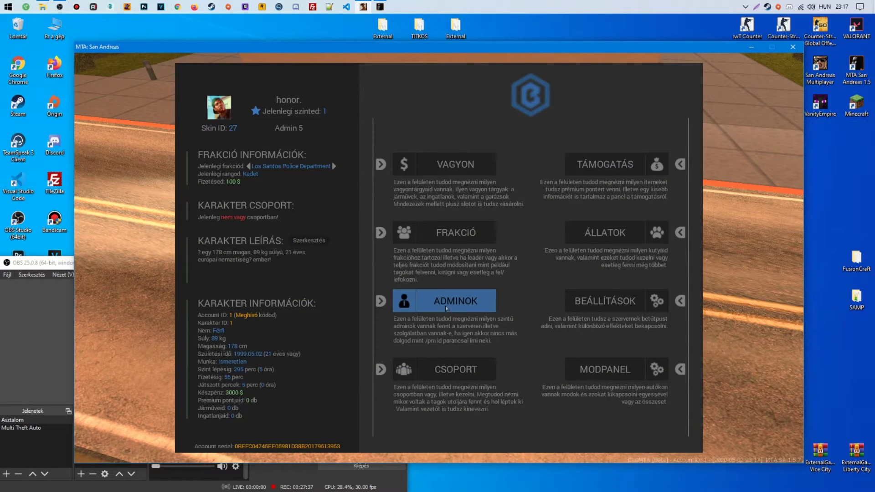
Check the Admin(5) list in the dashboard, then raise the admin level to 10
{"action": "left_click", "coordinate": [444, 302]}
{"action": "left_click", "coordinate": [496, 119]}
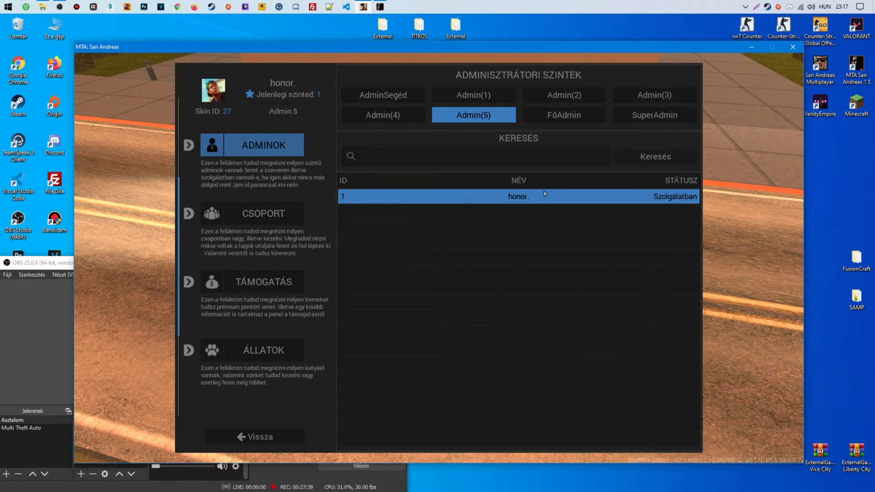
{"action": "key", "text": "F1"}
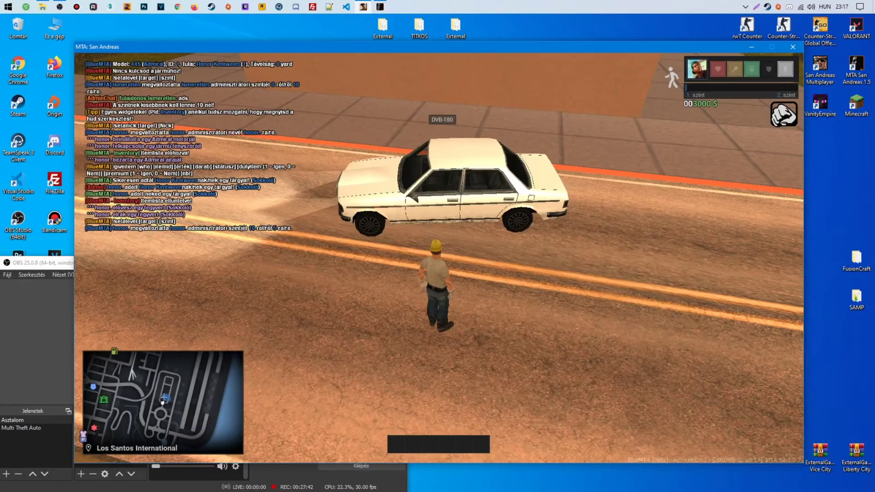
{"action": "key", "text": "F8"}
{"action": "key", "text": "Up"}
{"action": "key", "text": "F8"}
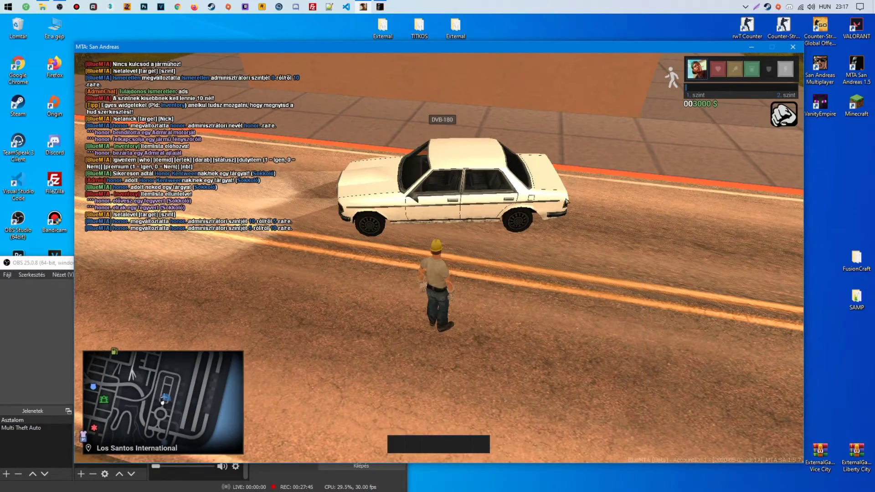
Walk to the white Admiral, view its info, and try its trunk from behind
{"action": "key", "text": "w"}
{"action": "left_click", "coordinate": [401, 184]}
{"action": "left_click", "coordinate": [427, 182]}
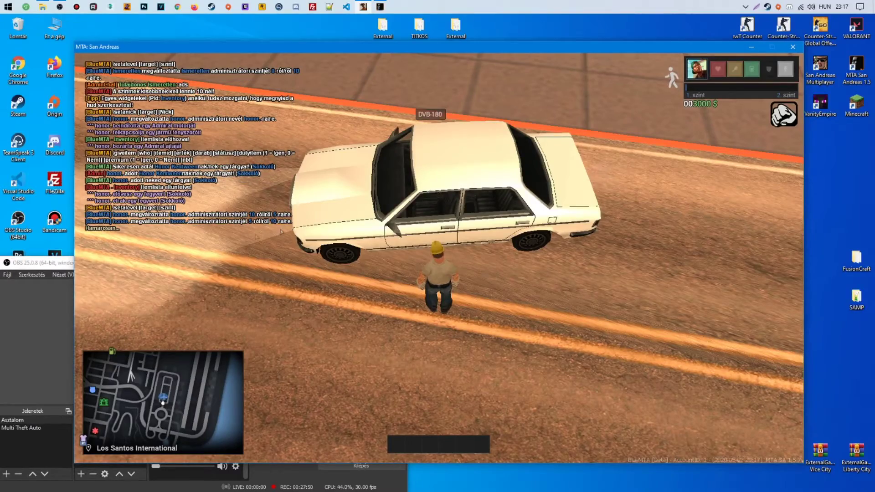
{"action": "key", "text": "w"}
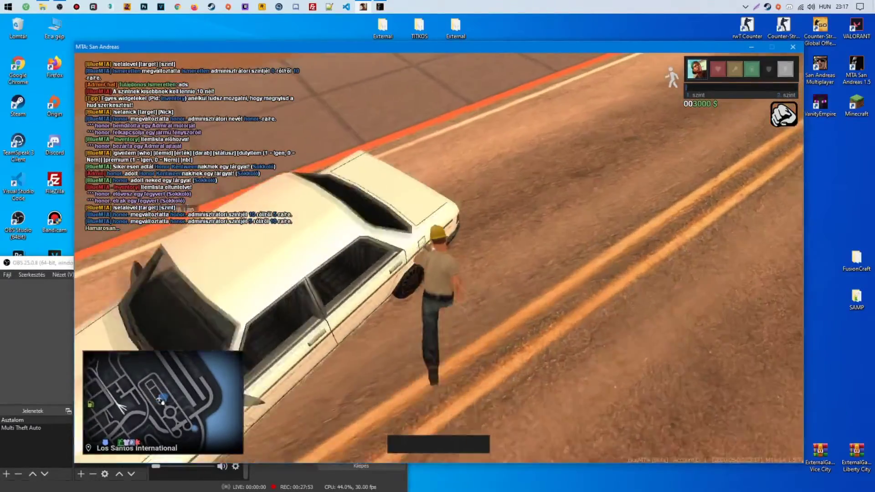
{"action": "key", "text": "w"}
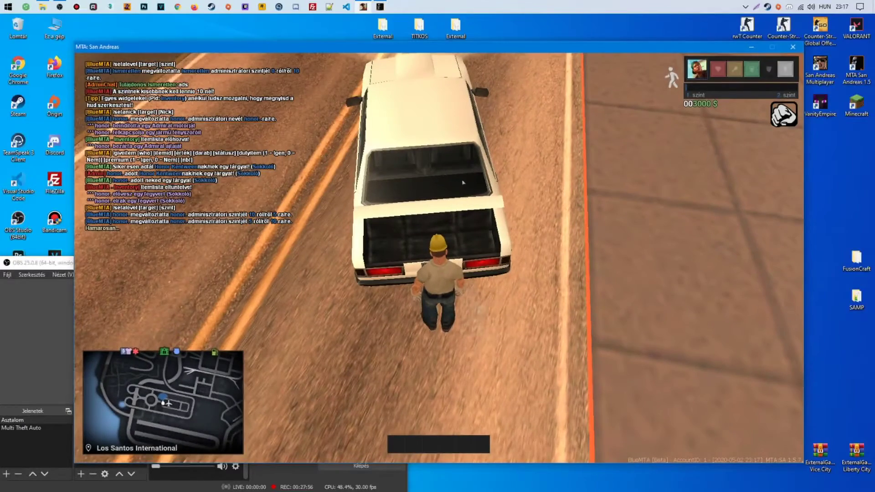
{"action": "left_click", "coordinate": [465, 180]}
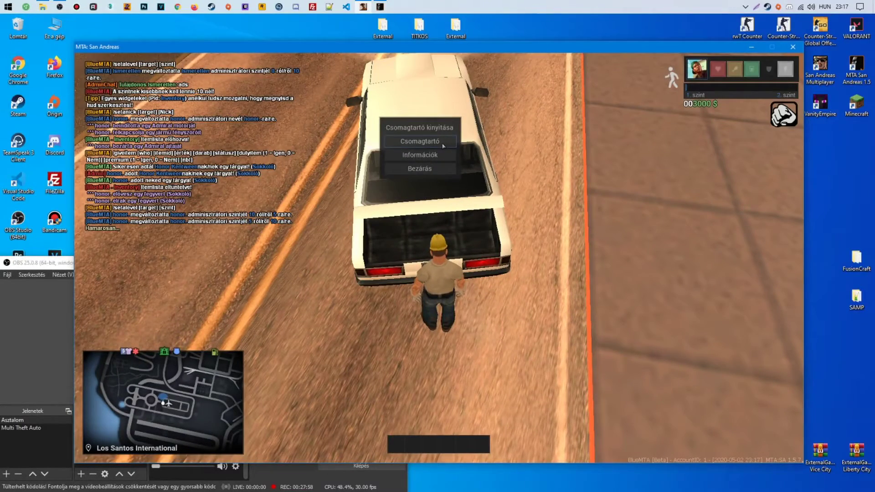
{"action": "left_click", "coordinate": [420, 141]}
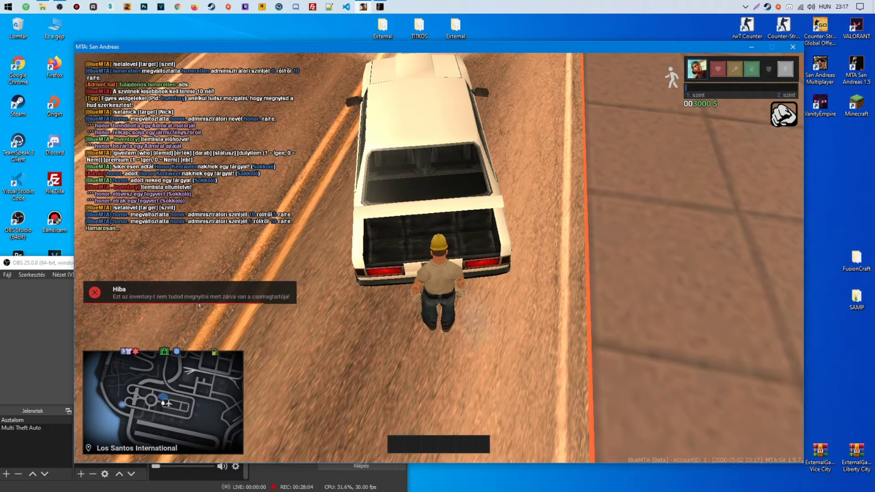
Unlock the Admiral with K, open its trunk, and store the Sokkoló inside
{"action": "key", "text": "k"}
{"action": "left_click", "coordinate": [370, 219]}
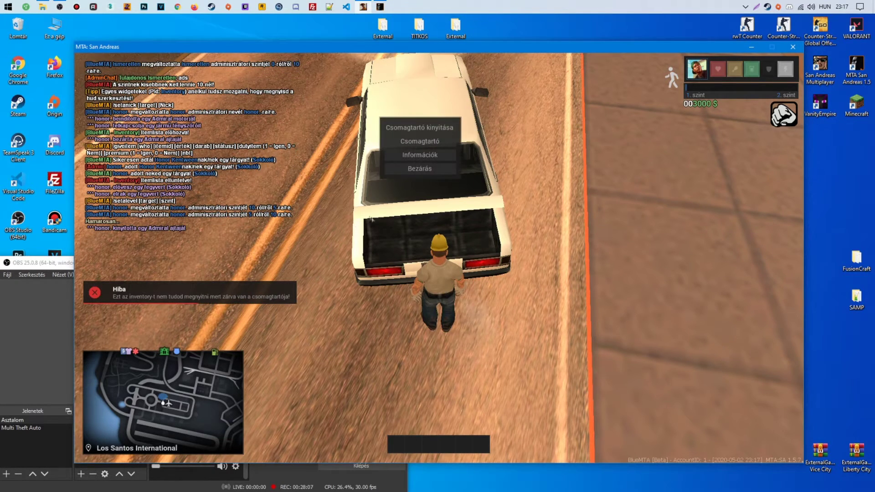
{"action": "left_click", "coordinate": [419, 142]}
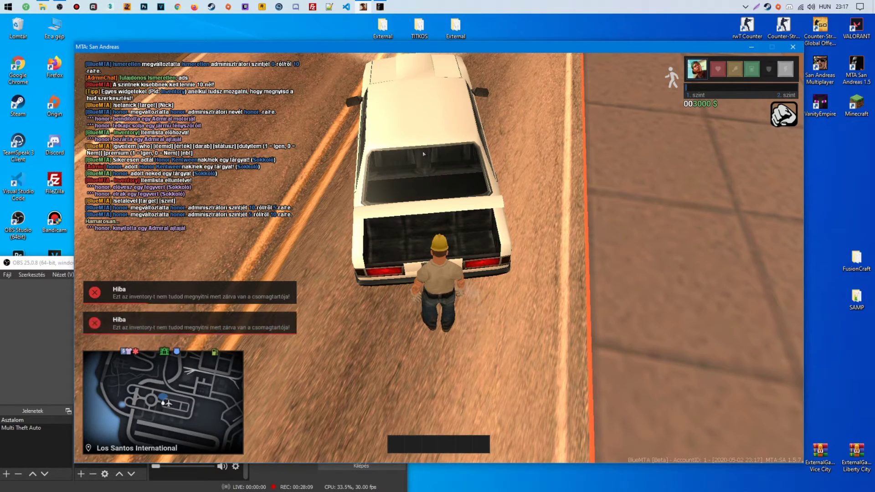
{"action": "left_click", "coordinate": [425, 160]}
{"action": "left_click", "coordinate": [427, 130]}
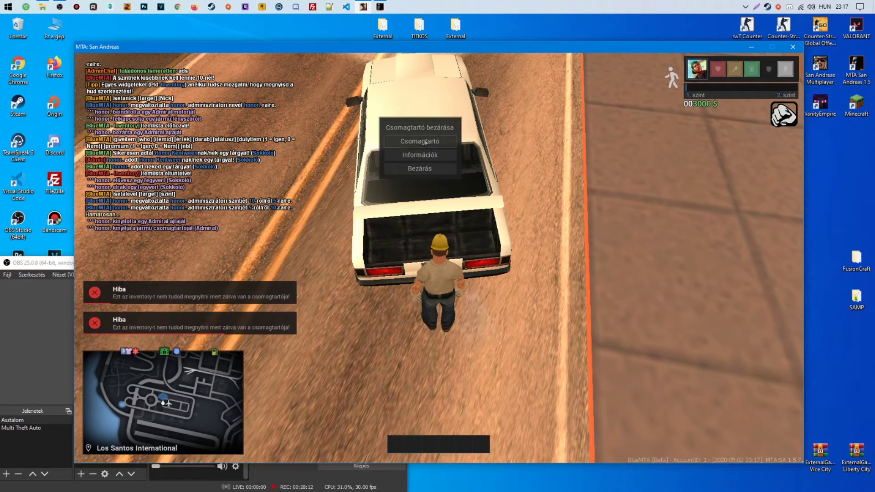
{"action": "left_click", "coordinate": [425, 142]}
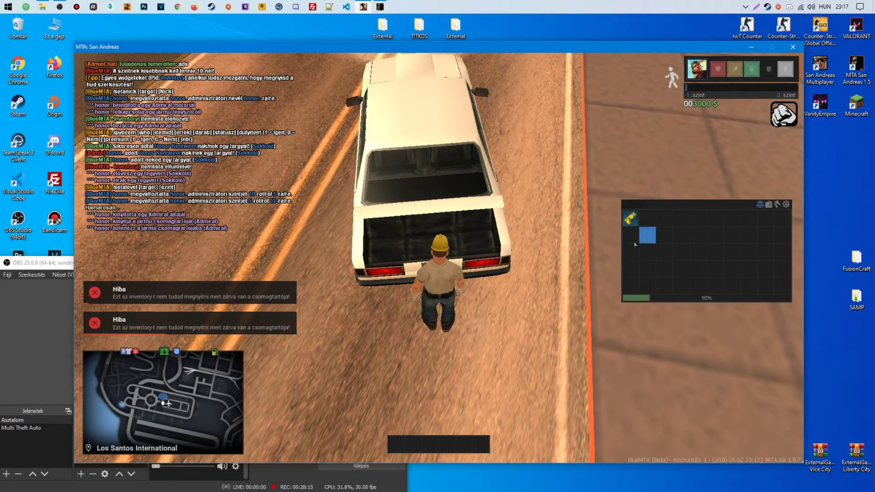
{"action": "left_click", "coordinate": [431, 157]}
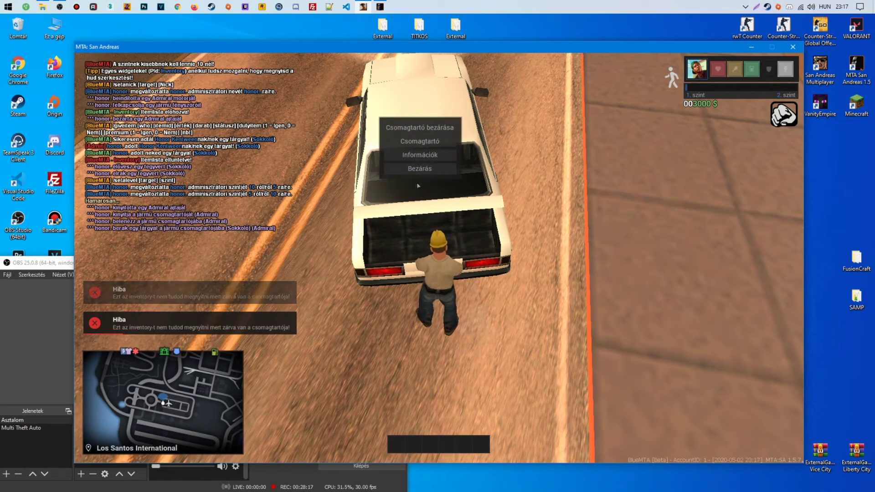
{"action": "left_click", "coordinate": [421, 141]}
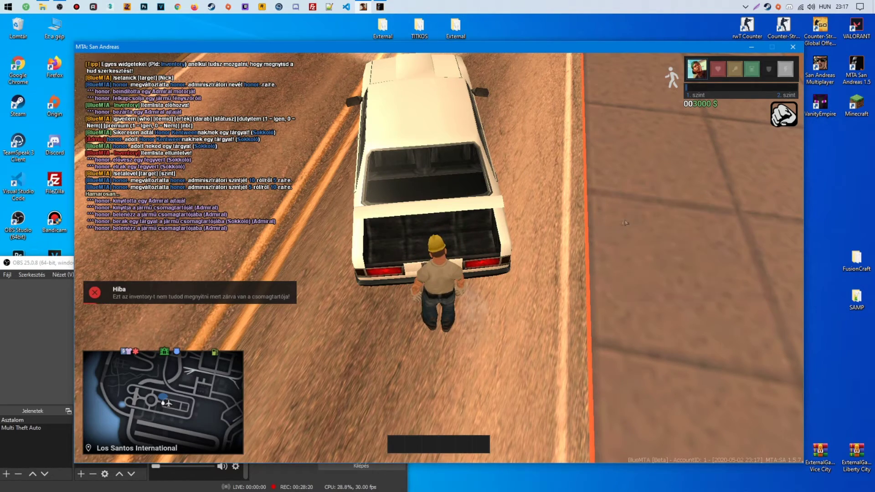